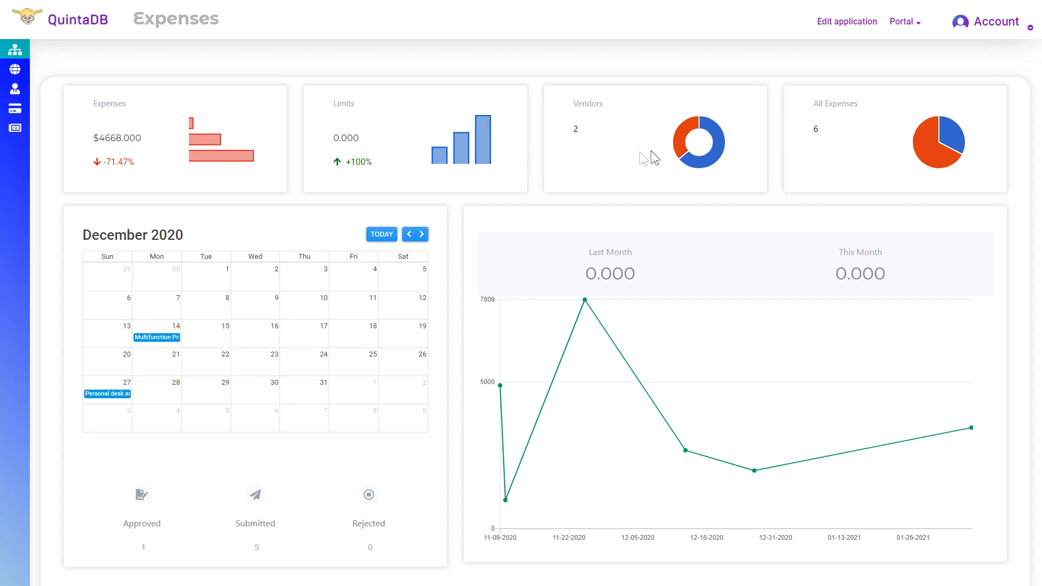
mouse_move(713, 164)
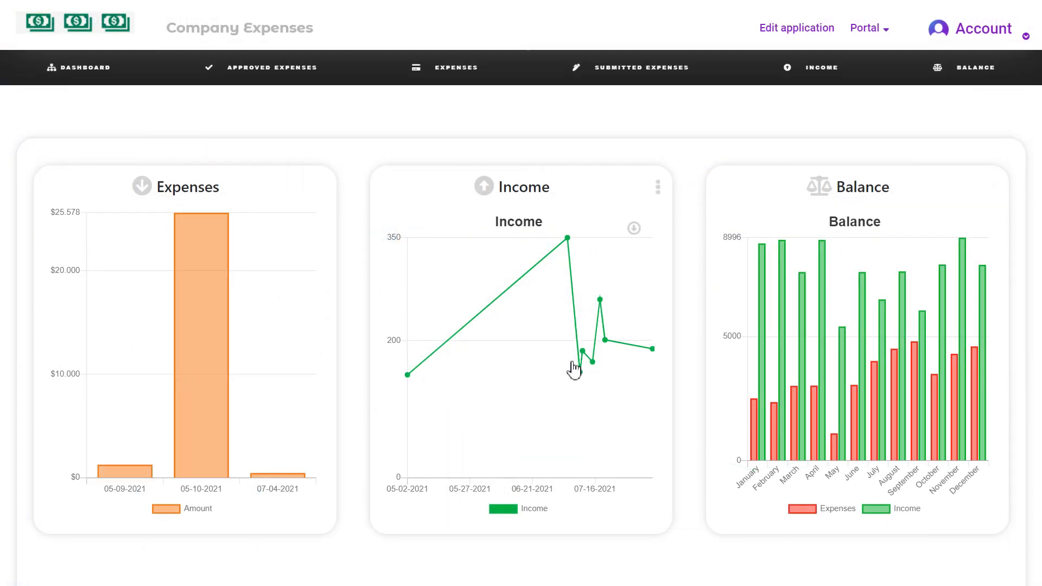
mouse_move(407, 380)
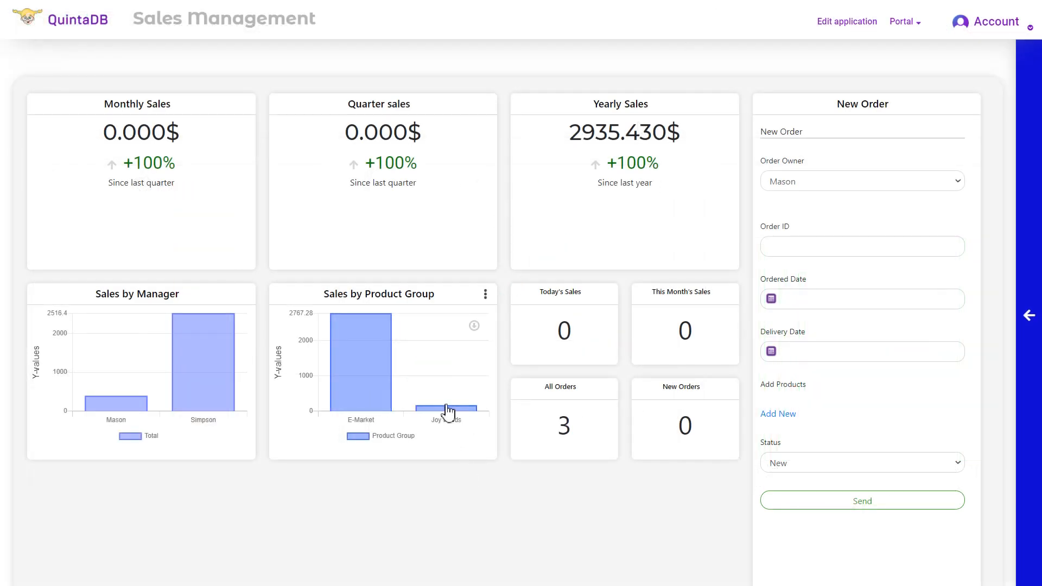
mouse_move(427, 411)
left_click(1026, 317)
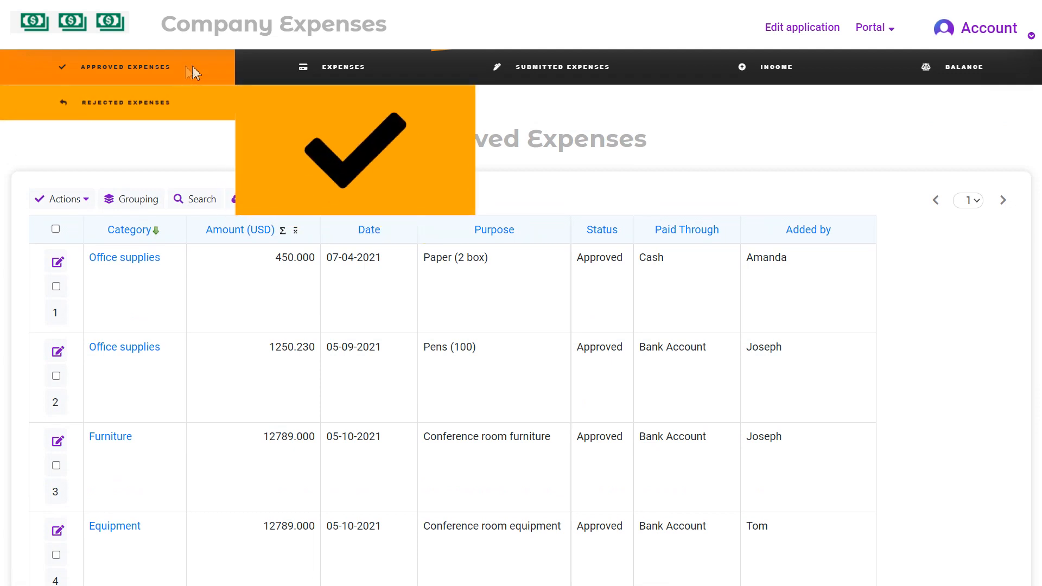
Open the Company Expenses application for editing and show the records of its Expenses table.
left_click(811, 31)
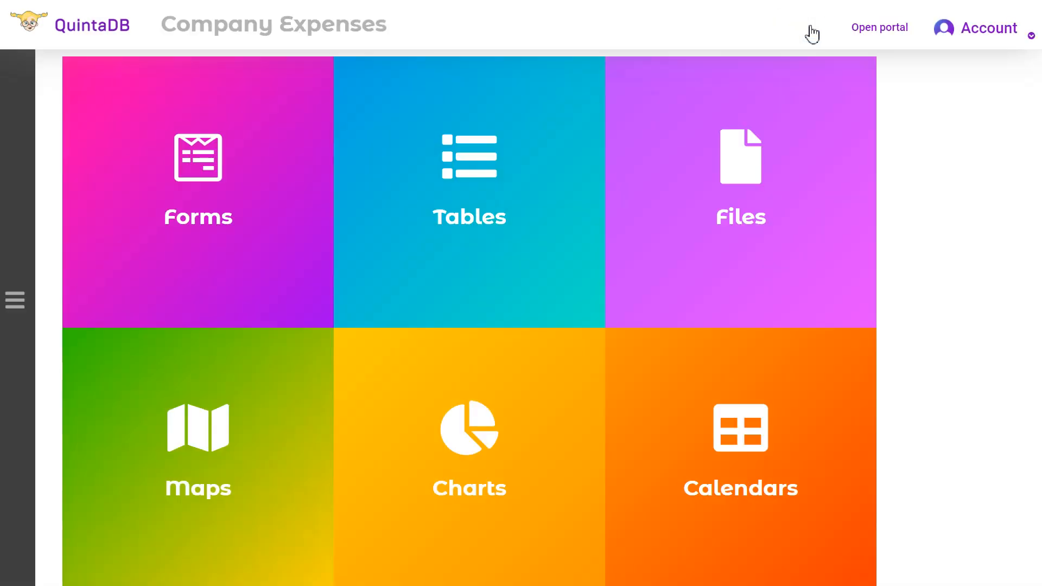
mouse_move(502, 147)
scroll(458, 146, "down", 3)
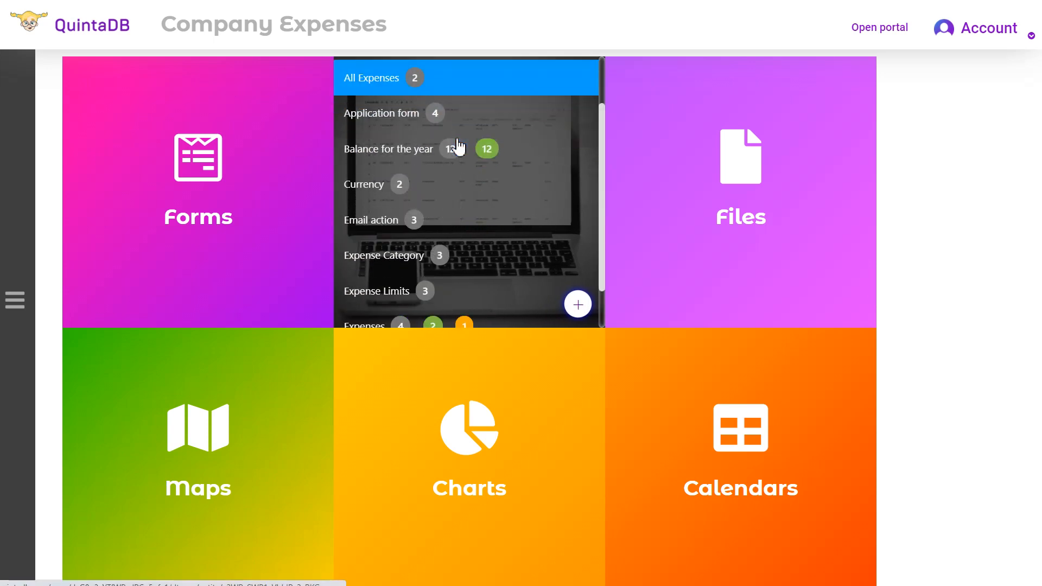
left_click(374, 276)
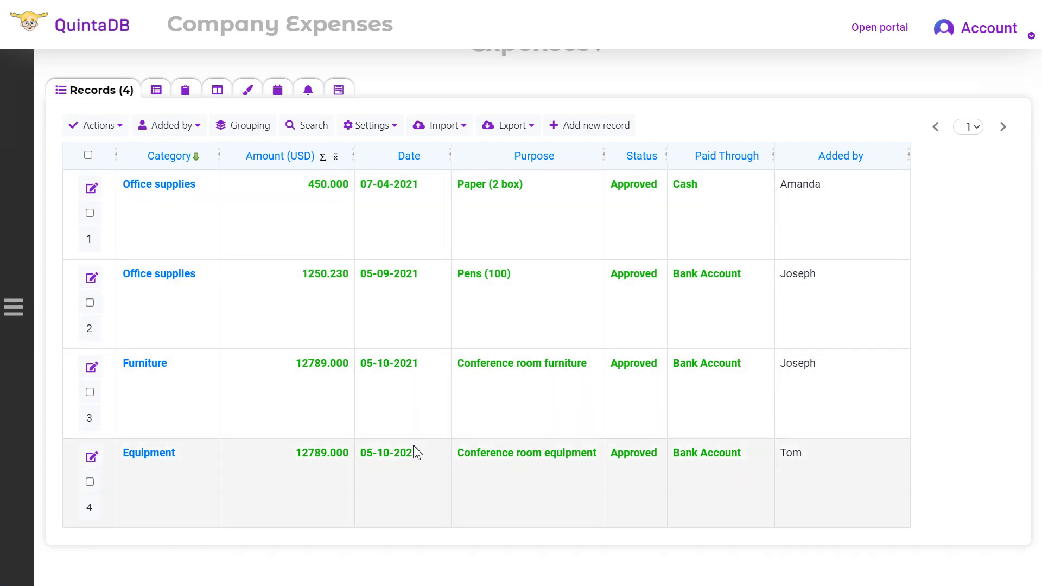
Go to the application's charts and create a new chart named Expenses.
left_click(15, 309)
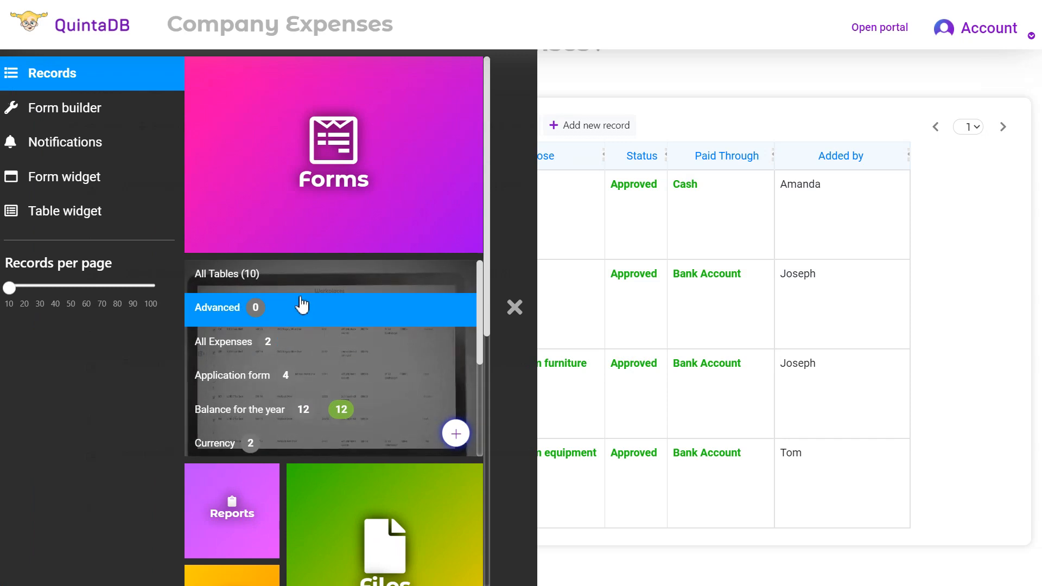
scroll(303, 306, "down", 10)
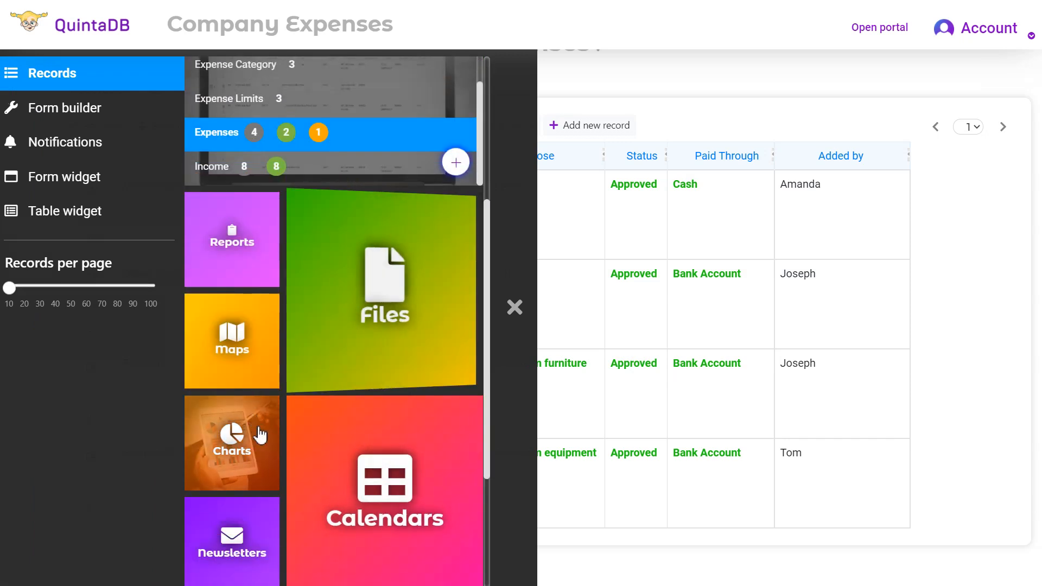
left_click(257, 447)
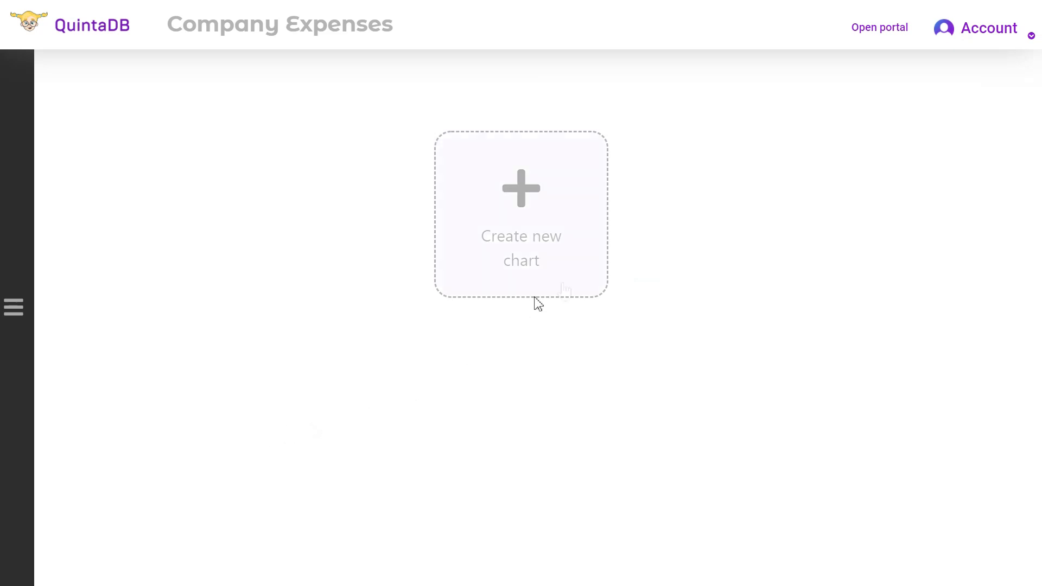
left_click(562, 279)
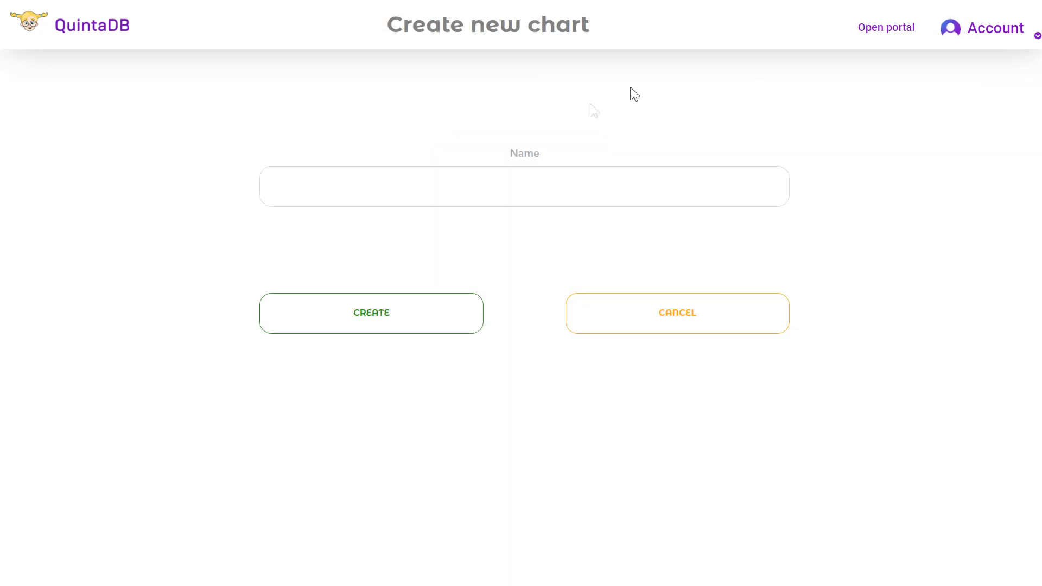
left_click(551, 205)
type("Expenses")
left_click(426, 303)
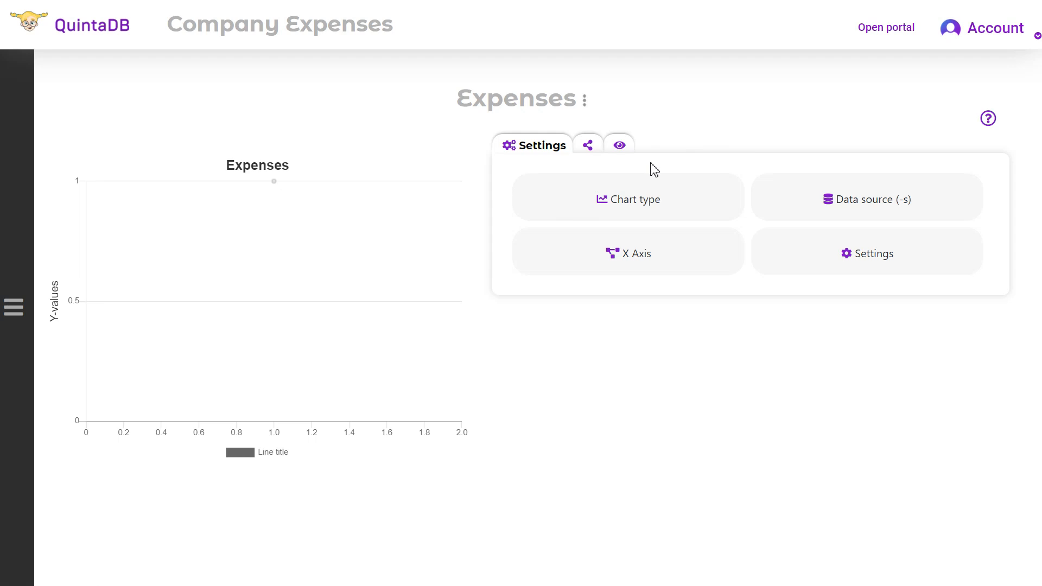
Set the chart type to Vertical Bar and choose the Amount (USD) field of the Expenses table as data source.
left_click(668, 200)
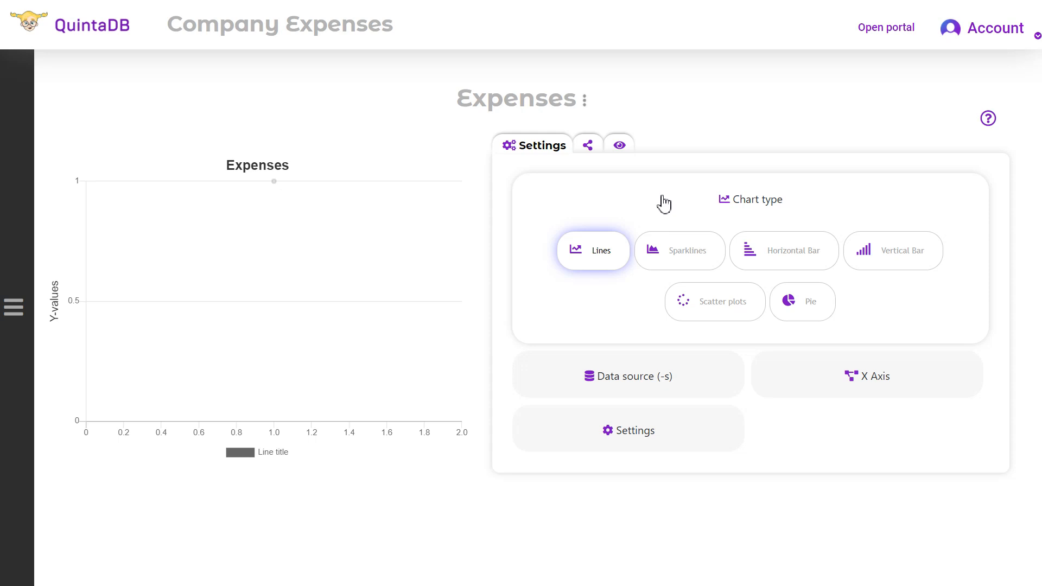
left_click(877, 258)
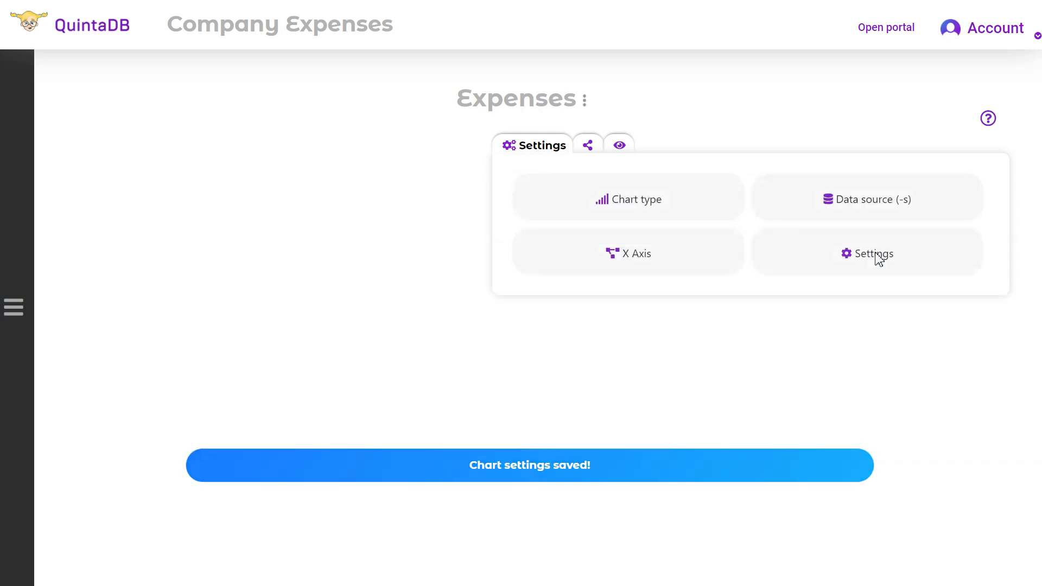
left_click(816, 208)
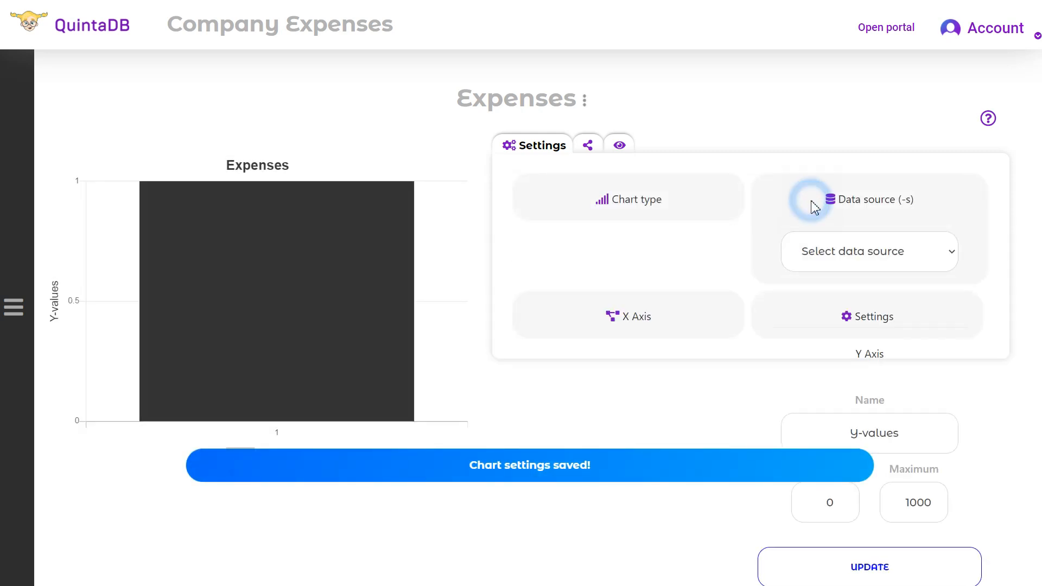
left_click(820, 317)
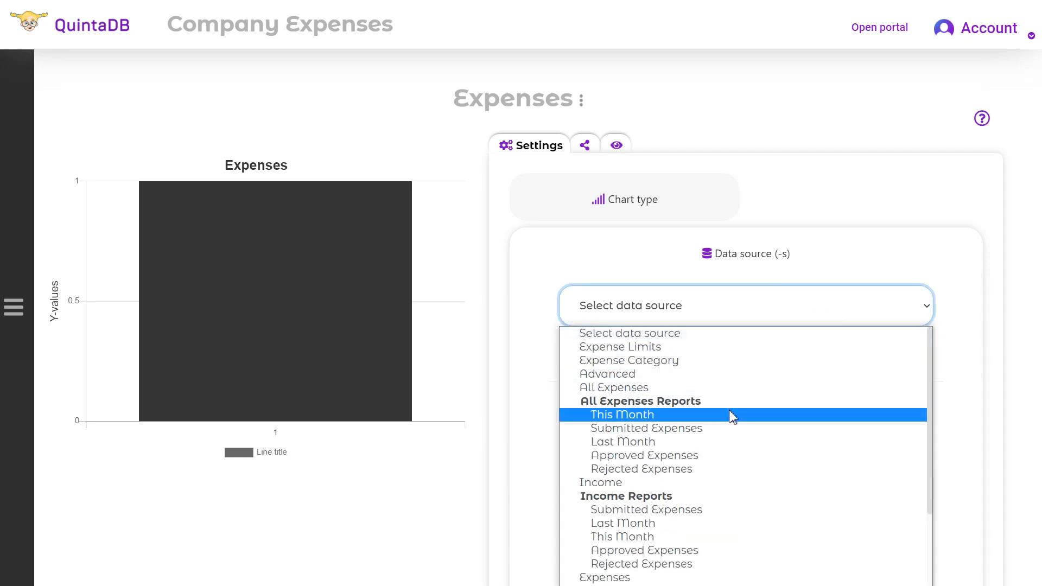
scroll(722, 429, "down", 3)
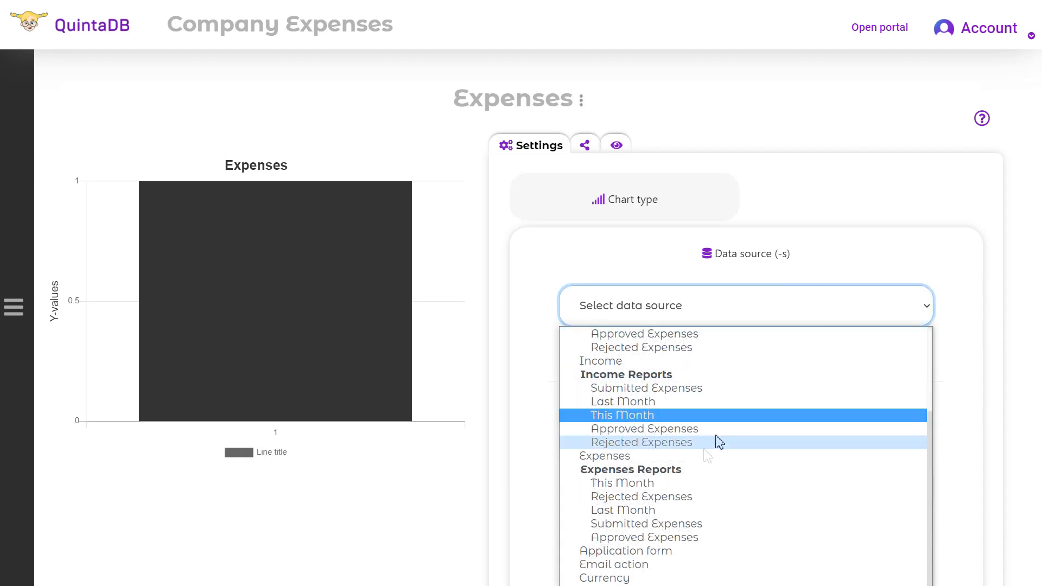
left_click(689, 457)
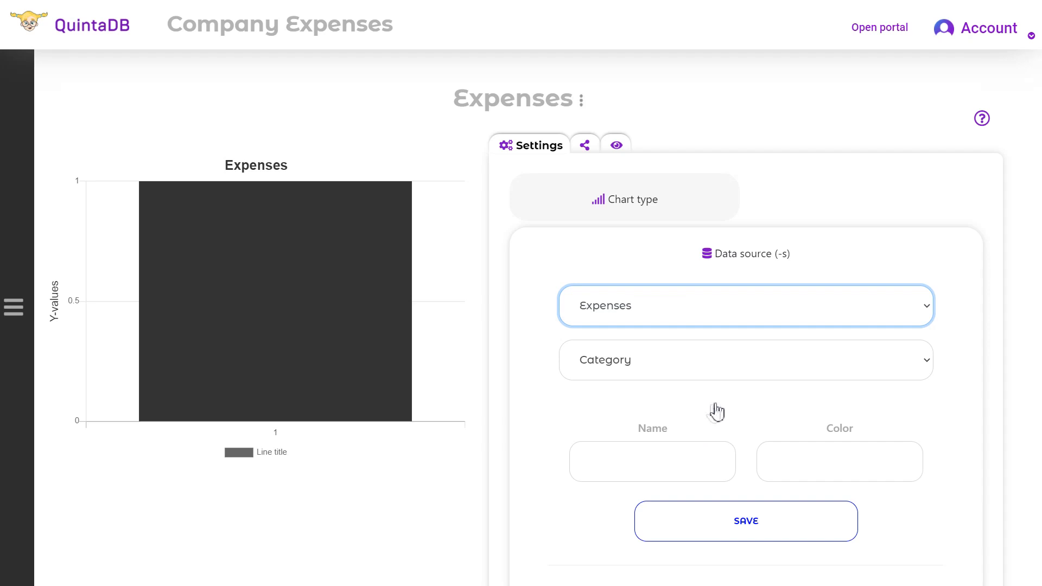
left_click(758, 364)
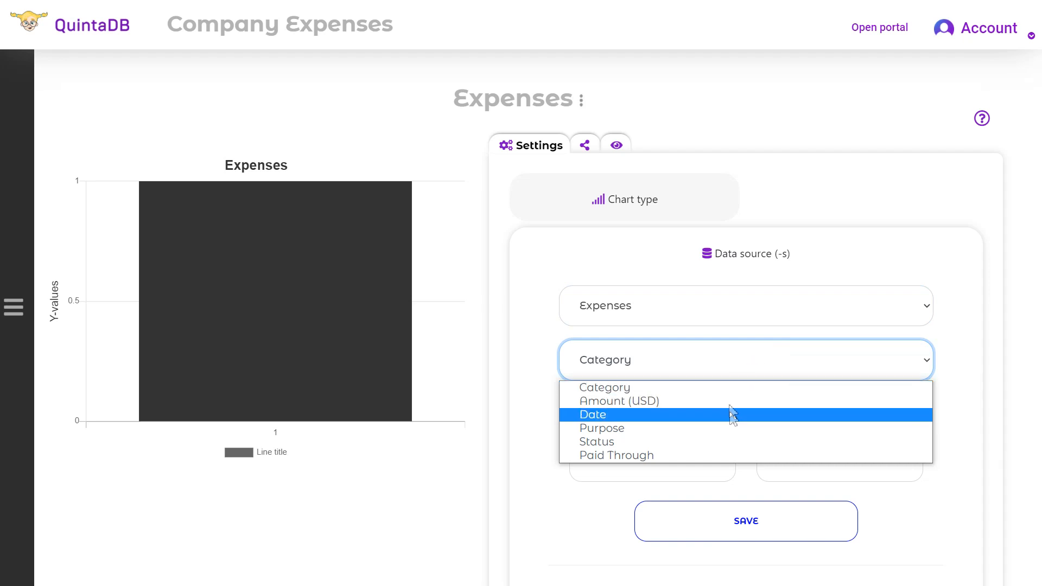
left_click(732, 405)
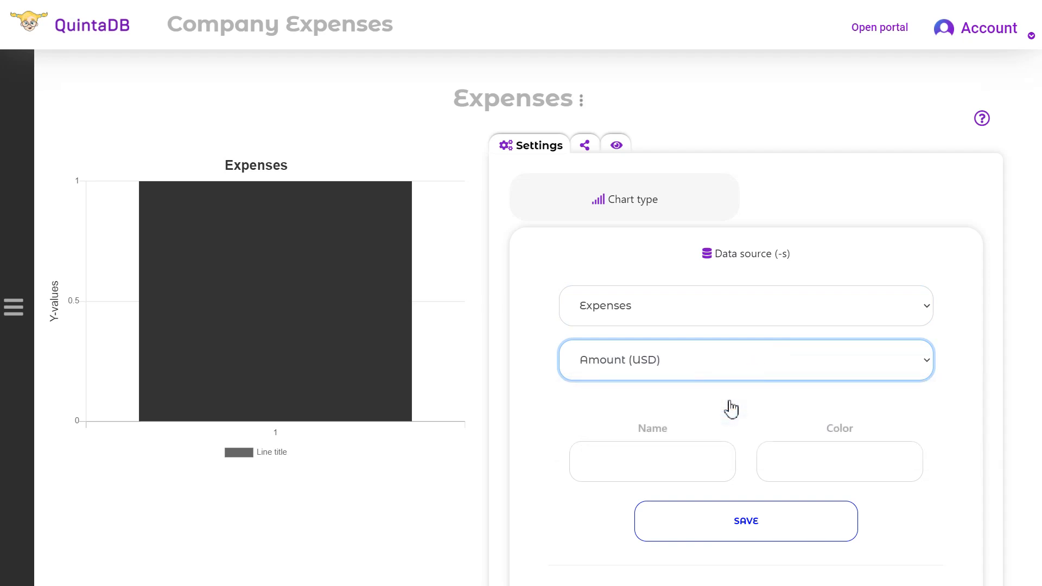
Name the data series Amount, colour it orange (#ed7214) and save the data source.
left_click(657, 467)
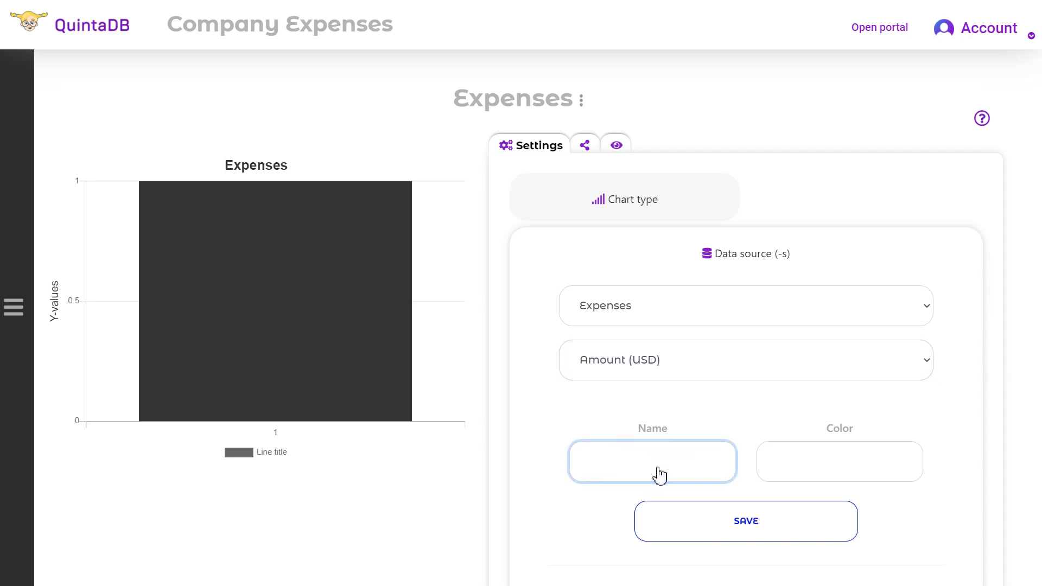
type("Amount")
left_click(836, 461)
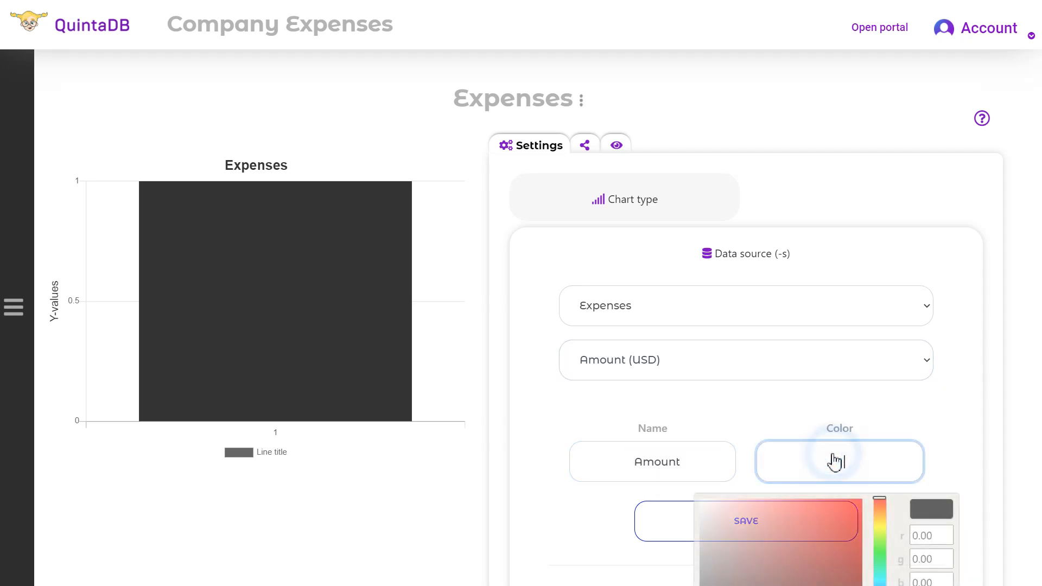
left_click_drag(883, 515, 883, 513)
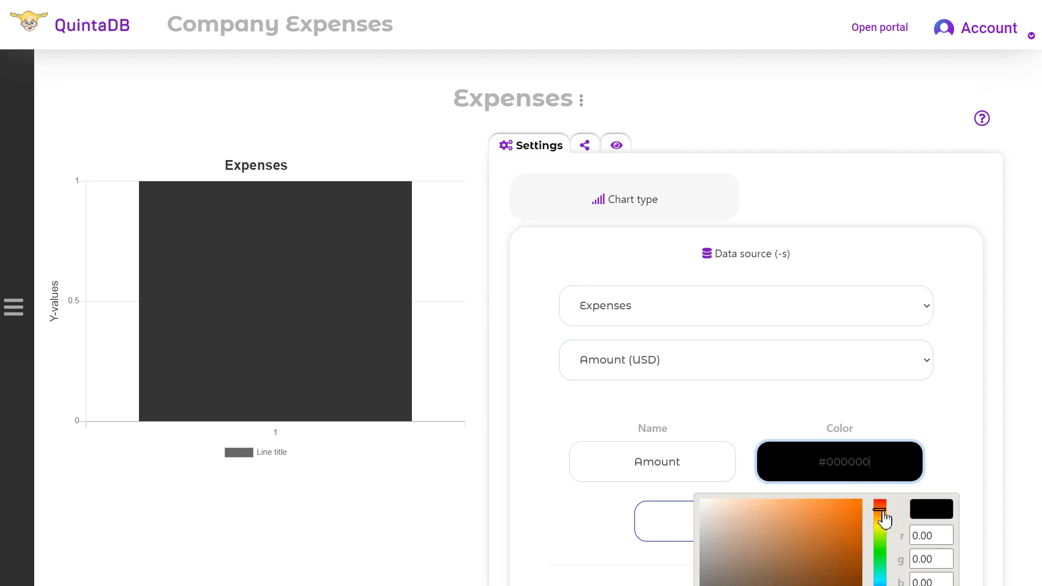
scroll(873, 437, "down", 4)
left_click(849, 309)
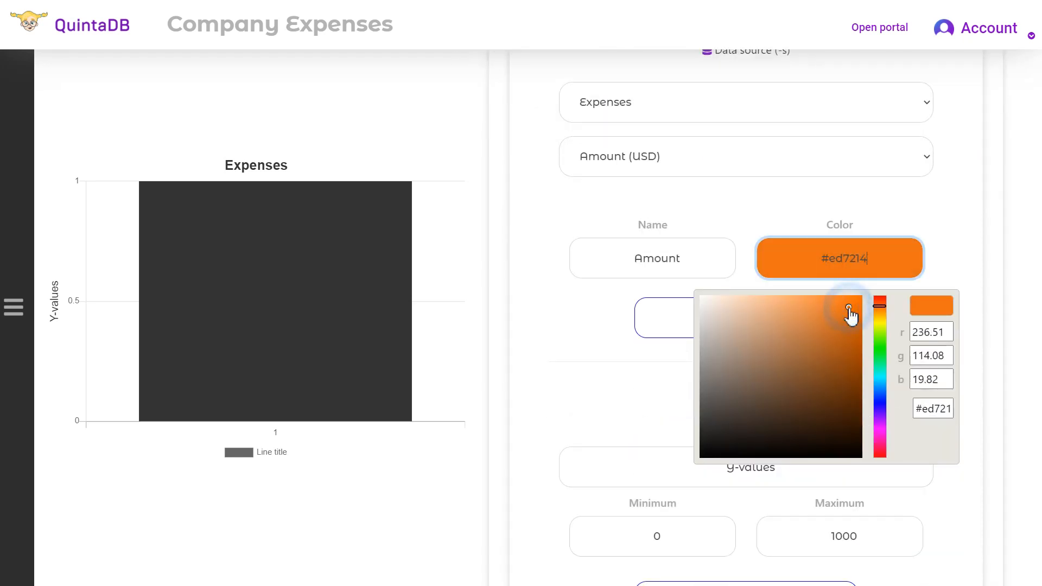
left_click(605, 340)
left_click(686, 326)
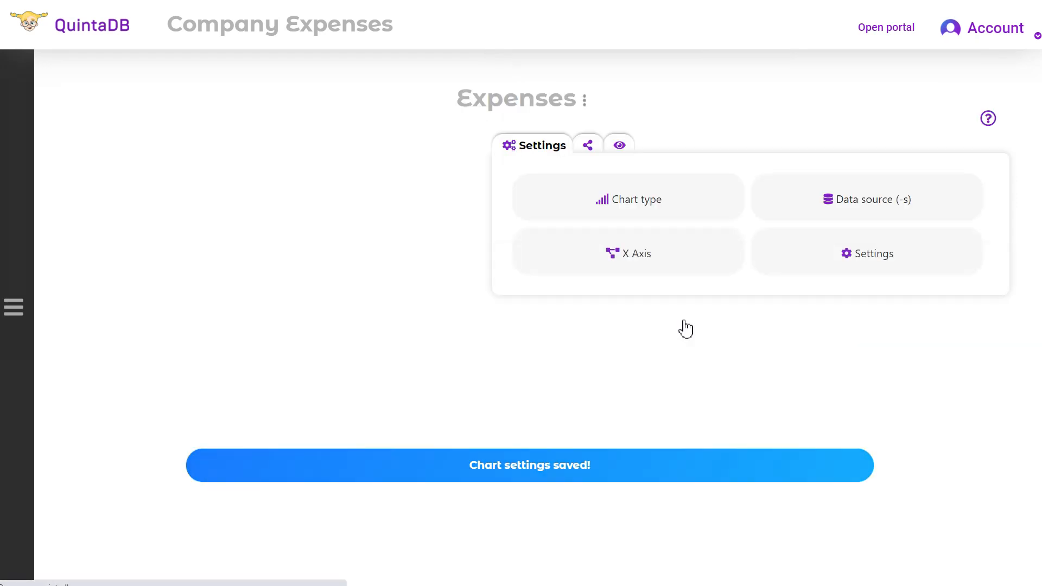
Clear the Y axis name, set its maximum to 25000 and update the axis settings.
left_click(815, 199)
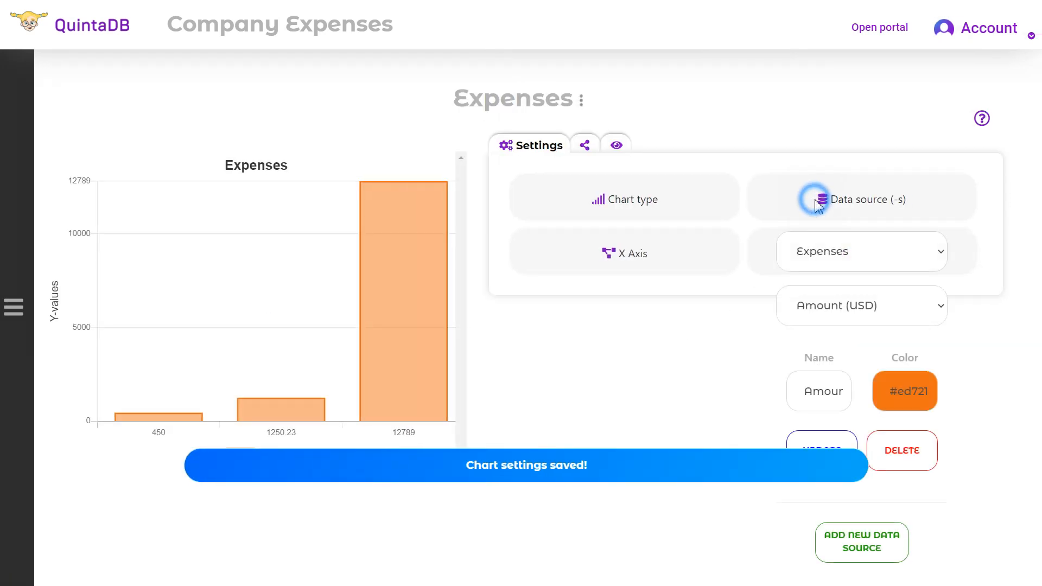
scroll(786, 272, "down", 5)
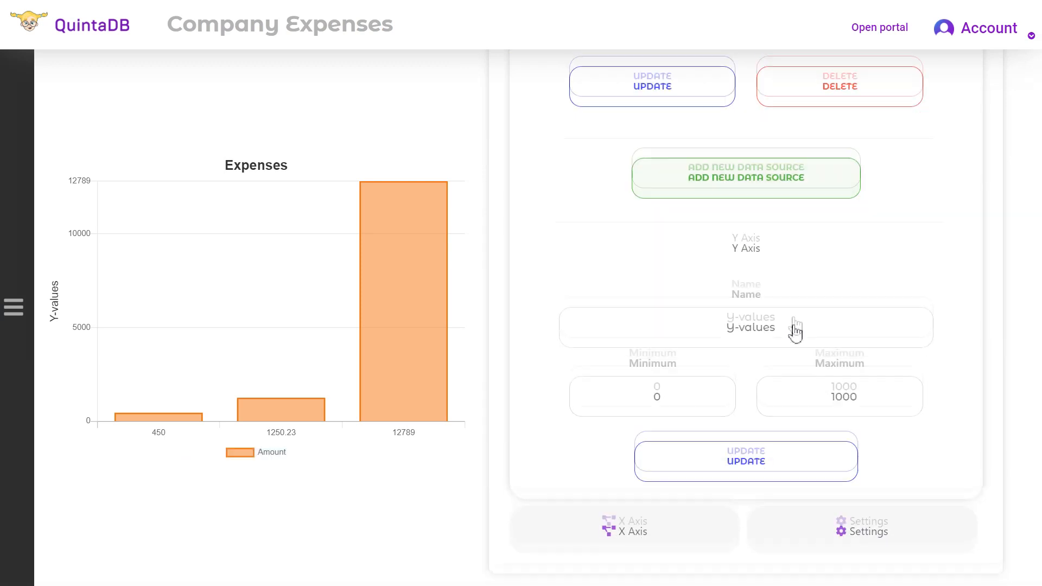
triple_click(788, 330)
key("BackSpace")
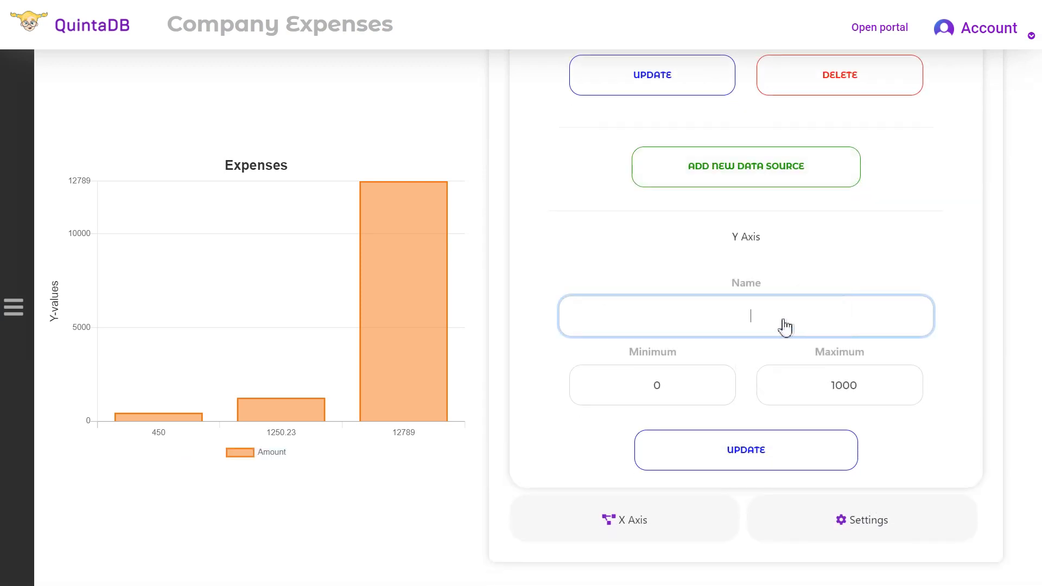
left_click(829, 396)
key("Delete")
type("25")
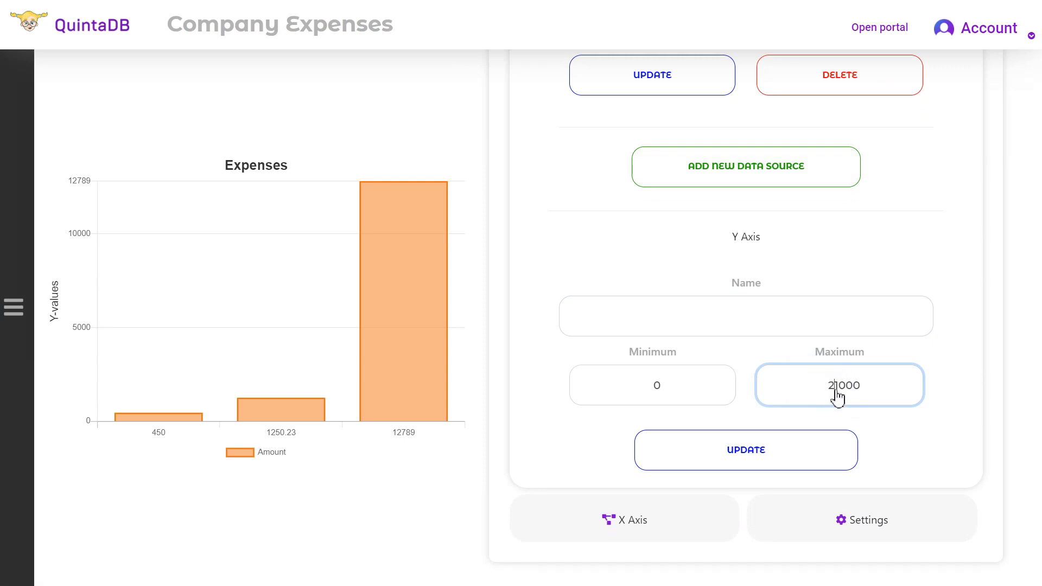
left_click(885, 396)
left_click(882, 422)
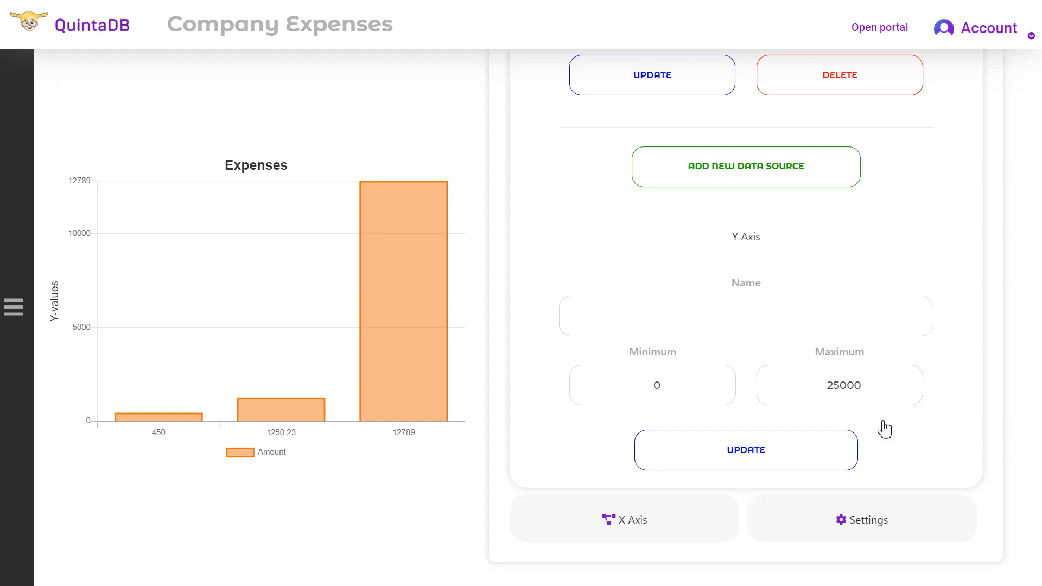
left_click(806, 463)
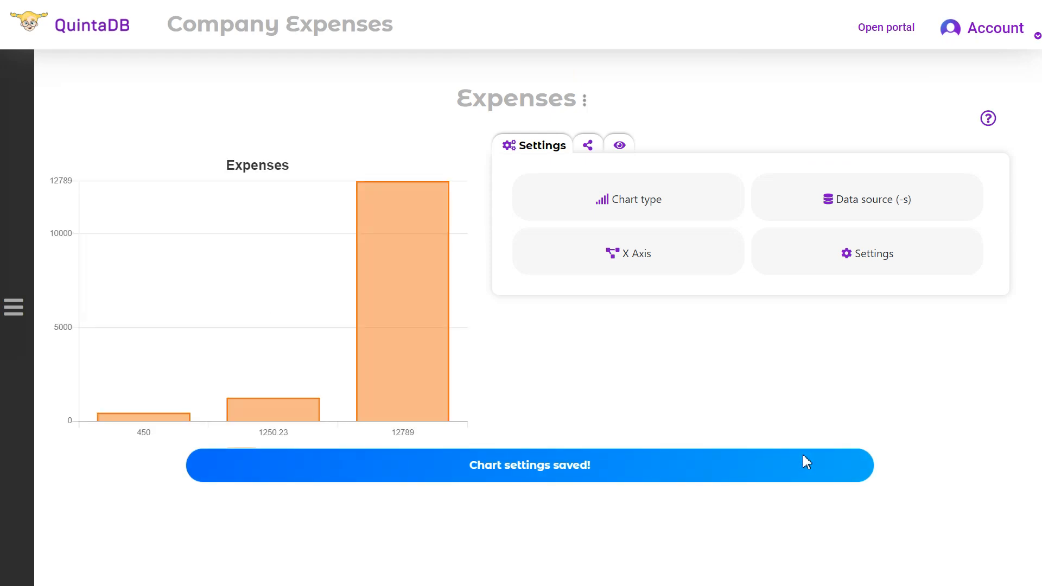
Take the X axis values from the database, using the Date field of the Expenses table.
left_click(701, 254)
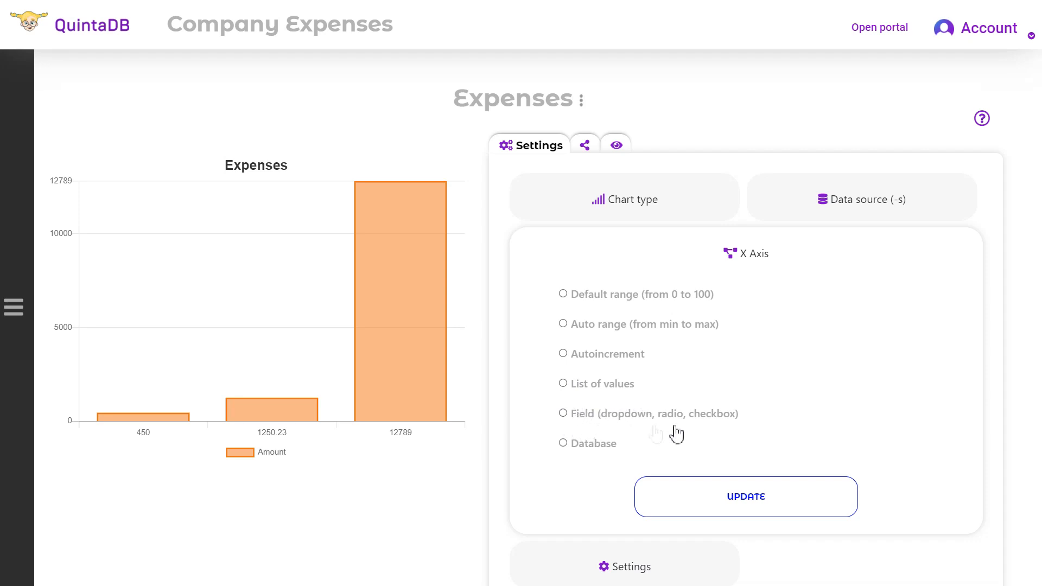
left_click(565, 444)
scroll(563, 442, "down", 3)
left_click(739, 357)
scroll(711, 388, "down", 3)
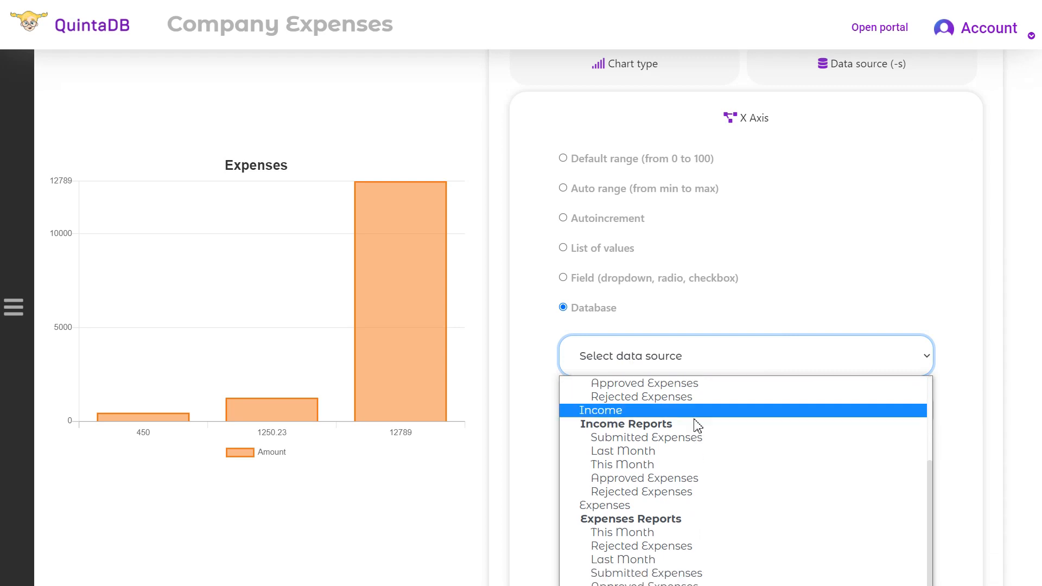
left_click(657, 502)
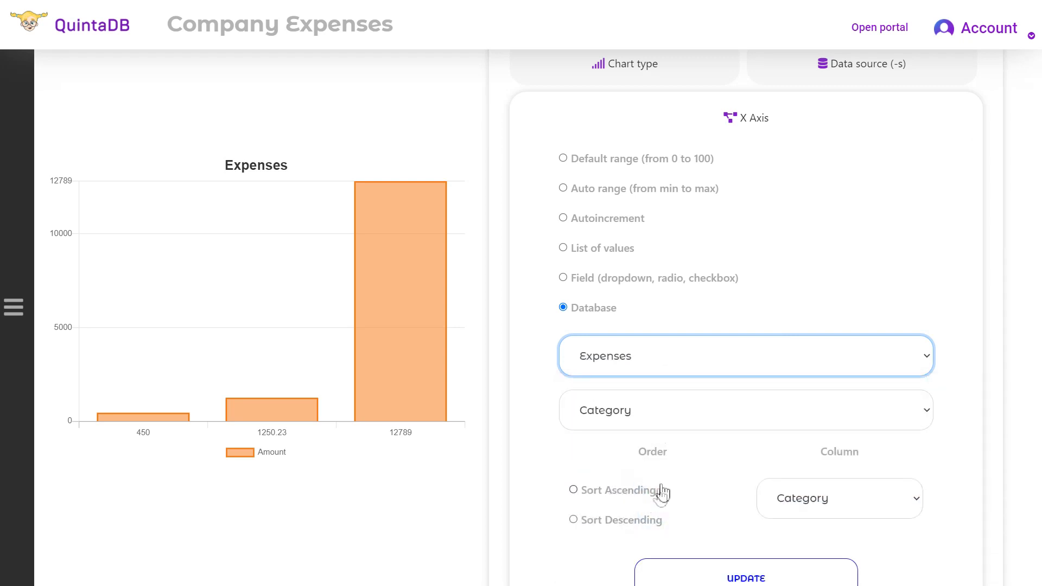
left_click(694, 412)
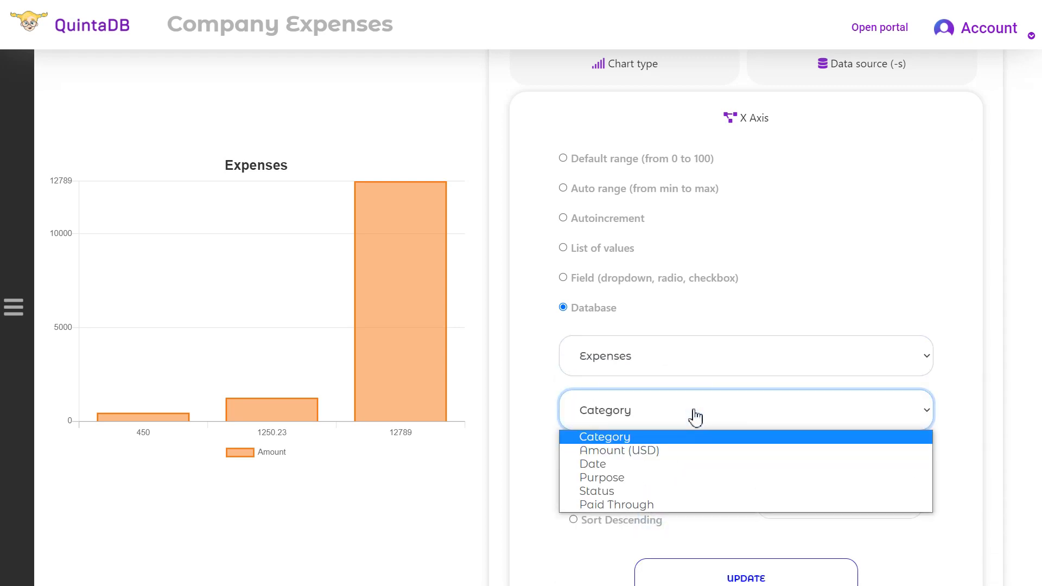
left_click(660, 465)
scroll(673, 472, "down", 2)
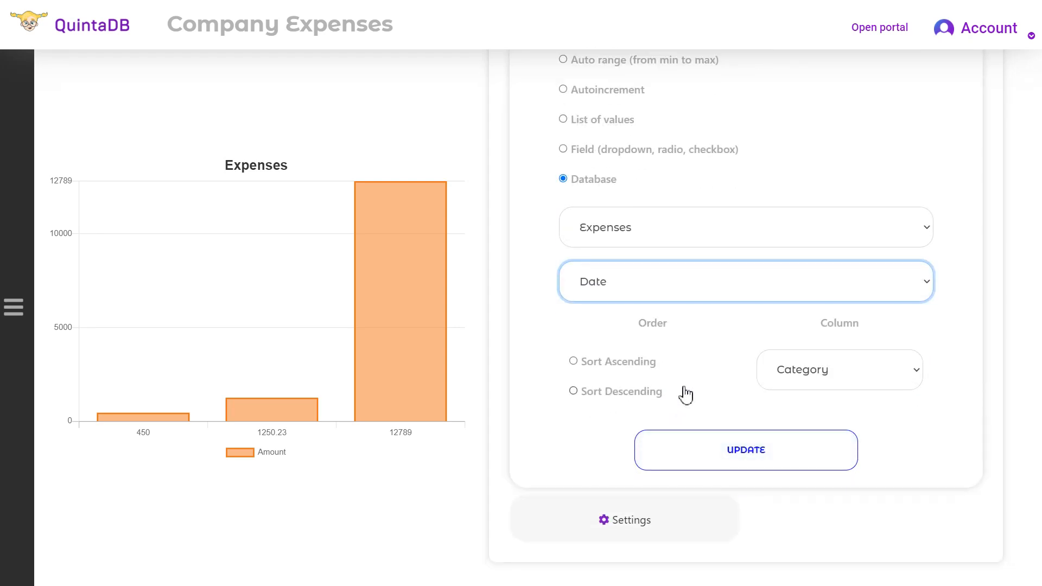
Sort the X axis values in ascending order by the Date column and update the axis.
left_click(573, 362)
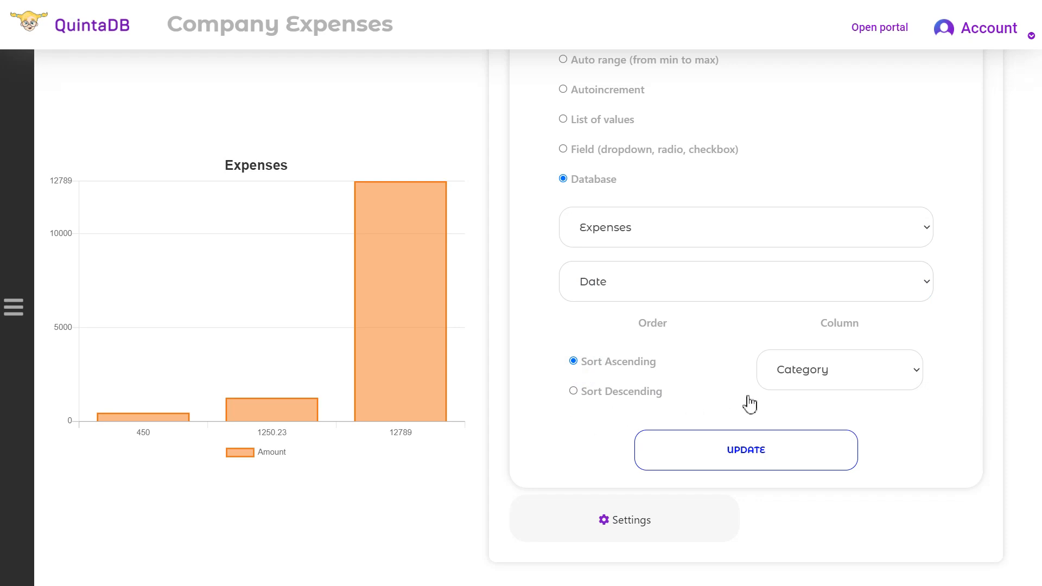
left_click(904, 368)
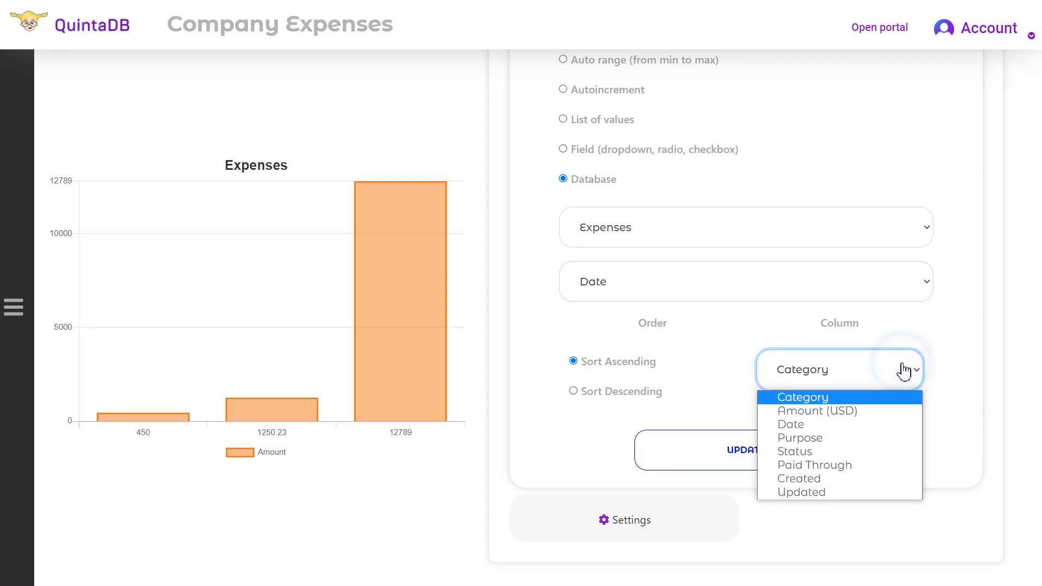
left_click(851, 431)
left_click(801, 463)
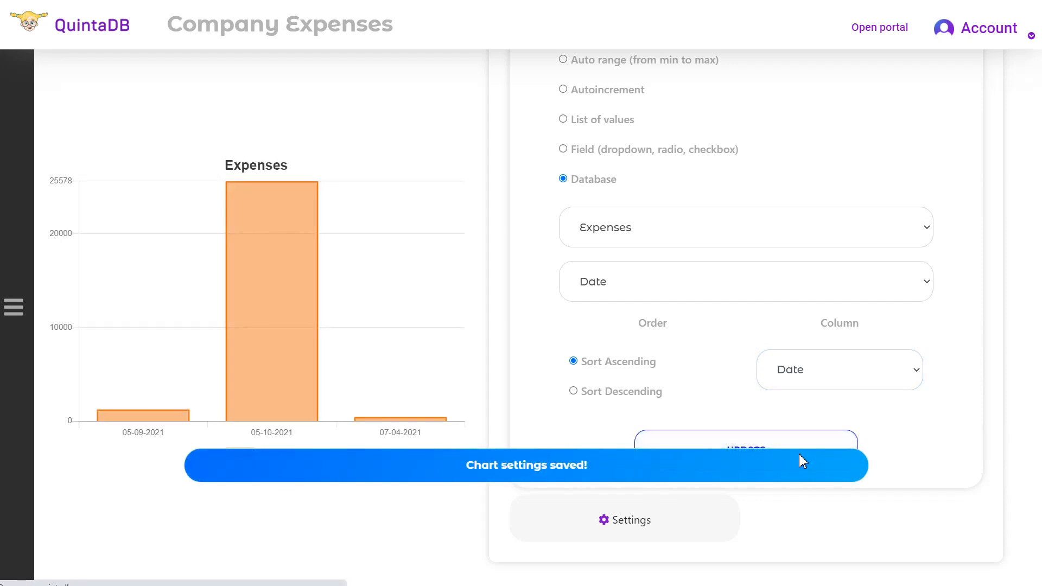
left_click(872, 374)
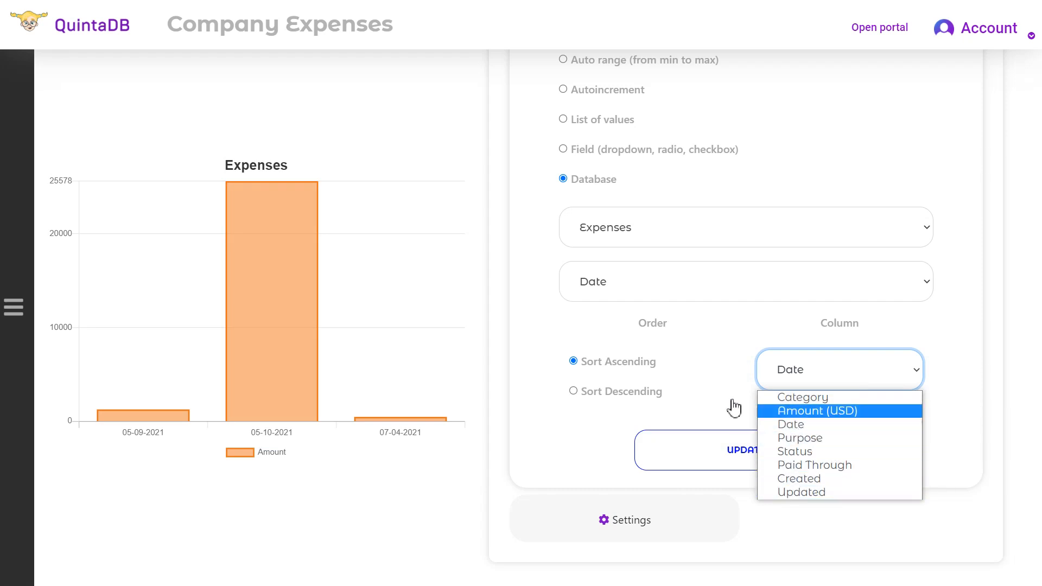
left_click(725, 491)
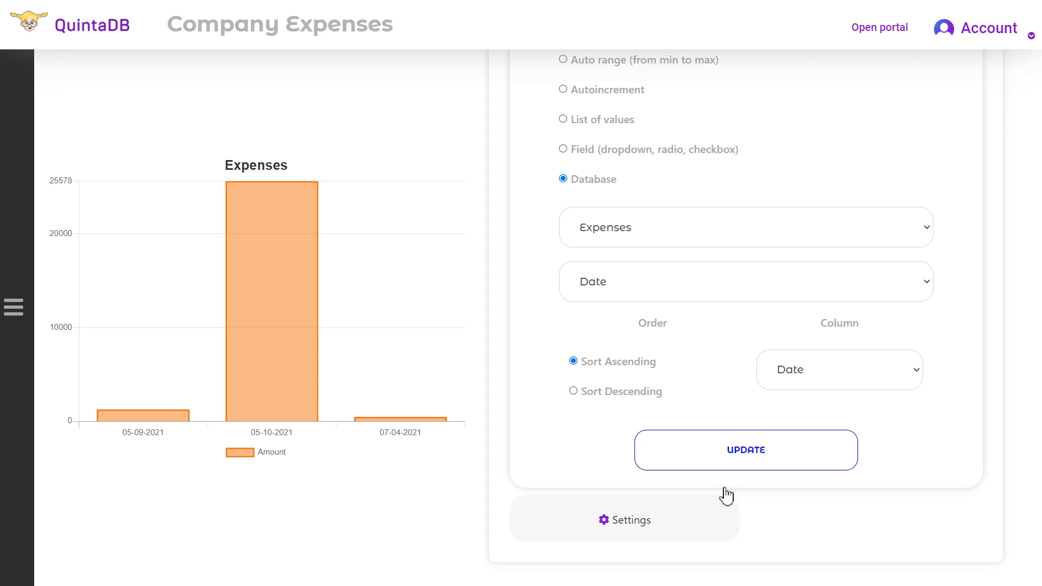
Open the Expenses chart's general settings and keep the legend shown at the Bottom position.
left_click(706, 522)
scroll(704, 521, "down", 7)
scroll(708, 477, "up", 1)
scroll(705, 434, "up", 2)
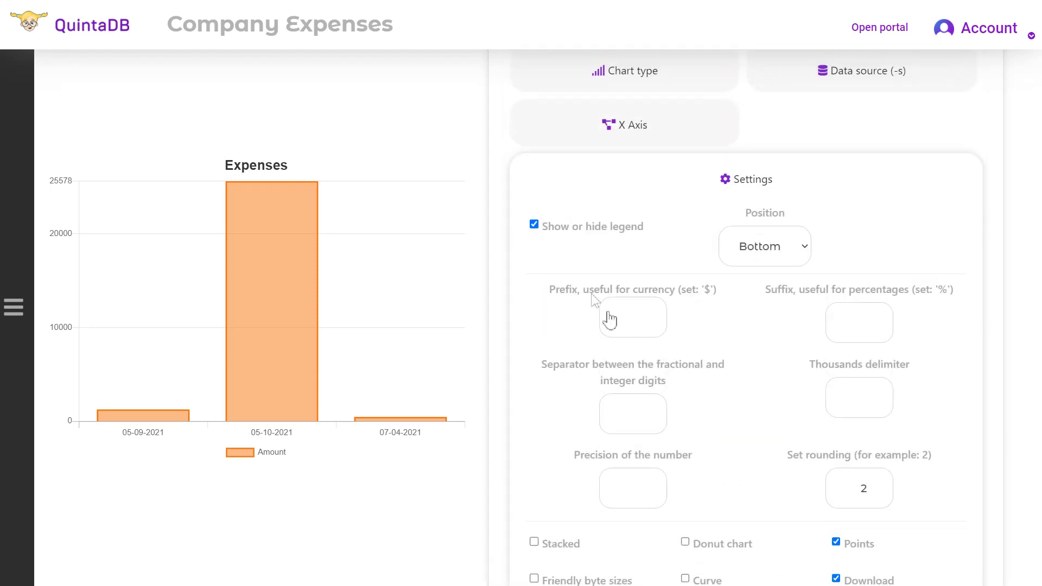
left_click(534, 225)
left_click(534, 225)
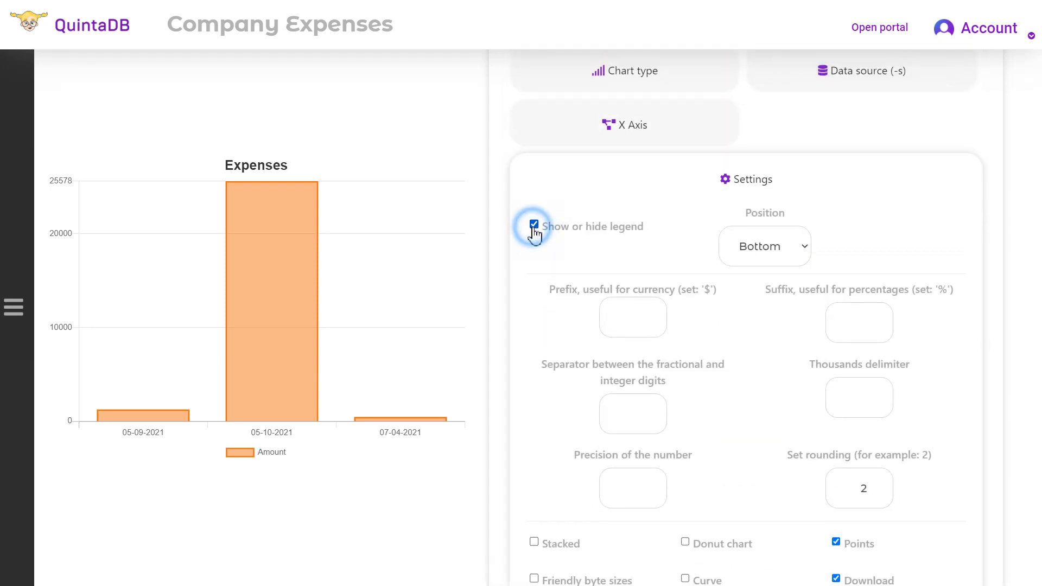
left_click(776, 254)
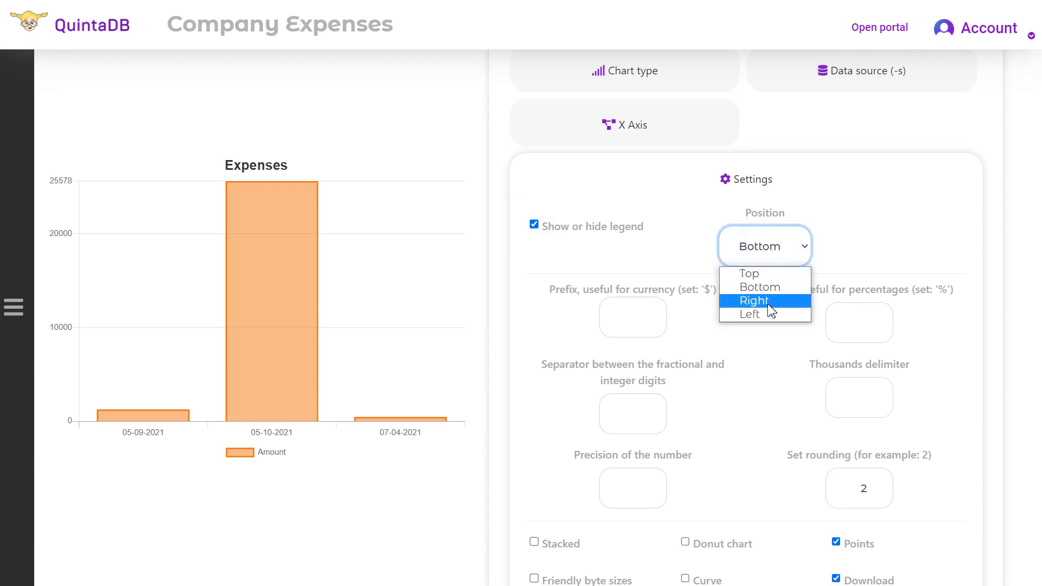
left_click(757, 286)
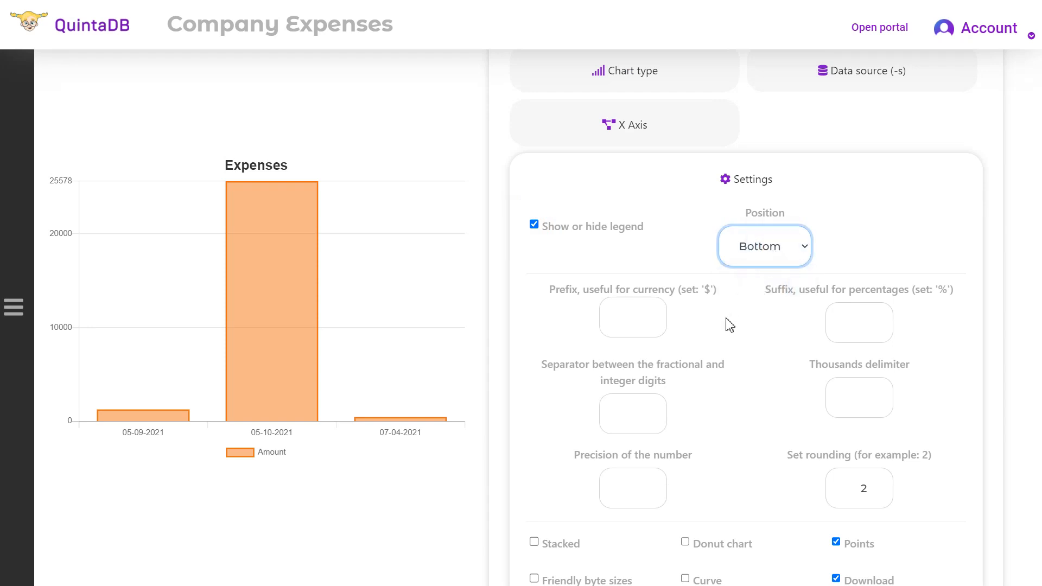
scroll(730, 322, "down", 1)
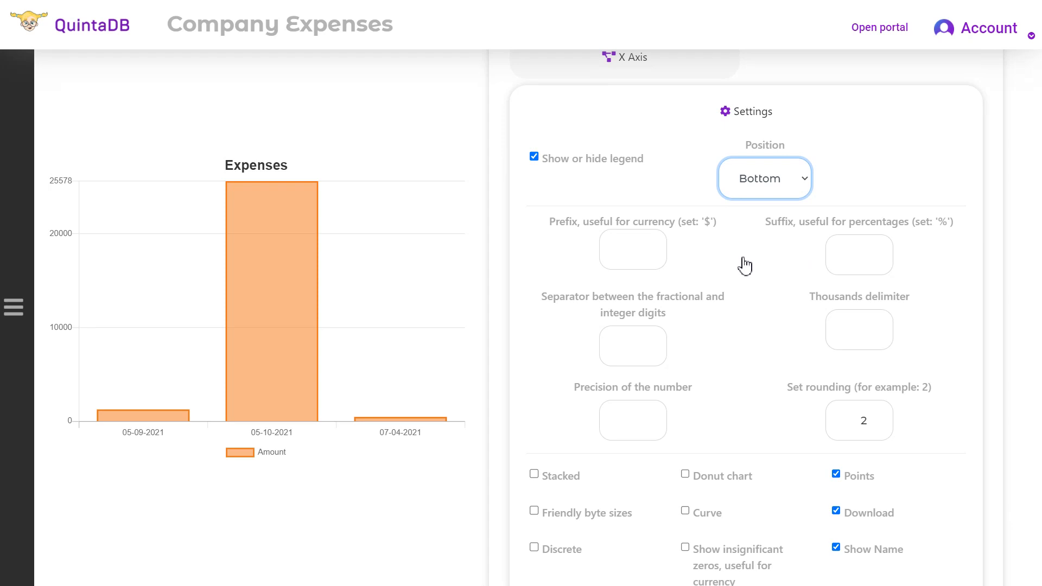
Set the Expenses chart's value prefix to $ and its thousands delimiter to a period.
left_click(643, 254)
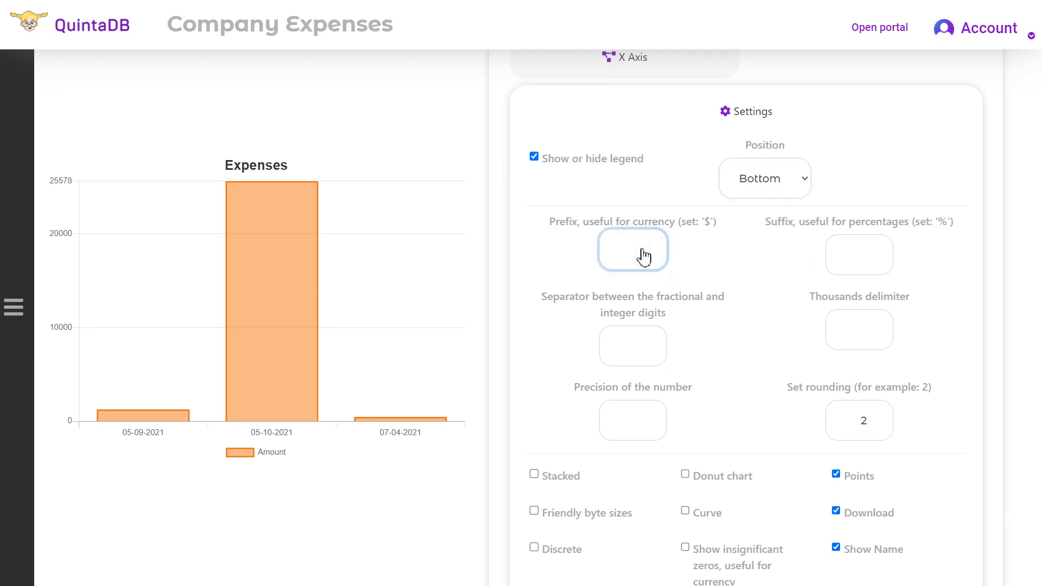
left_click(720, 270)
scroll(722, 271, "down", 1)
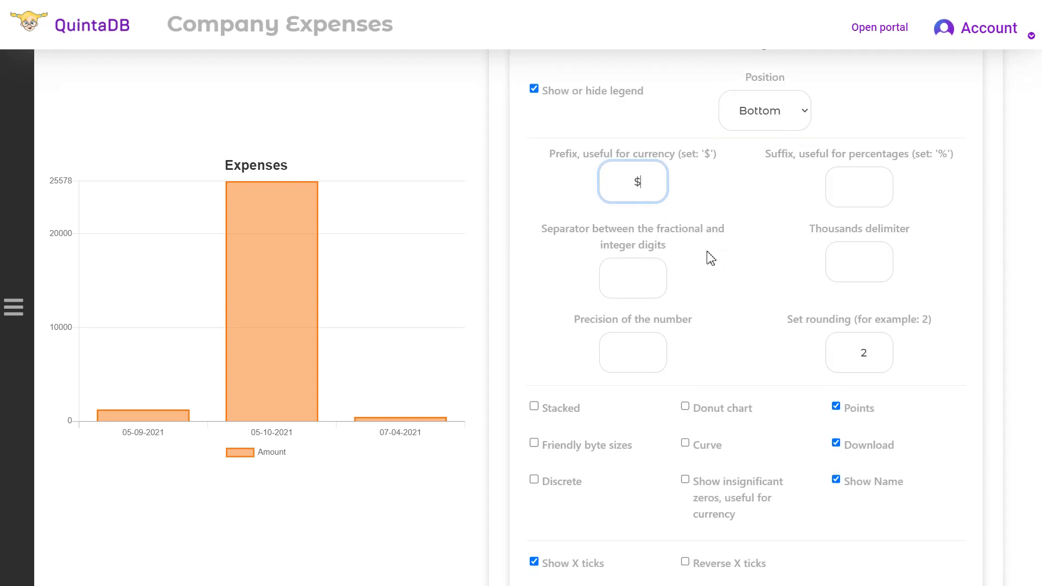
left_click(868, 268)
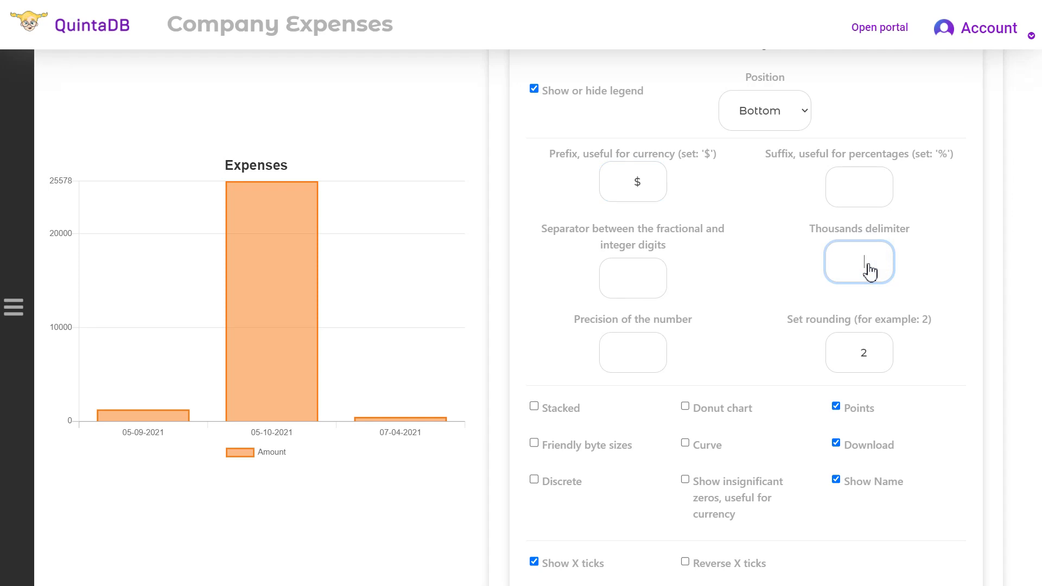
type(".")
left_click(760, 297)
scroll(760, 305, "down", 1)
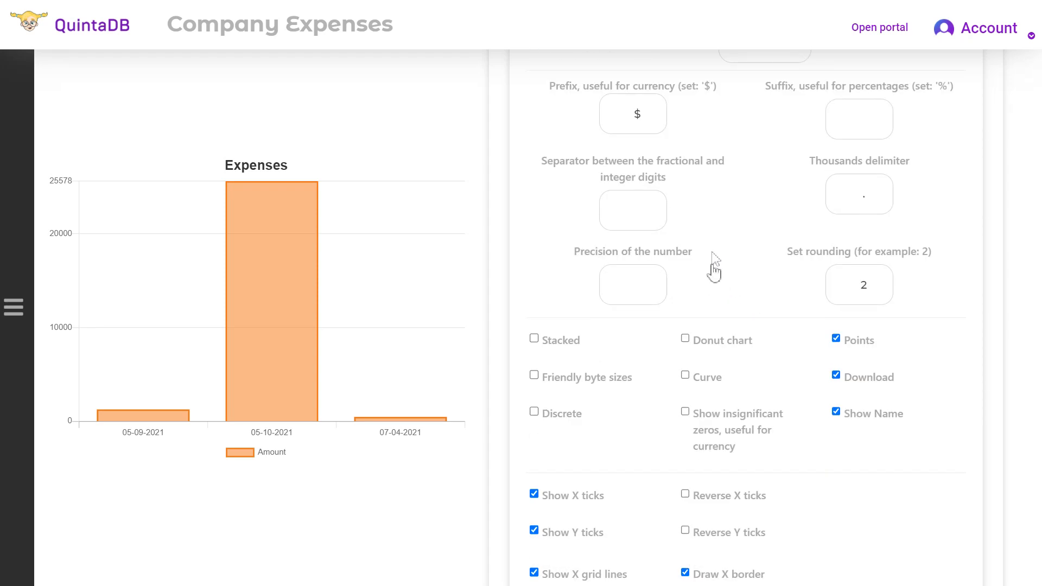
left_click(693, 299)
scroll(727, 271, "down", 3)
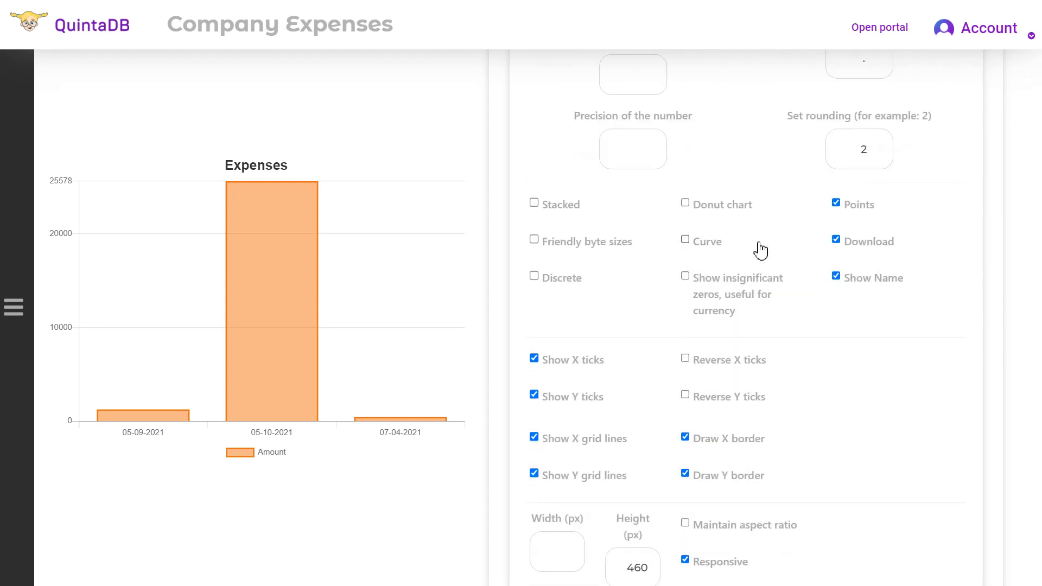
scroll(758, 247, "down", 1)
scroll(776, 245, "down", 1)
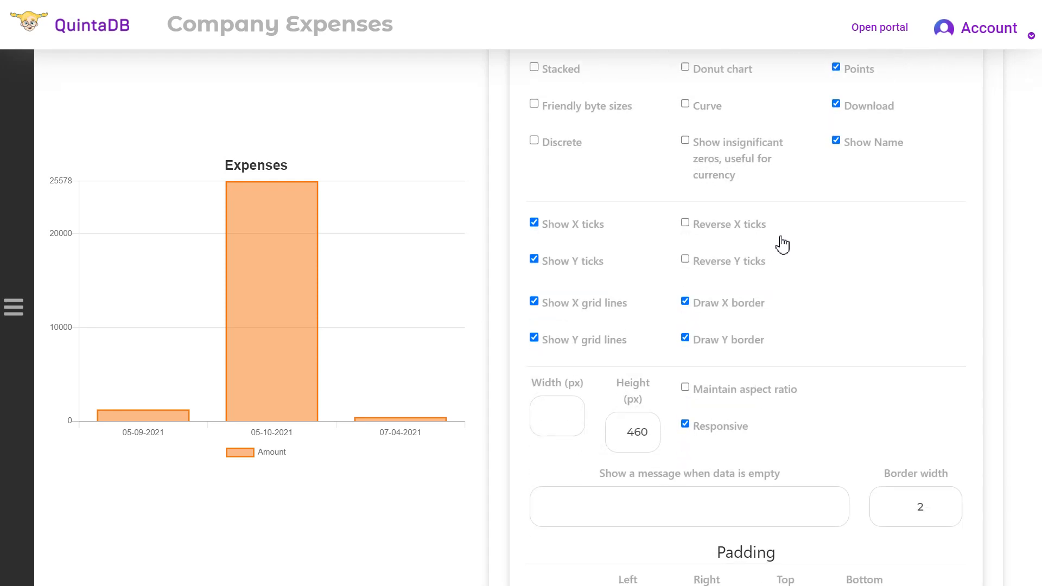
scroll(782, 245, "up", 1)
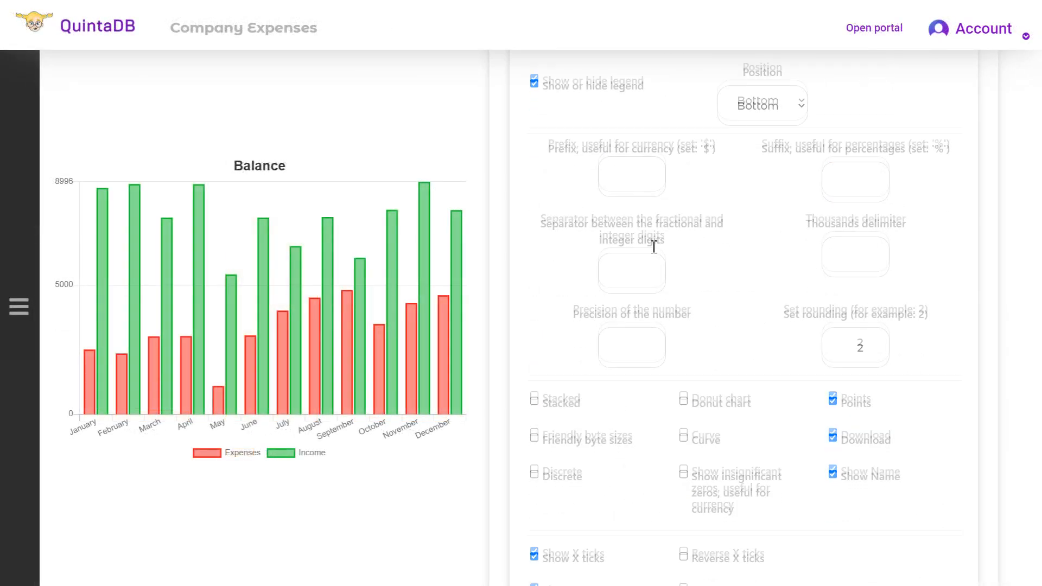
Enable the Stacked option for the Balance chart and update its settings.
scroll(555, 220, "down", 3)
left_click(534, 202)
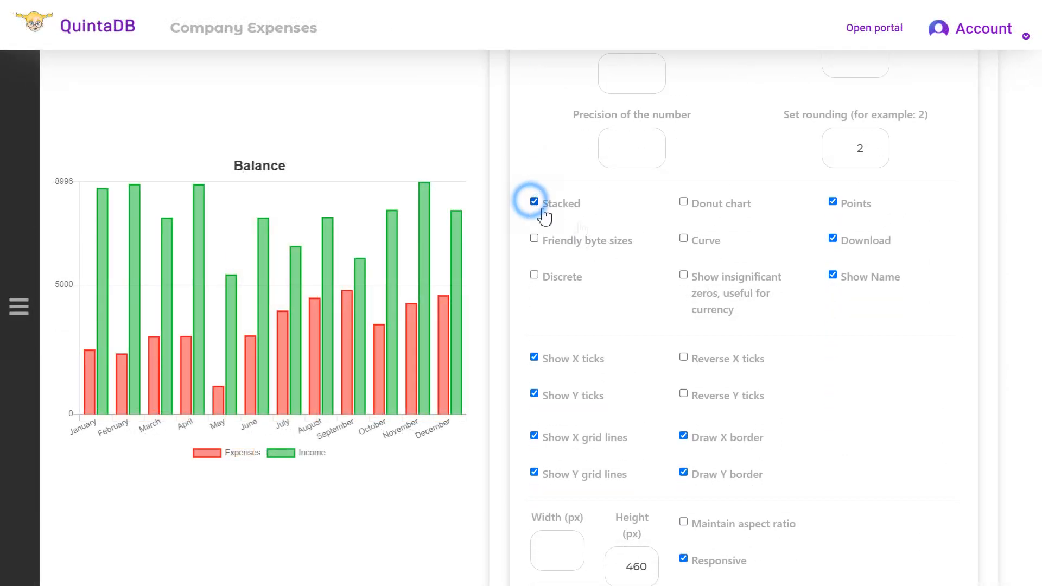
scroll(665, 264, "down", 5)
left_click(695, 510)
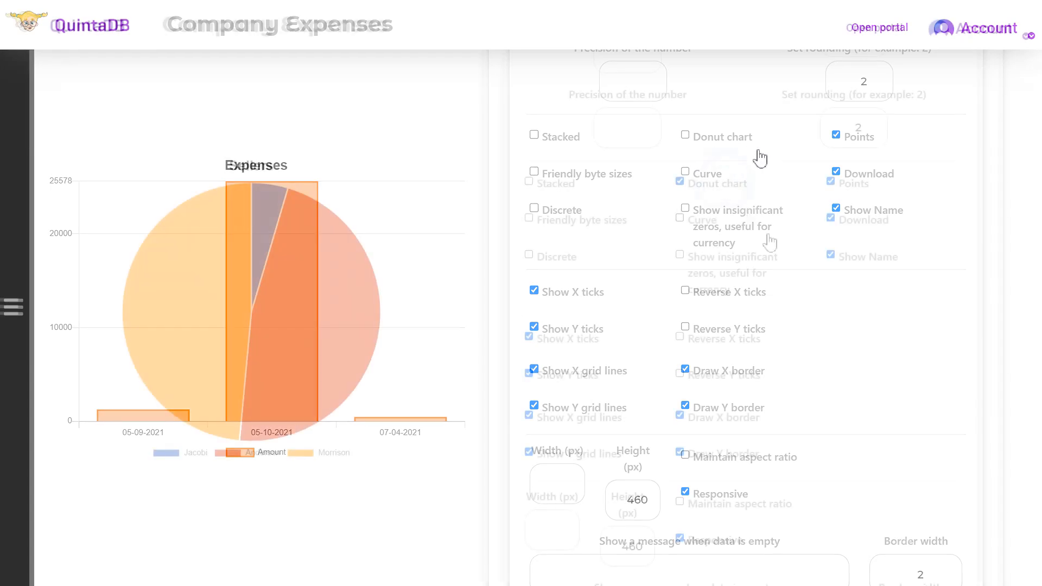
Save the Sellers pie chart with the Donut chart option and preview it to inspect its slice values.
scroll(790, 252, "down", 5)
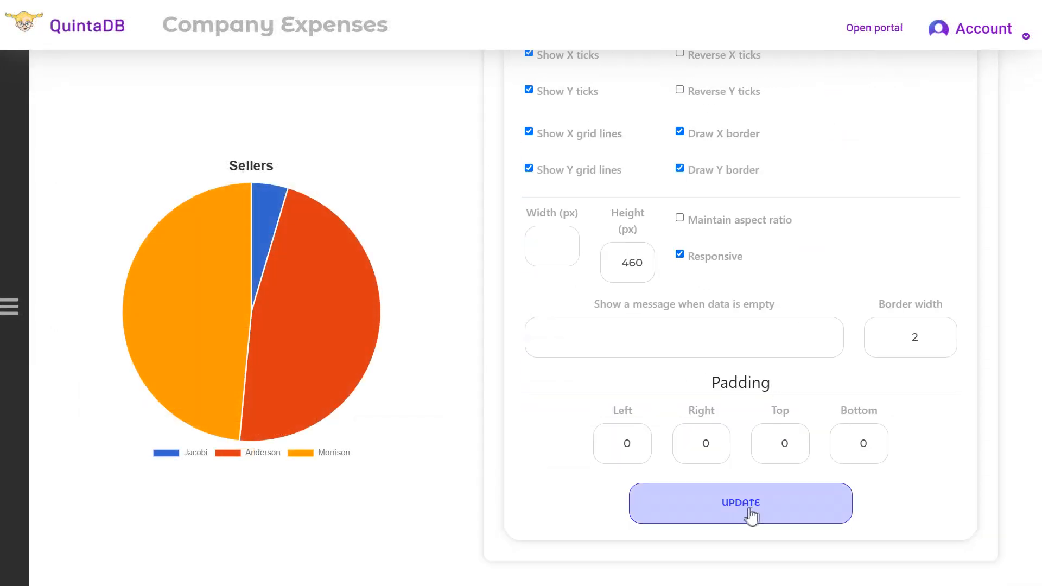
left_click(751, 515)
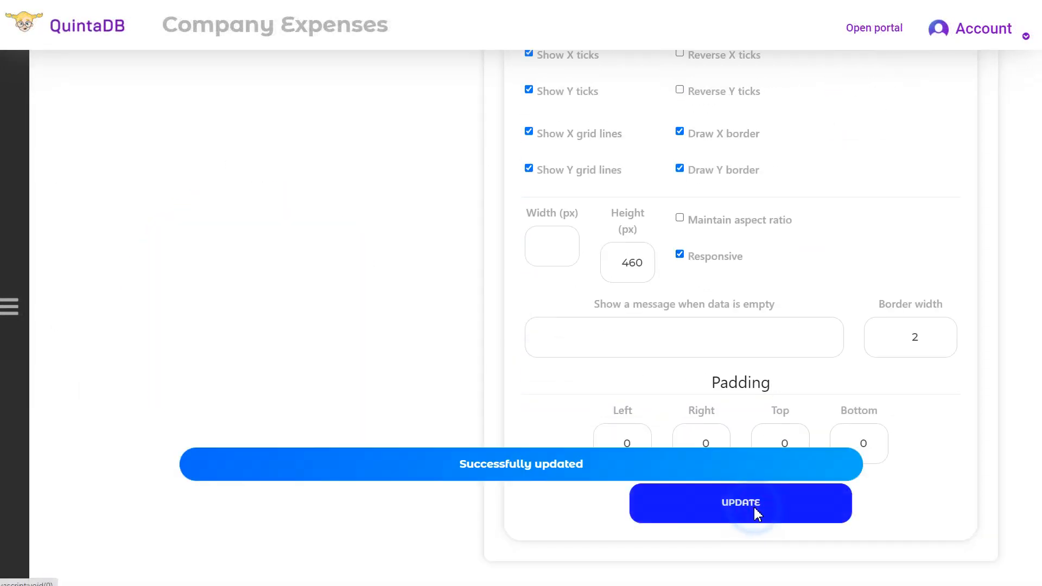
scroll(727, 310, "up", 9)
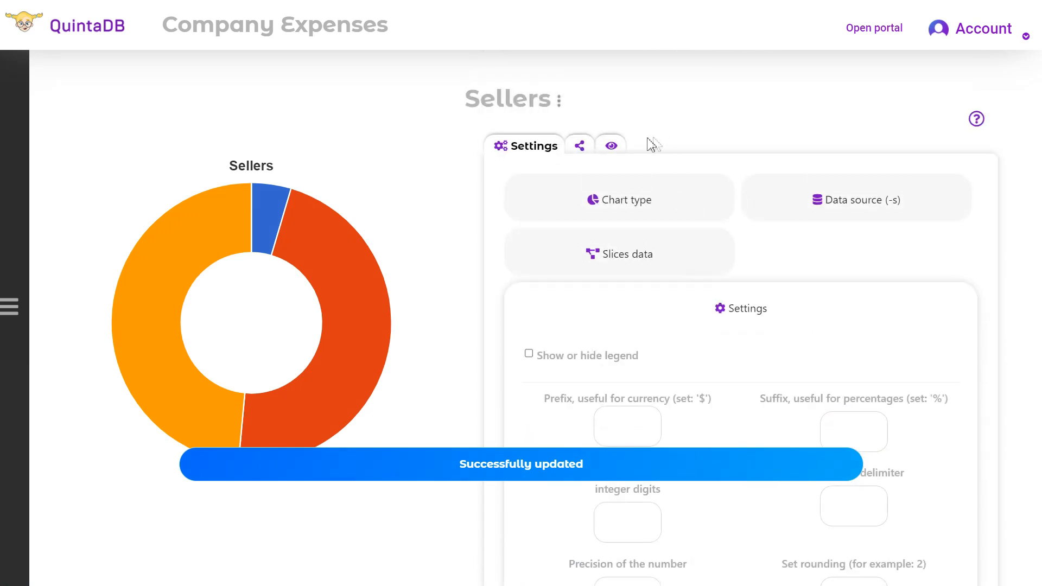
left_click(616, 150)
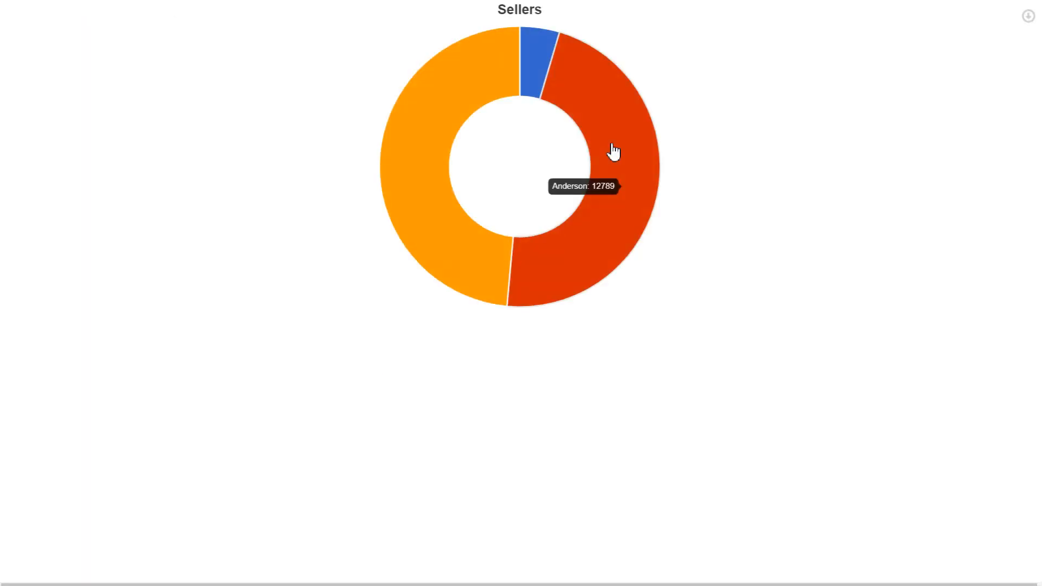
mouse_move(620, 221)
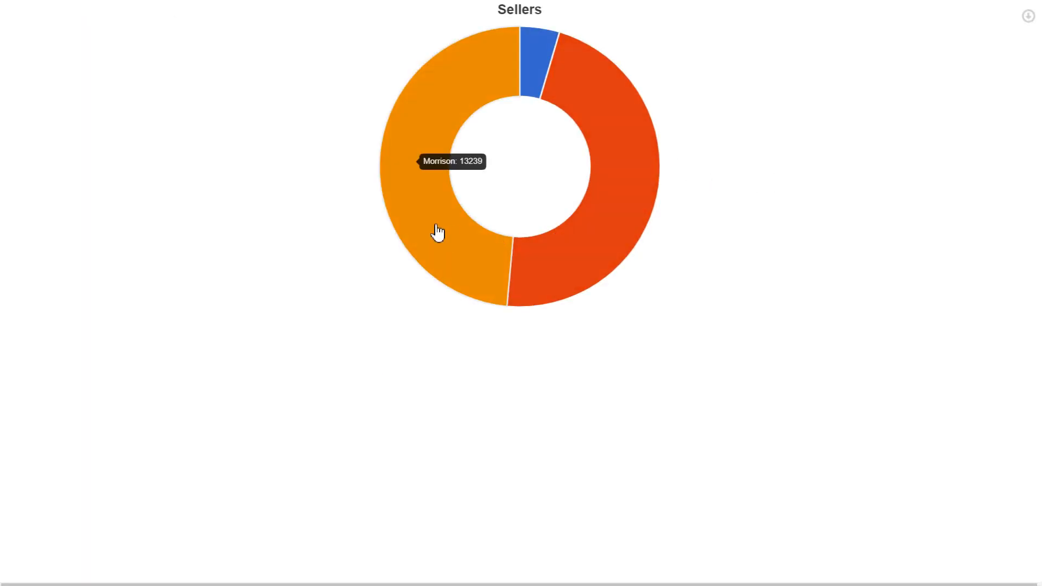
mouse_move(524, 64)
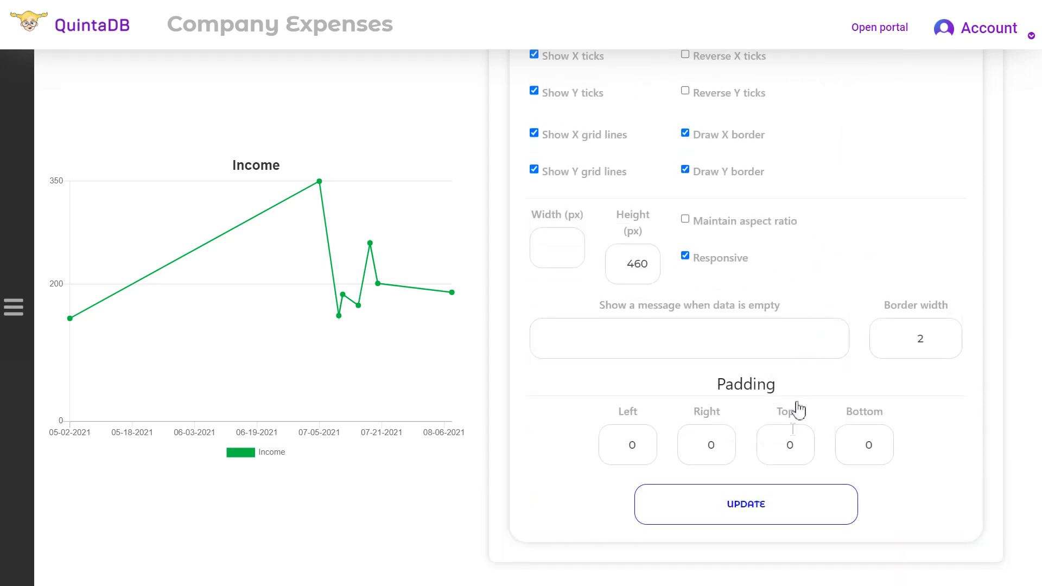
Update the Income line chart's settings and save the Balance chart with Friendly byte sizes enabled.
left_click(781, 506)
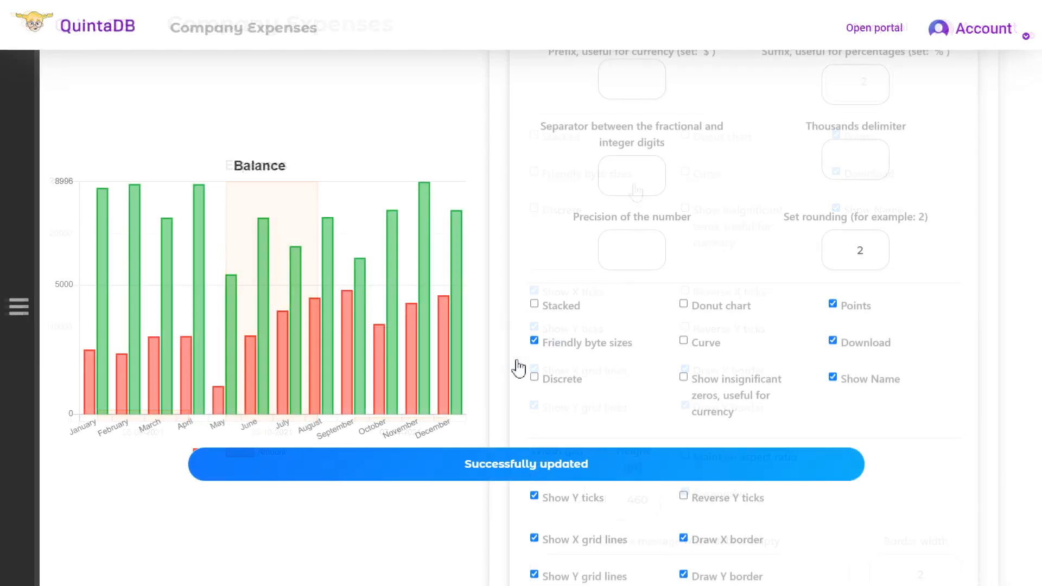
scroll(518, 365, "down", 8)
left_click(683, 495)
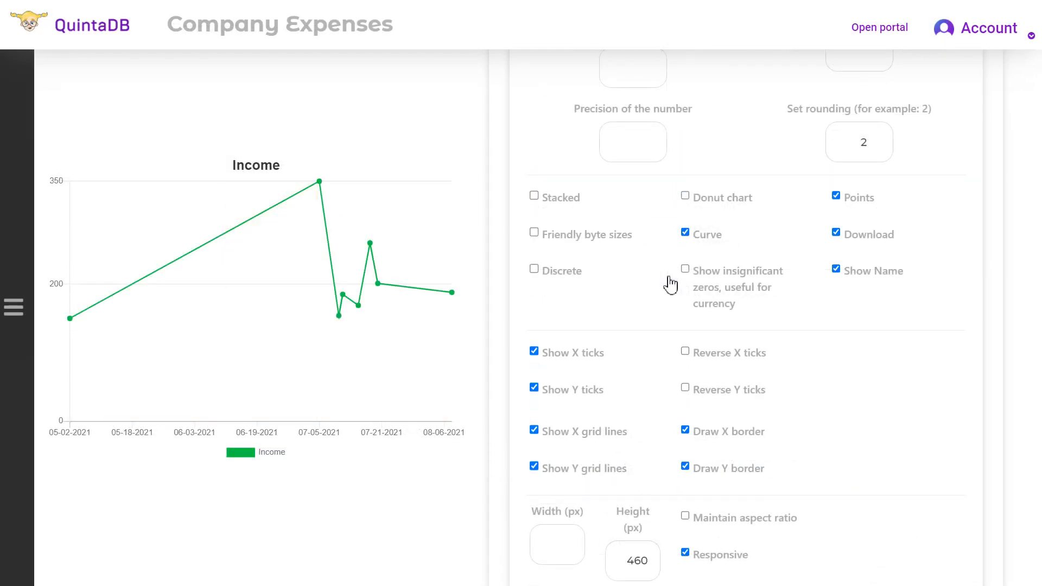
Save the Income line chart with the Curve option and the Balance chart with the Discrete option.
scroll(671, 285, "down", 5)
left_click(710, 502)
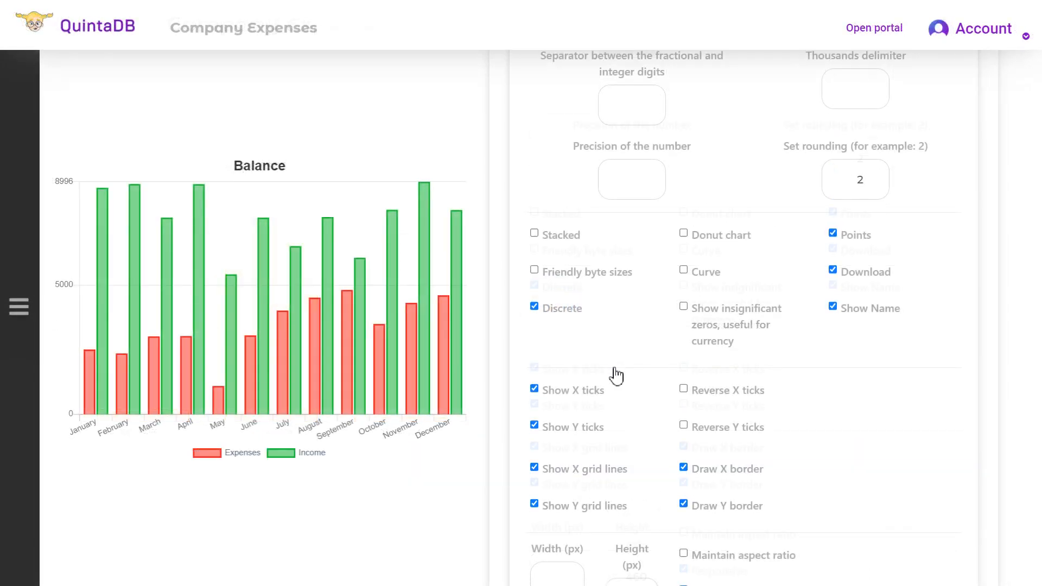
scroll(630, 423, "down", 6)
left_click(700, 509)
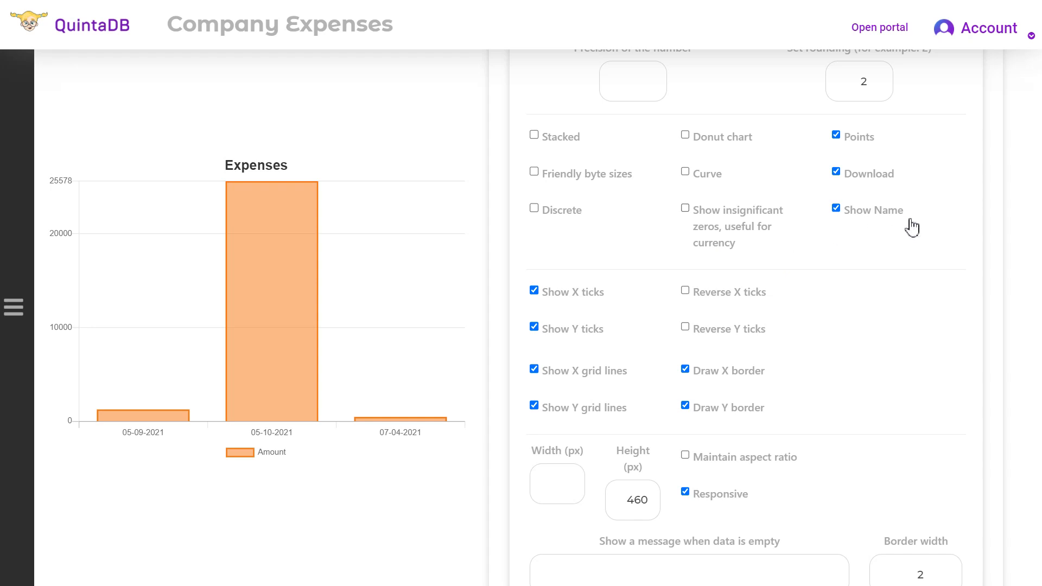
Turn off Show Name for the Expenses chart, set its empty-data message to "Data is empty", and update the settings.
left_click(836, 209)
scroll(834, 334, "down", 4)
scroll(834, 320, "down", 1)
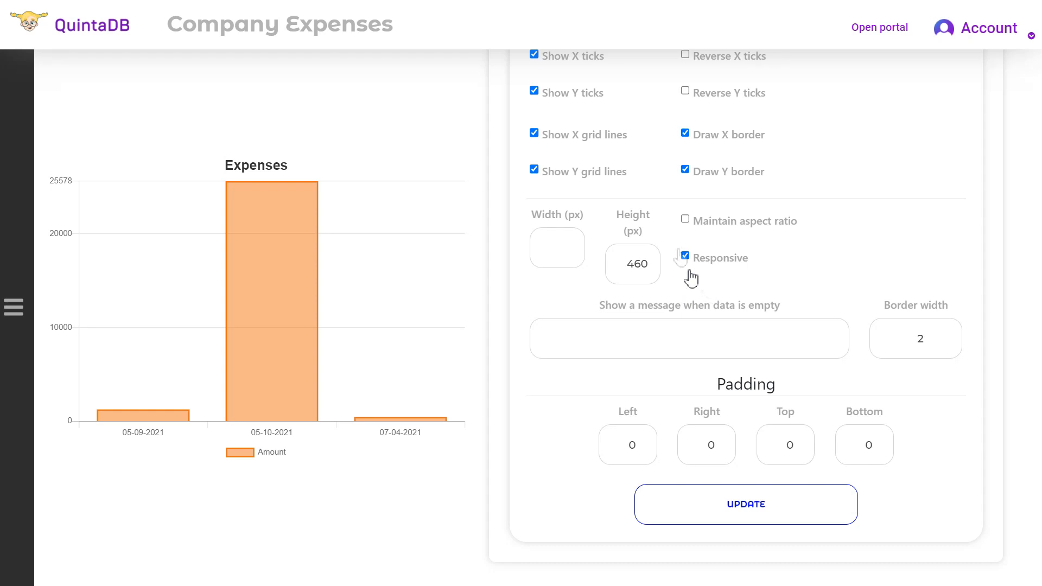
left_click(685, 220)
left_click(685, 220)
left_click(686, 341)
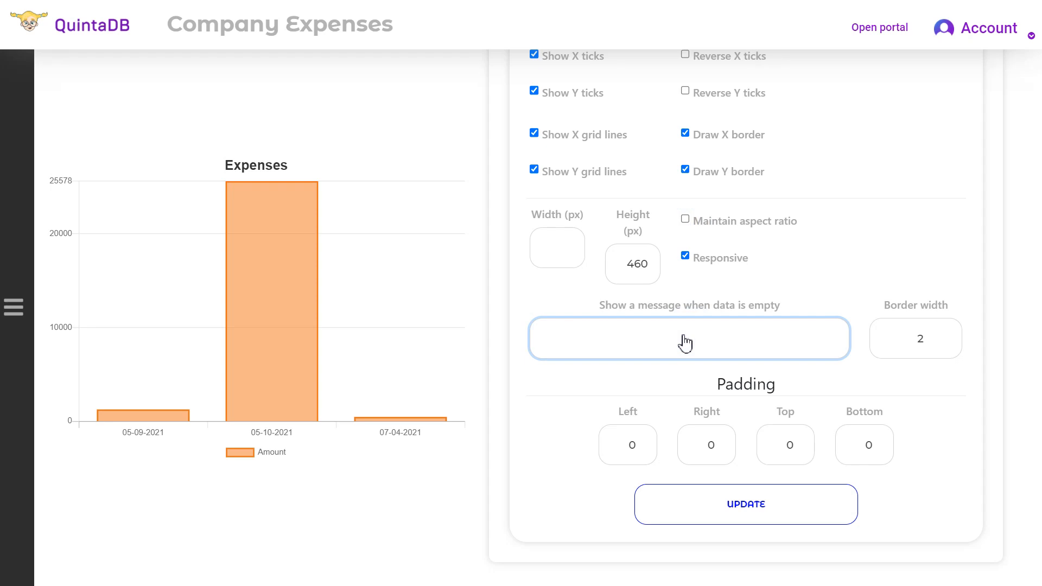
type("Data is empty")
left_click(775, 510)
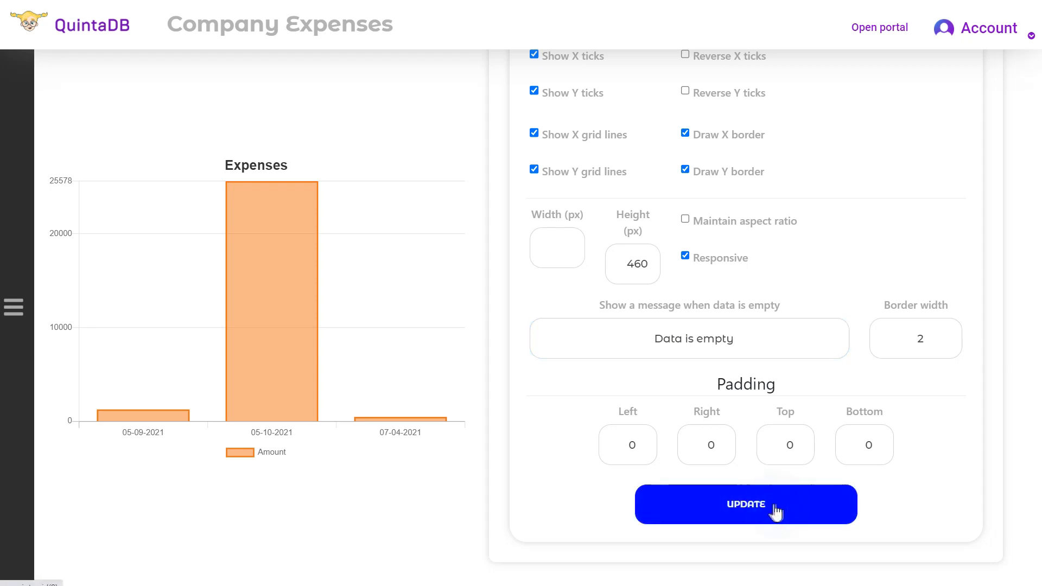
Open the Expenses chart's integration options and copy its iframe embed code.
scroll(774, 510, "up", 15)
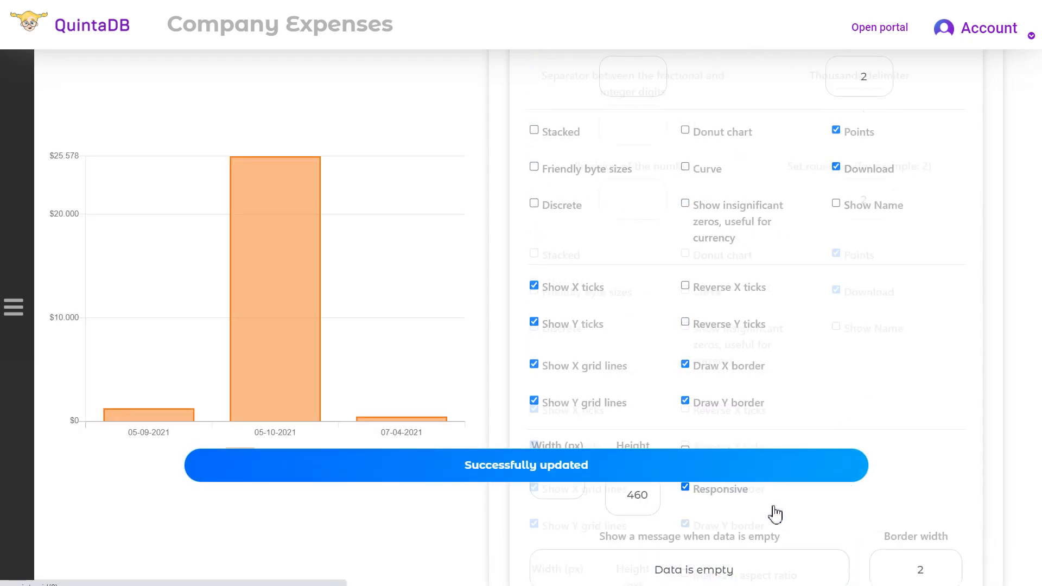
left_click(596, 155)
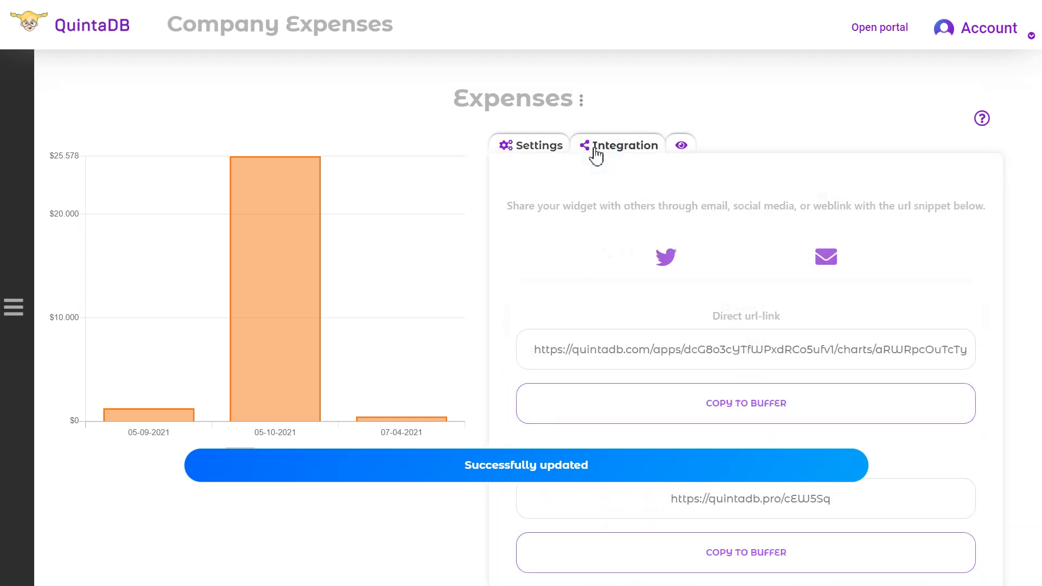
scroll(725, 228, "down", 3)
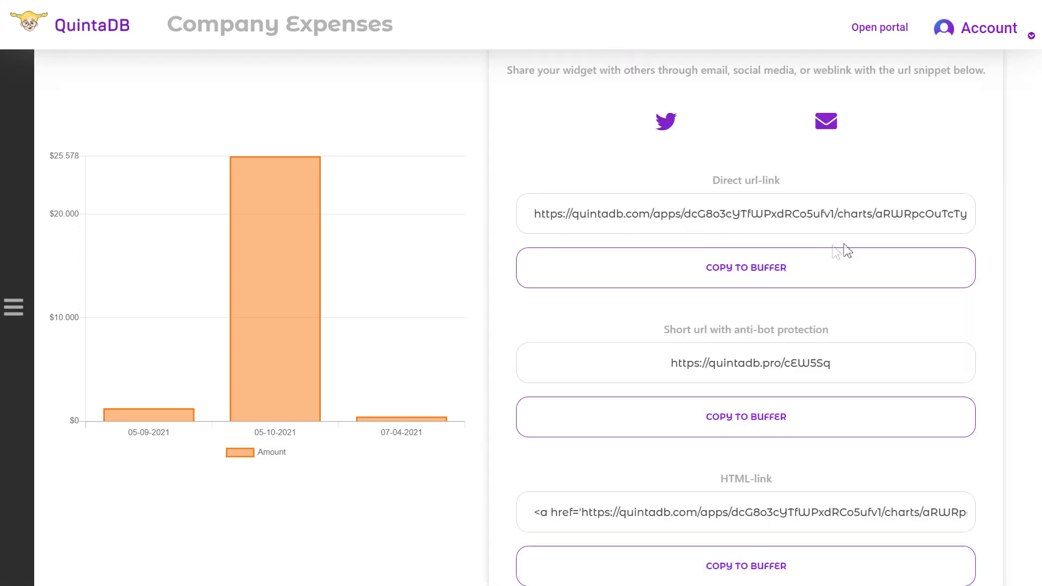
scroll(849, 250, "down", 5)
scroll(853, 188, "down", 5)
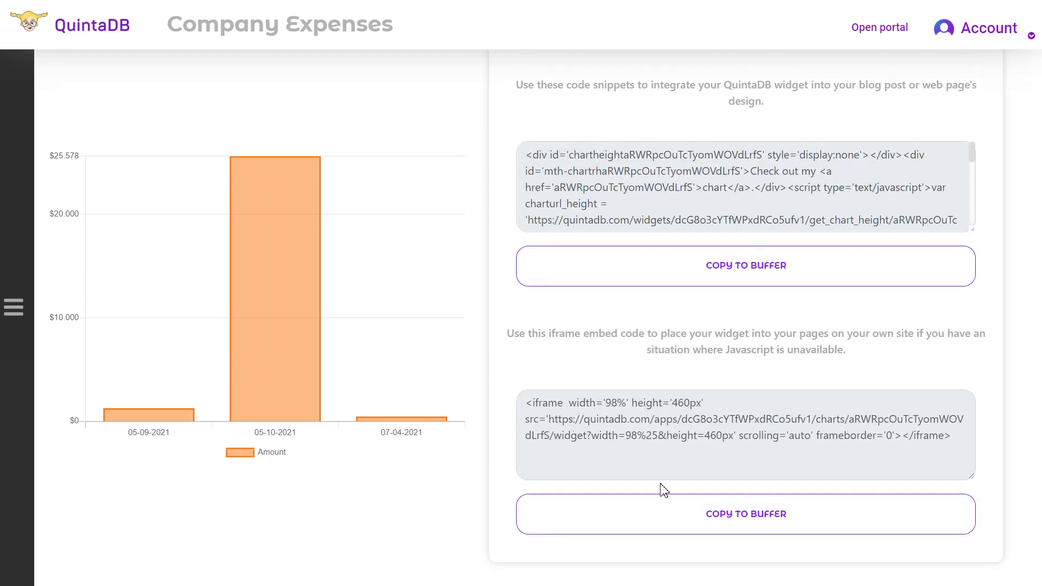
left_click(828, 513)
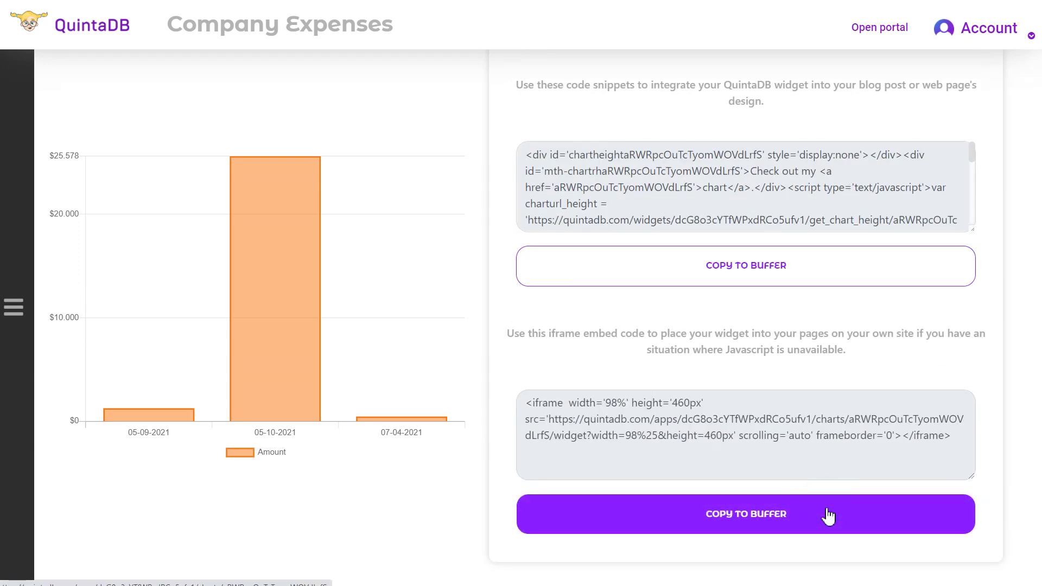
Preview the Expenses chart full size and inspect the amount of each date's bar.
scroll(825, 516, "up", 15)
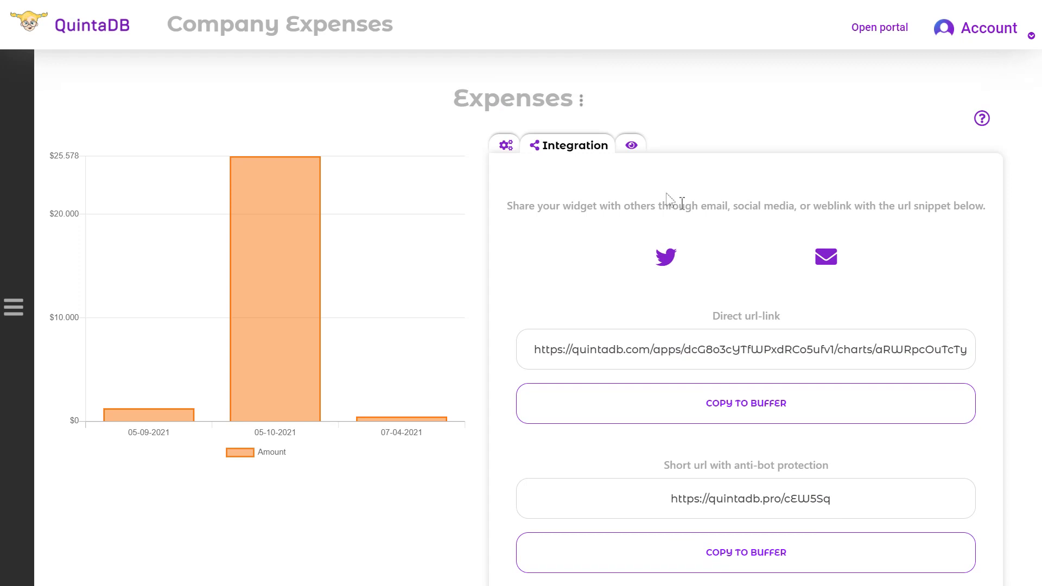
left_click(639, 152)
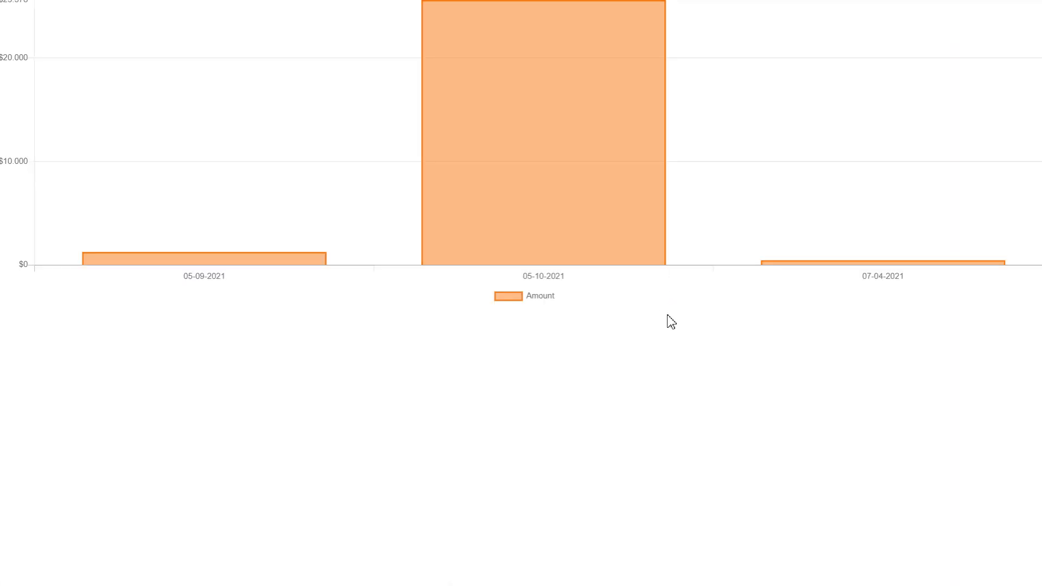
mouse_move(615, 226)
mouse_move(829, 271)
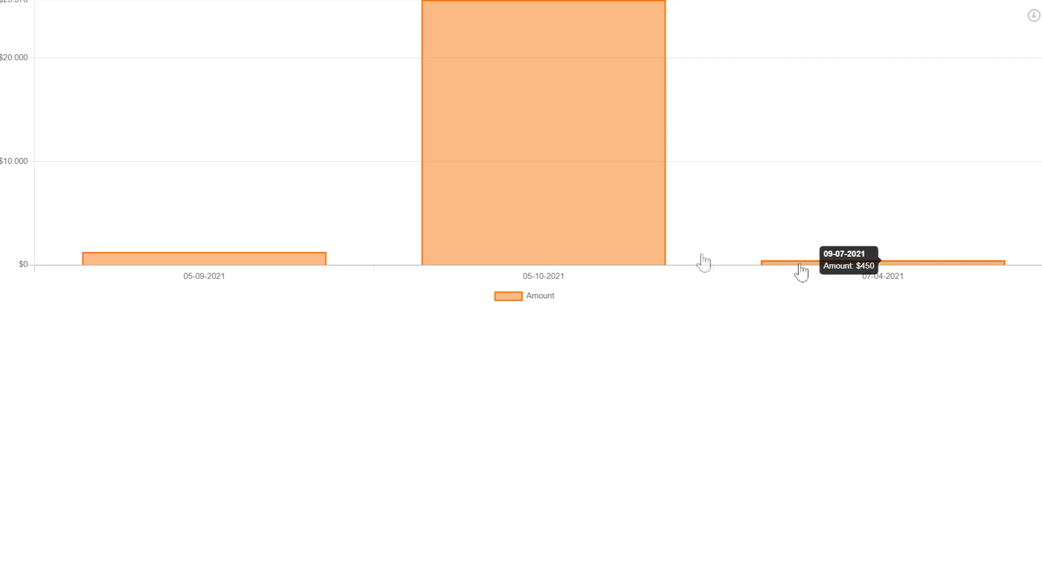
mouse_move(293, 261)
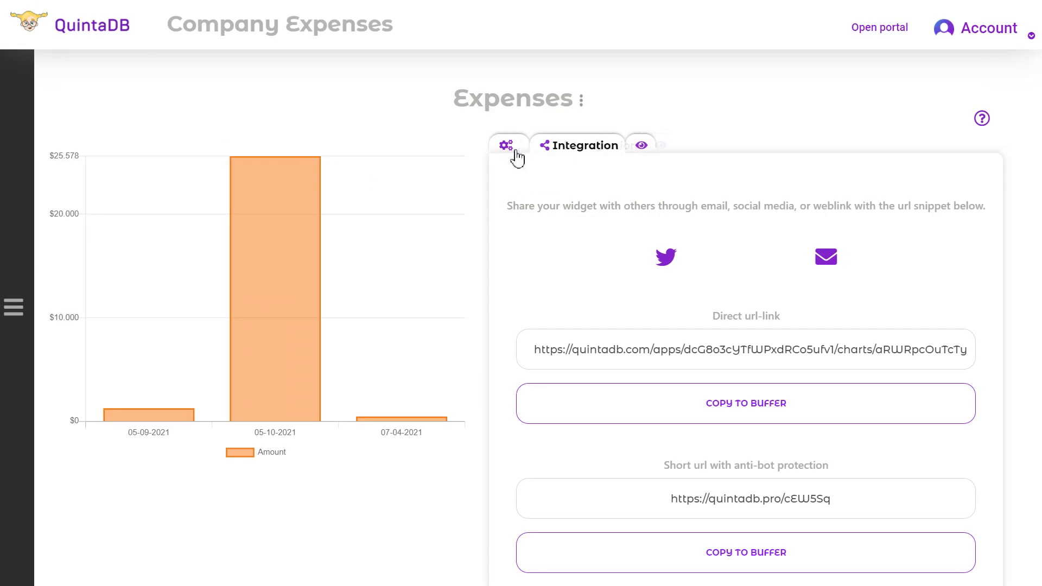
Create a new chart named Income and choose the Lines chart type for it.
left_click(517, 156)
scroll(698, 279, "down", 5)
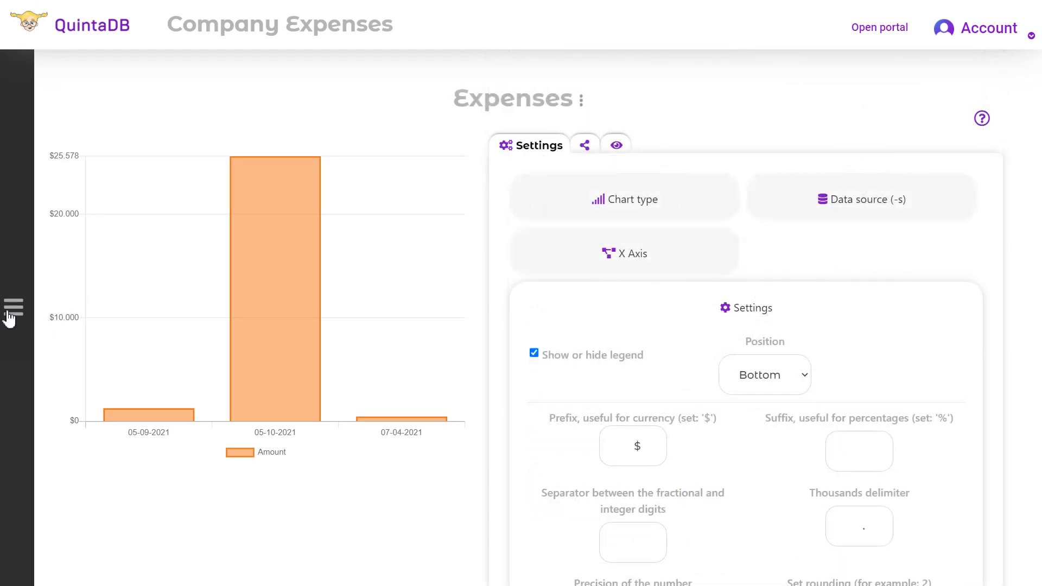
left_click(9, 314)
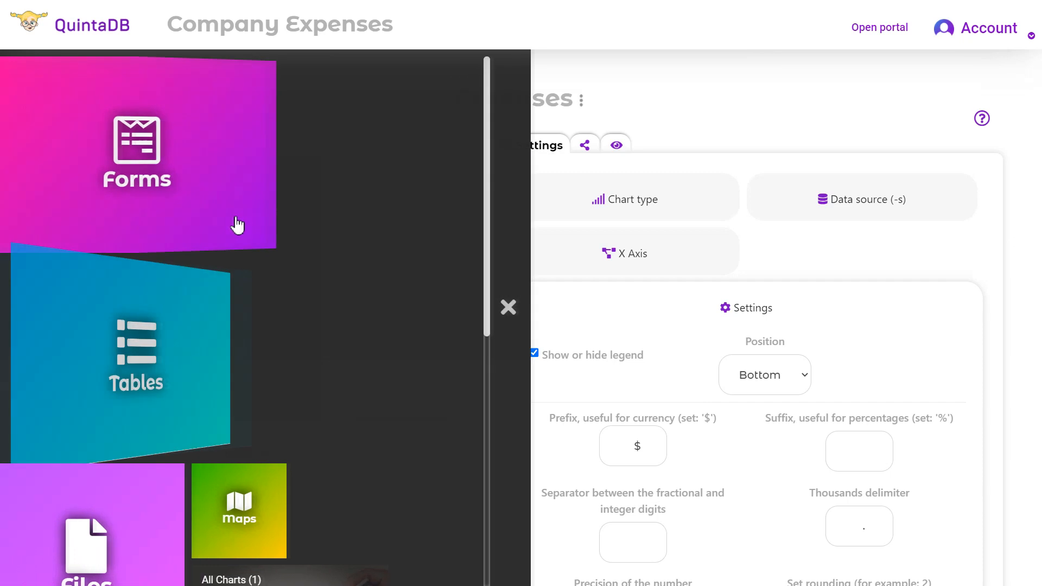
scroll(112, 341, "down", 3)
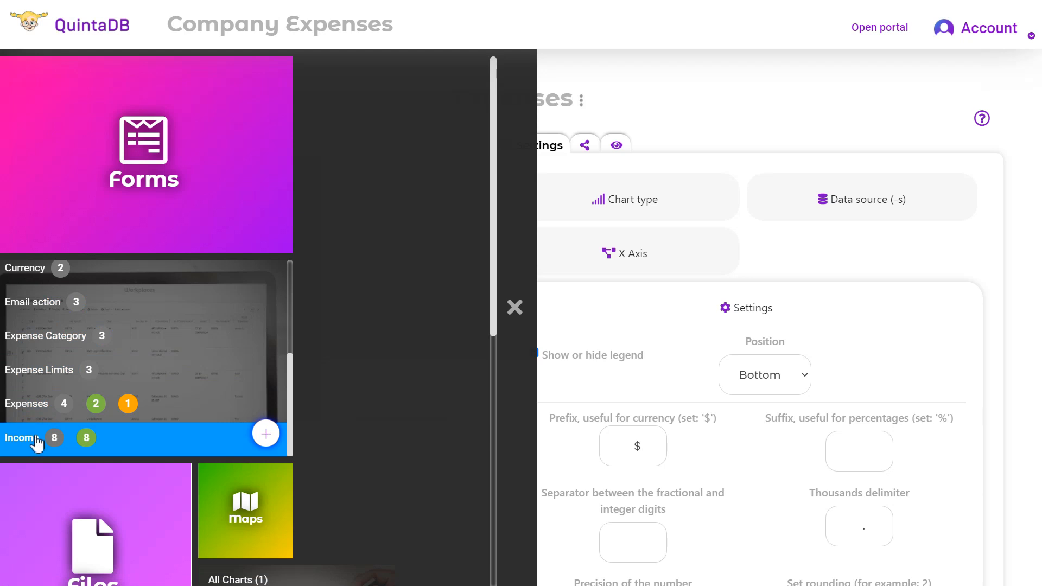
left_click(22, 437)
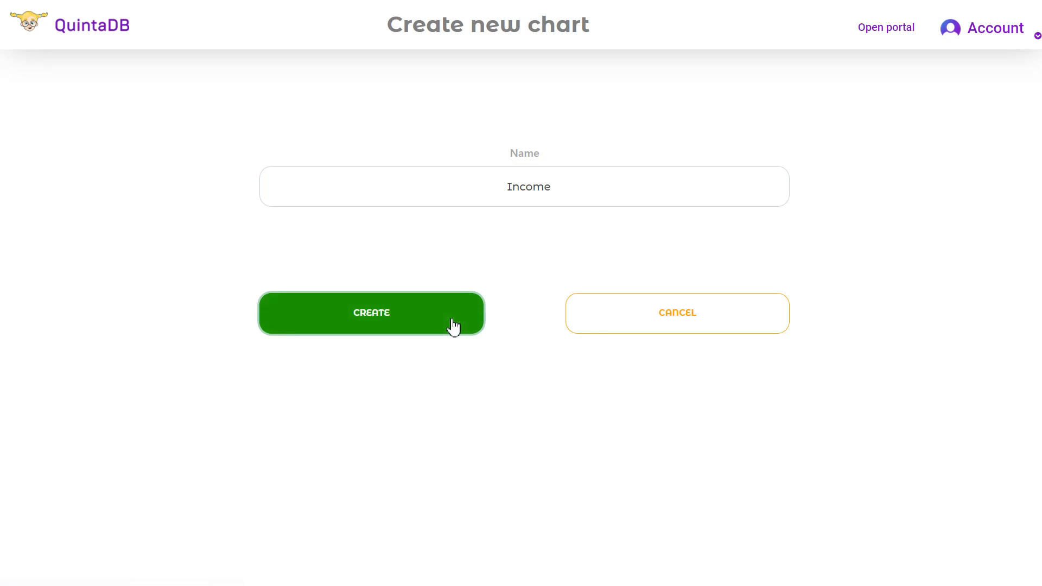
left_click(453, 327)
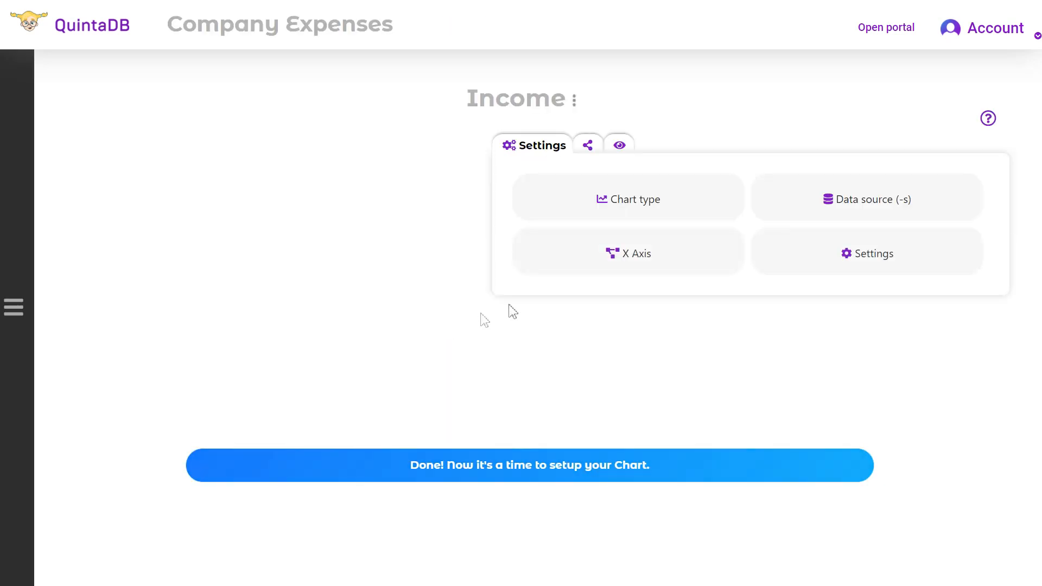
left_click(633, 204)
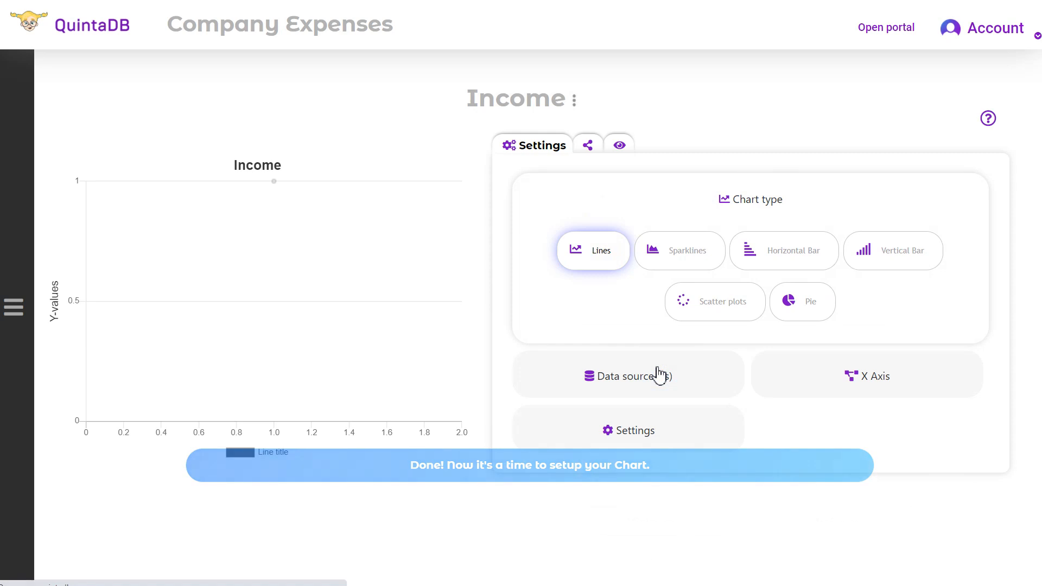
Save a data source for the Income chart using Income and Amount (USD), named Income, with the green color #03c543.
left_click(784, 140)
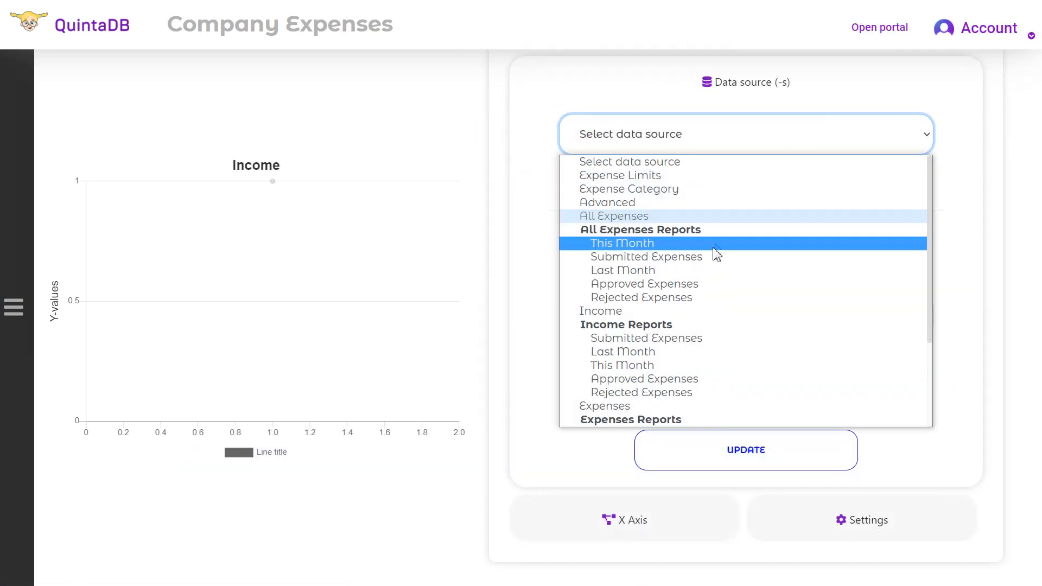
left_click(694, 311)
left_click(650, 306)
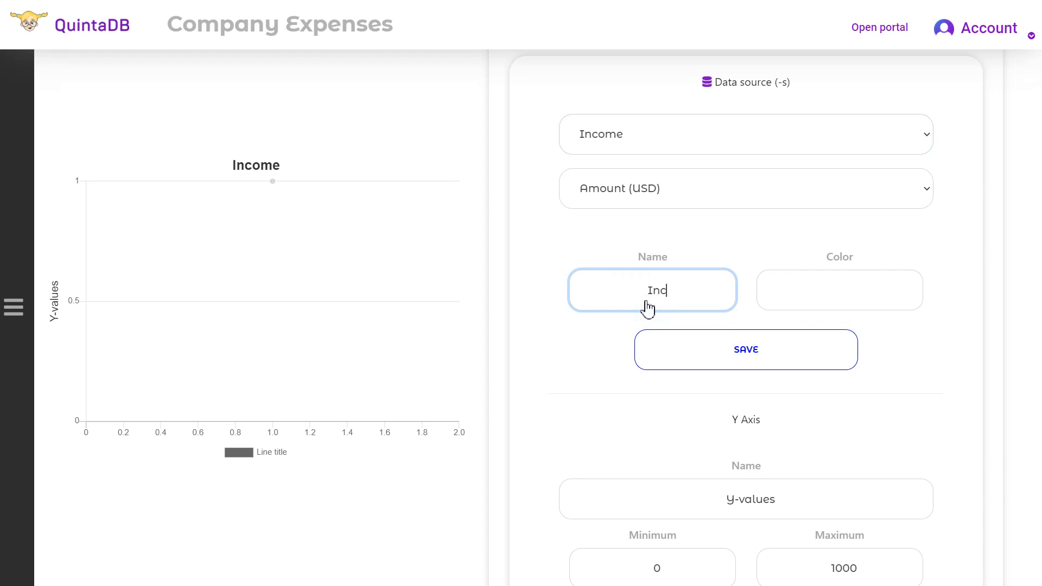
left_click(801, 297)
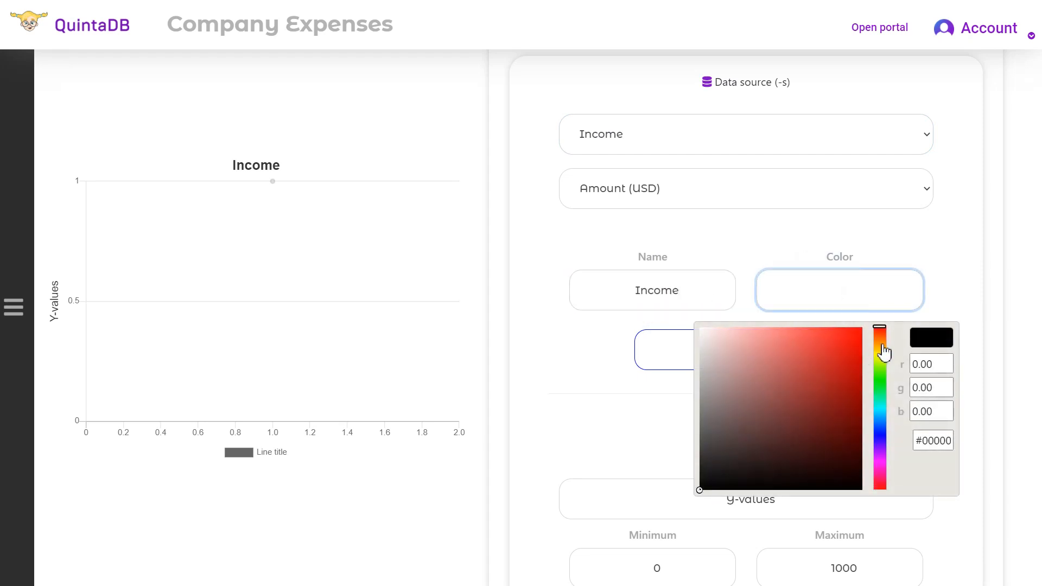
left_click_drag(884, 350, 885, 398)
left_click(860, 365)
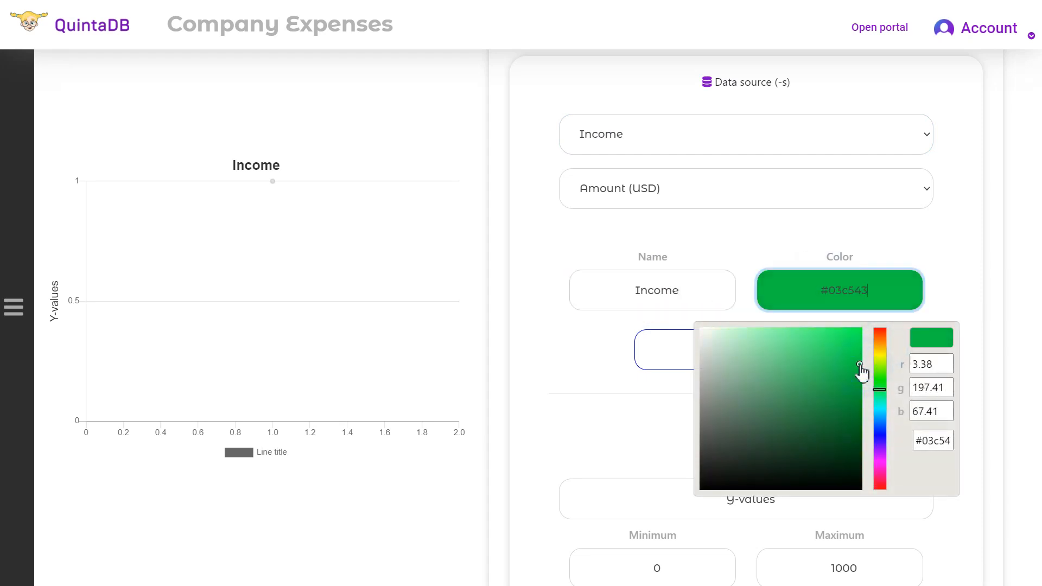
left_click(667, 365)
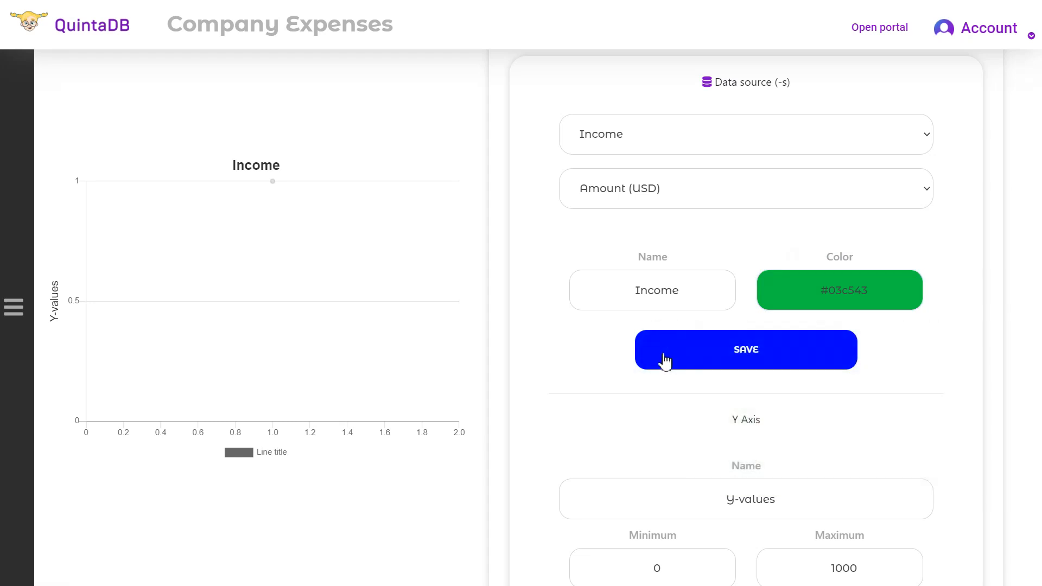
Clear the Income chart's Y-axis name, set its maximum to 20000, and update the axis.
left_click(814, 213)
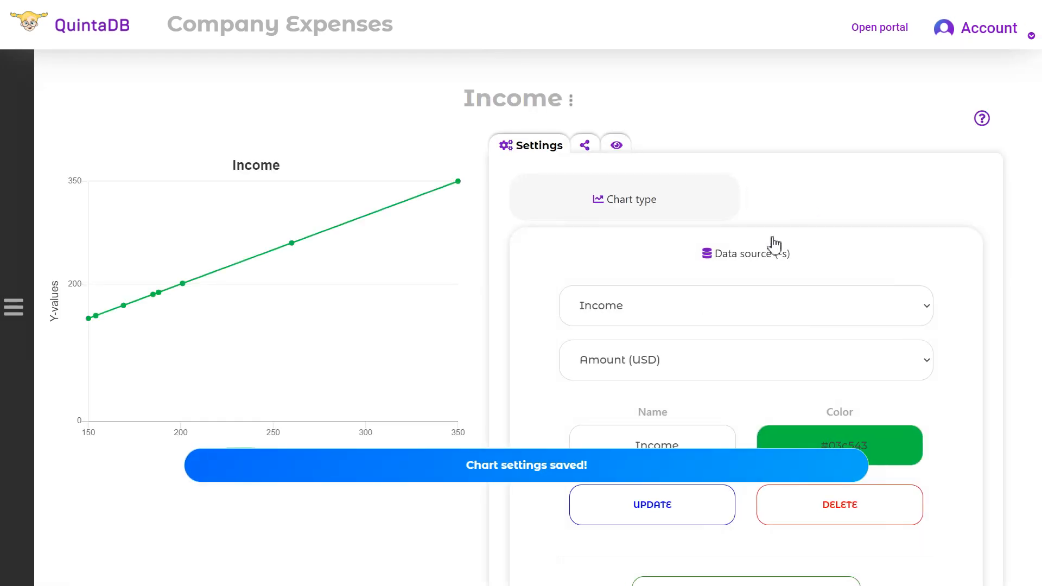
scroll(772, 245, "down", 8)
key("ctrl+a")
key("BackSpace")
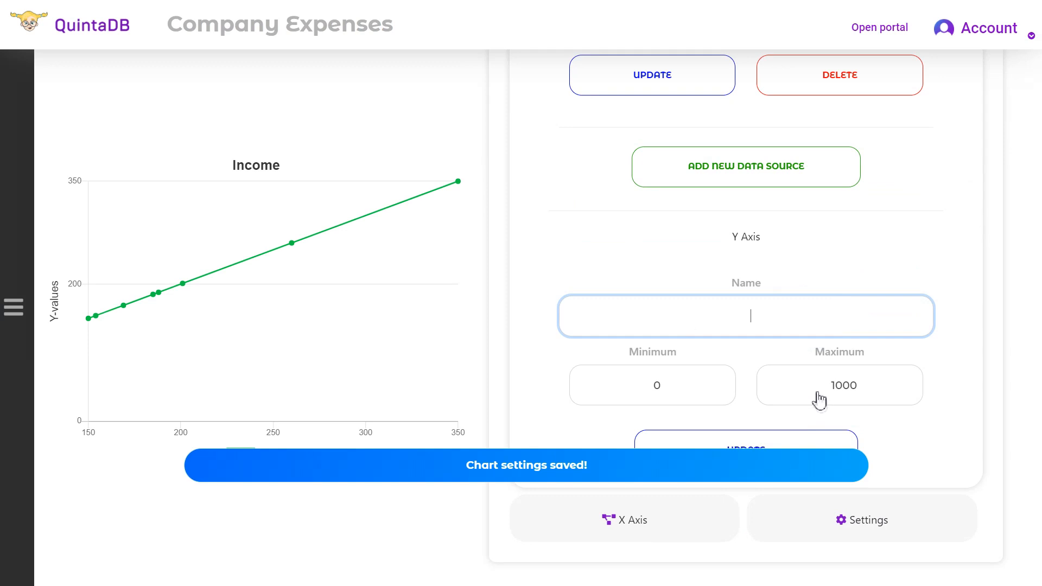
left_click(834, 395)
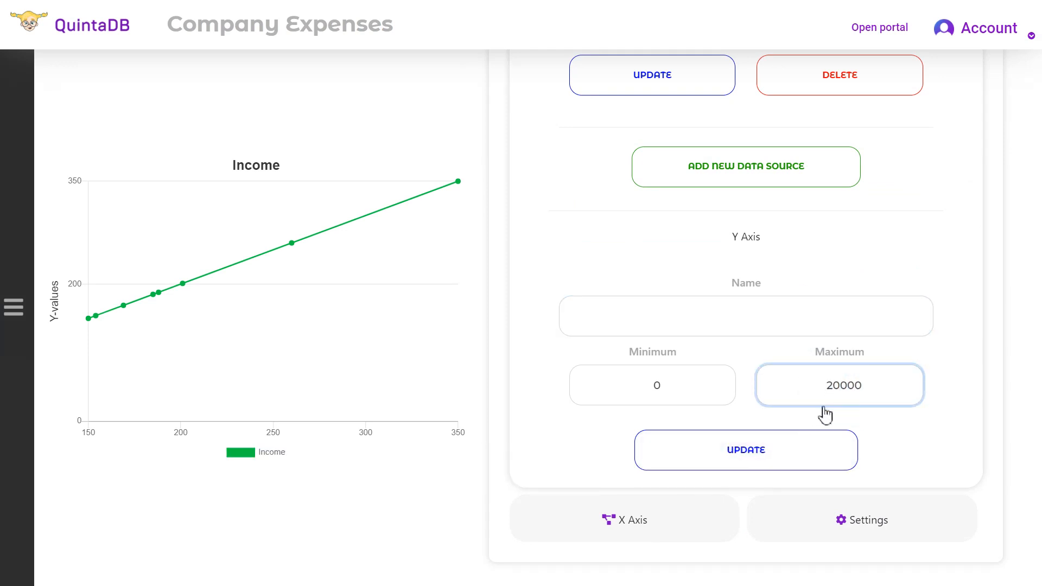
left_click(822, 447)
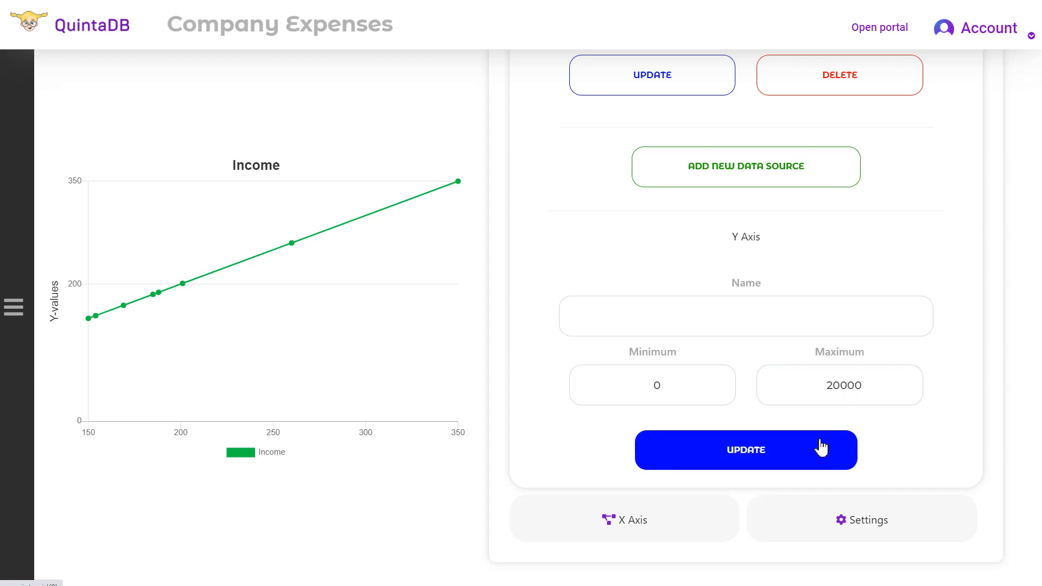
Set the Income chart's X axis to take its values from the Database option, with Income as the data source.
left_click(704, 255)
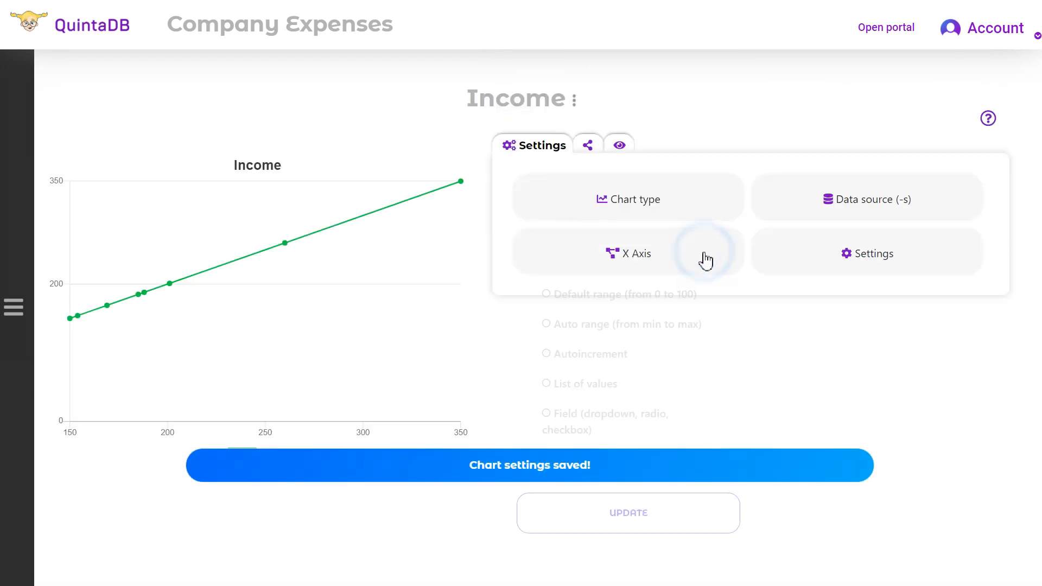
scroll(673, 331, "down", 1)
left_click(595, 399)
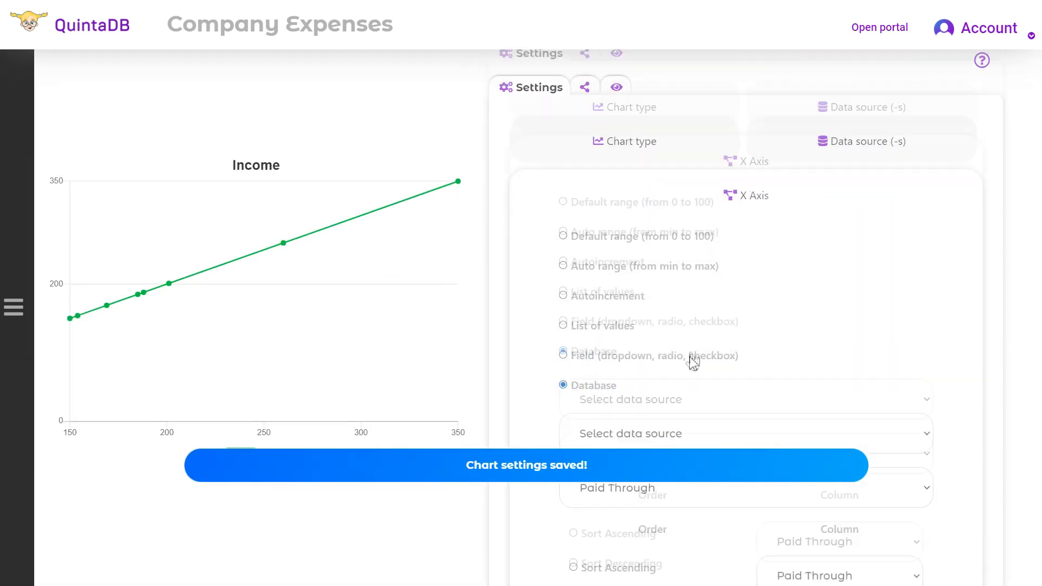
scroll(691, 365, "down", 4)
left_click(683, 231)
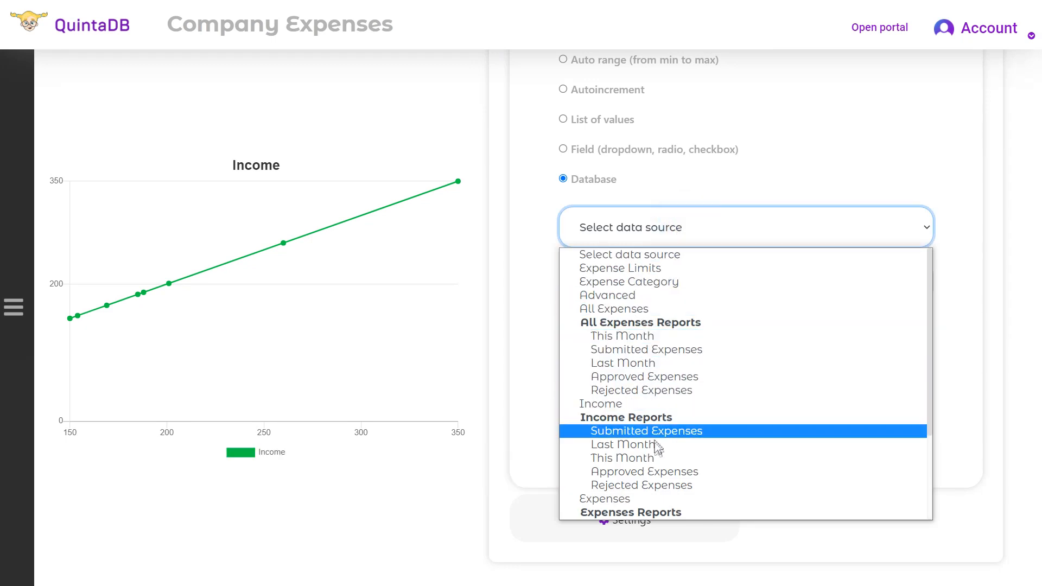
left_click(657, 404)
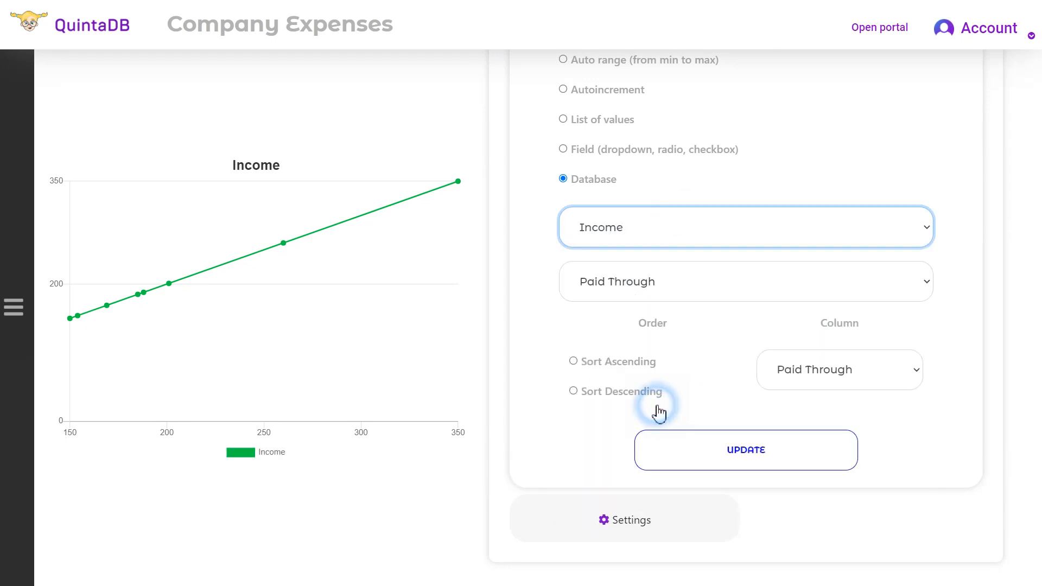
Choose the X-axis field, set the order to Sort Ascending with a sort column, and update the Income chart's X axis.
left_click(687, 285)
left_click(665, 322)
left_click(624, 363)
left_click(819, 368)
left_click(804, 413)
left_click(766, 456)
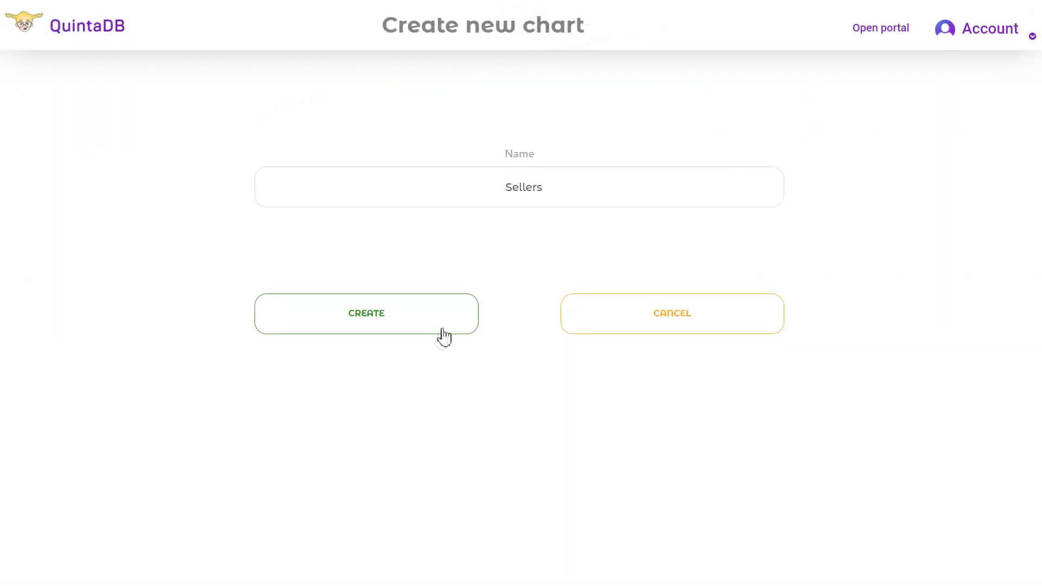
Create the Sellers chart and set its chart type to Pie.
left_click(432, 328)
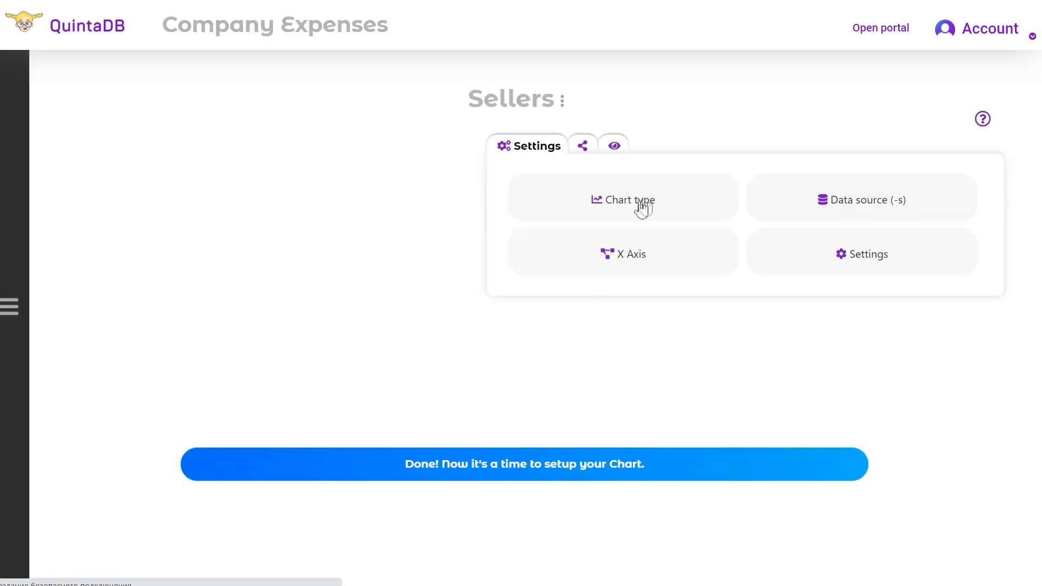
left_click(647, 200)
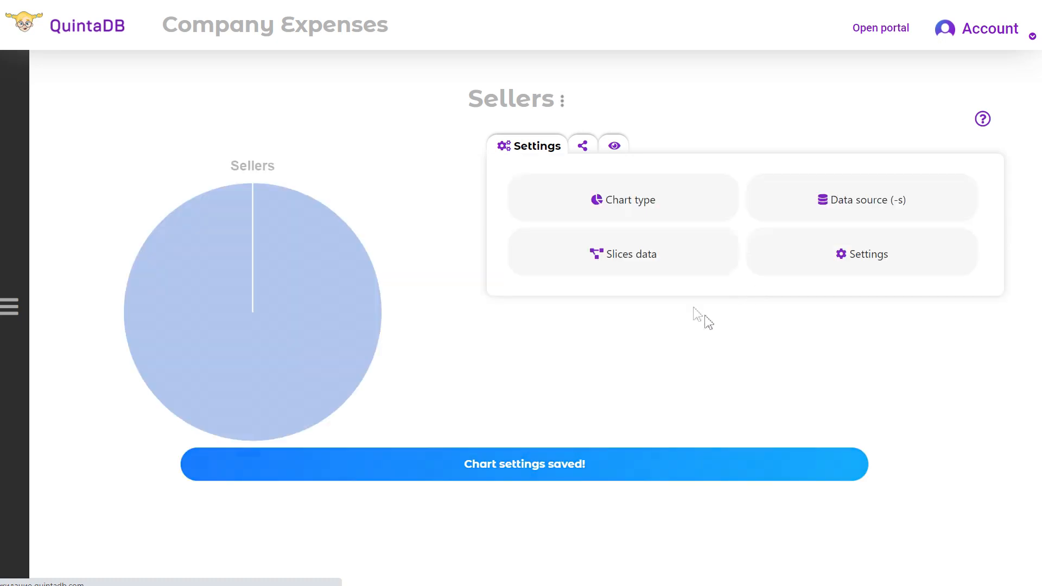
Save a data source for the Sellers chart using Expenses and its Amount (USD) field.
left_click(788, 198)
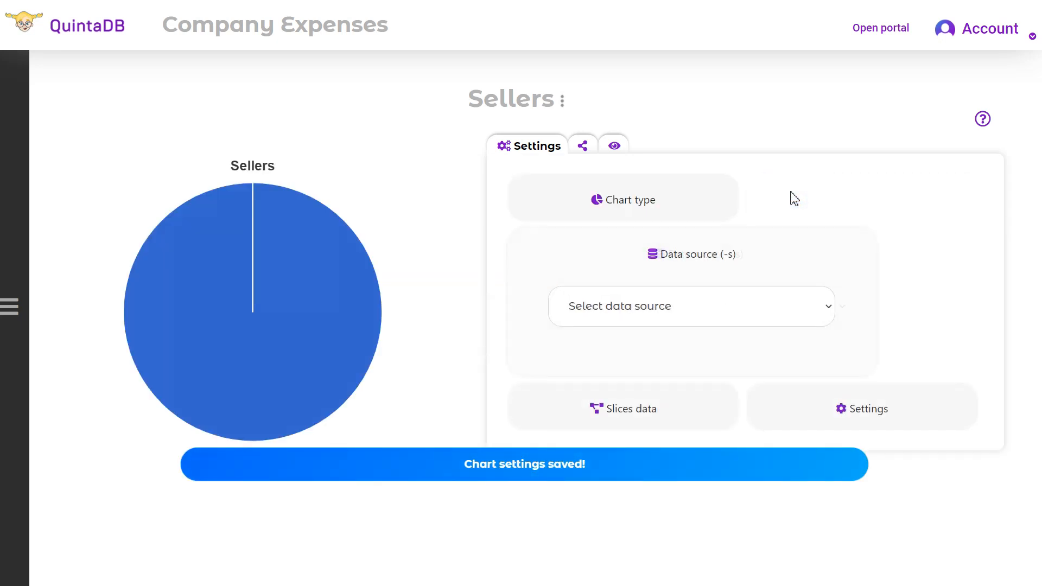
left_click(696, 320)
scroll(643, 473, "down", 3)
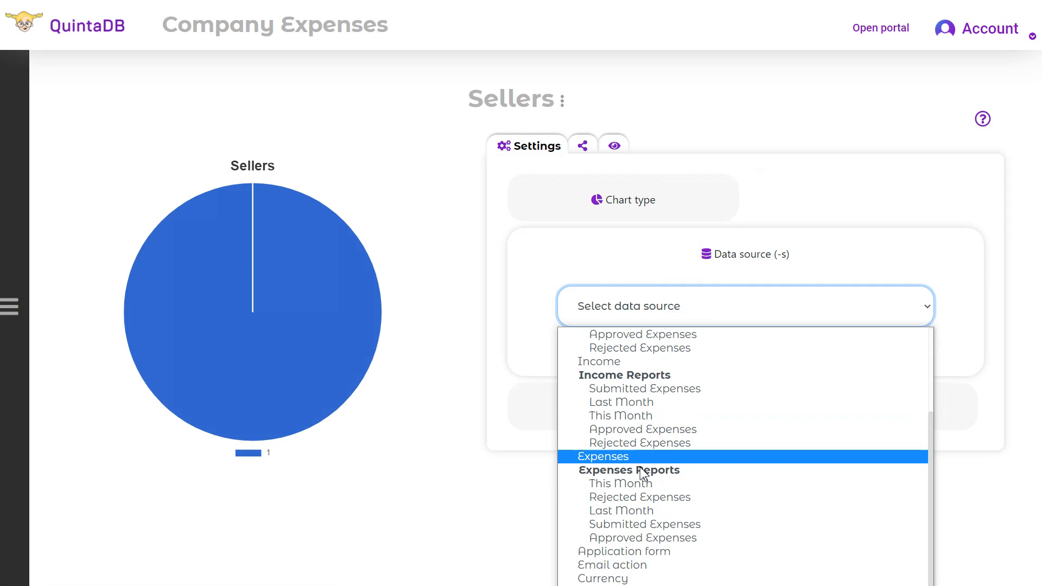
left_click(640, 466)
left_click(661, 361)
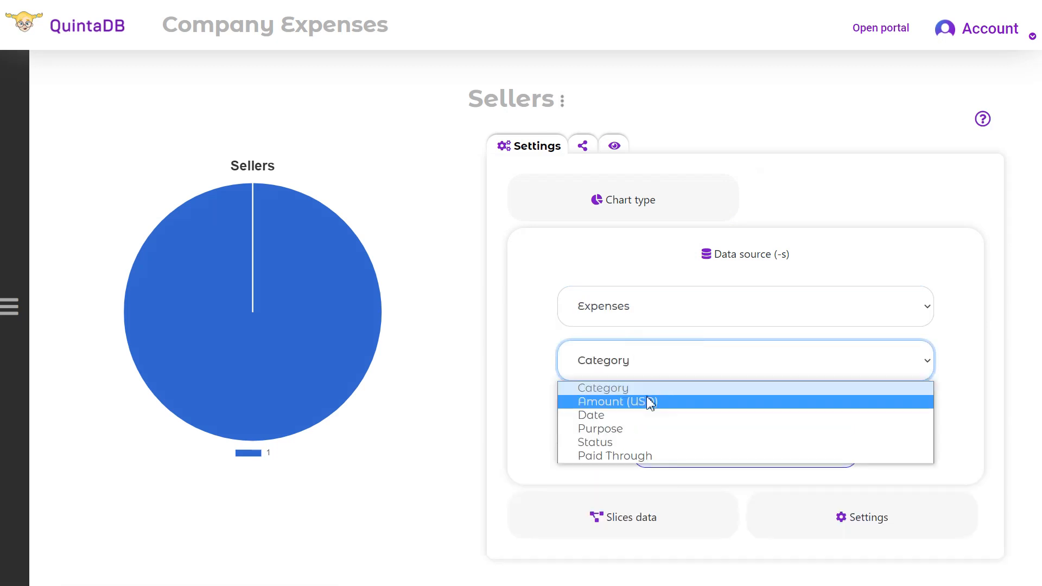
left_click(649, 400)
left_click(714, 451)
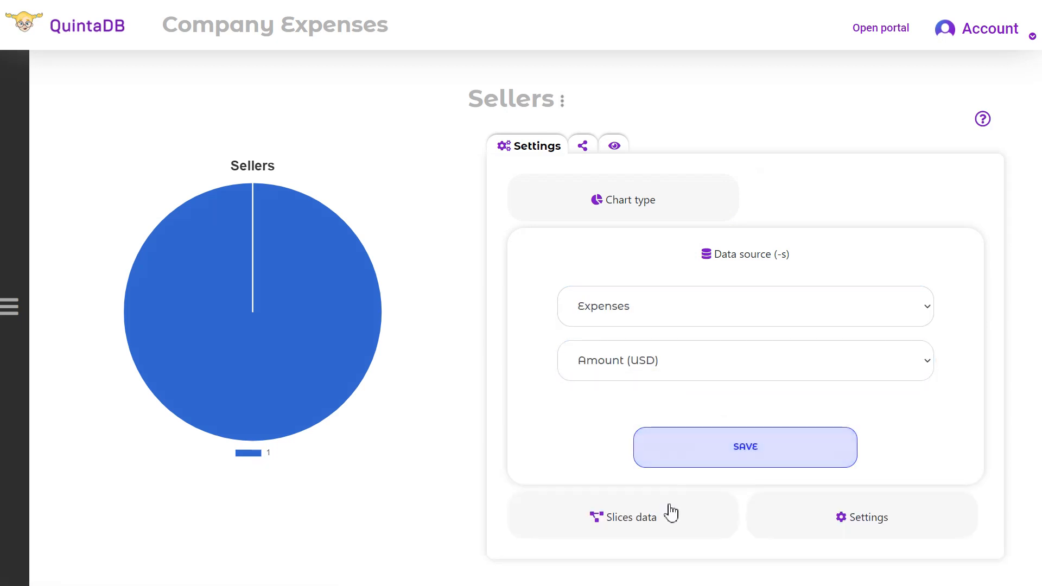
Set the Sellers chart's slices data to the Database option, with Expenses as the data source and Seller as the field.
left_click(666, 256)
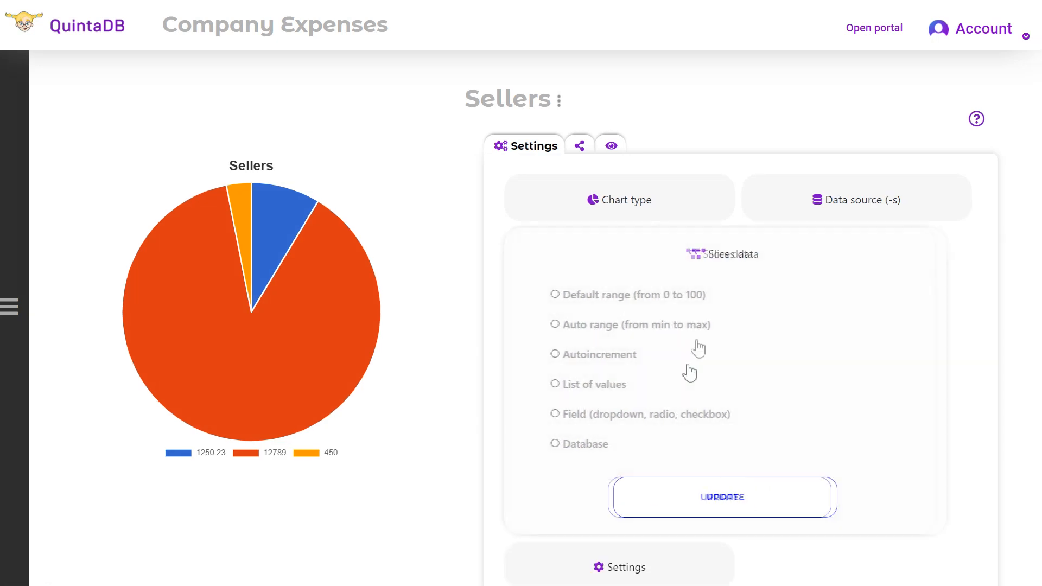
left_click(600, 451)
scroll(683, 439, "down", 5)
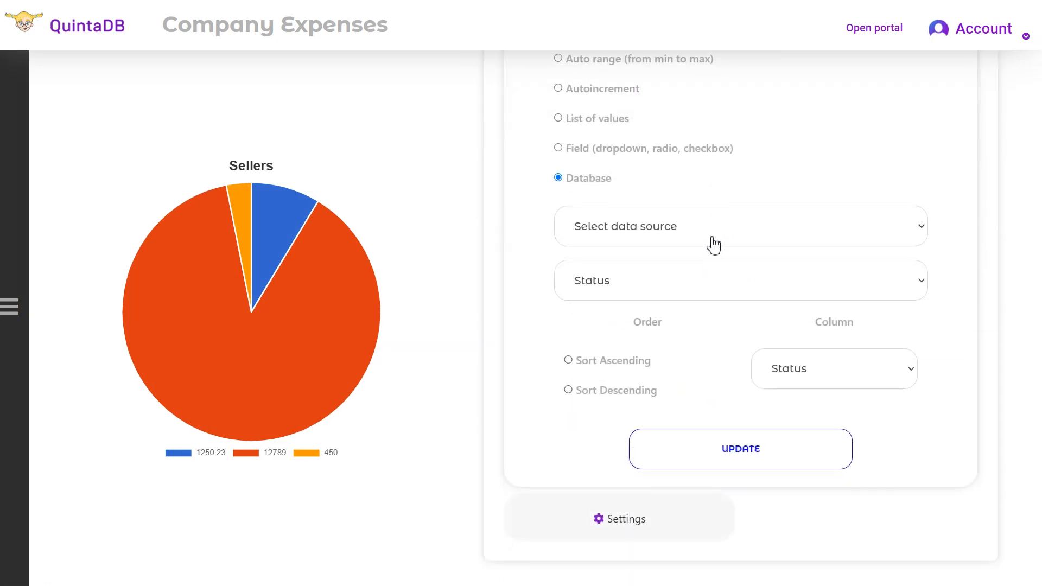
left_click(718, 224)
left_click(635, 497)
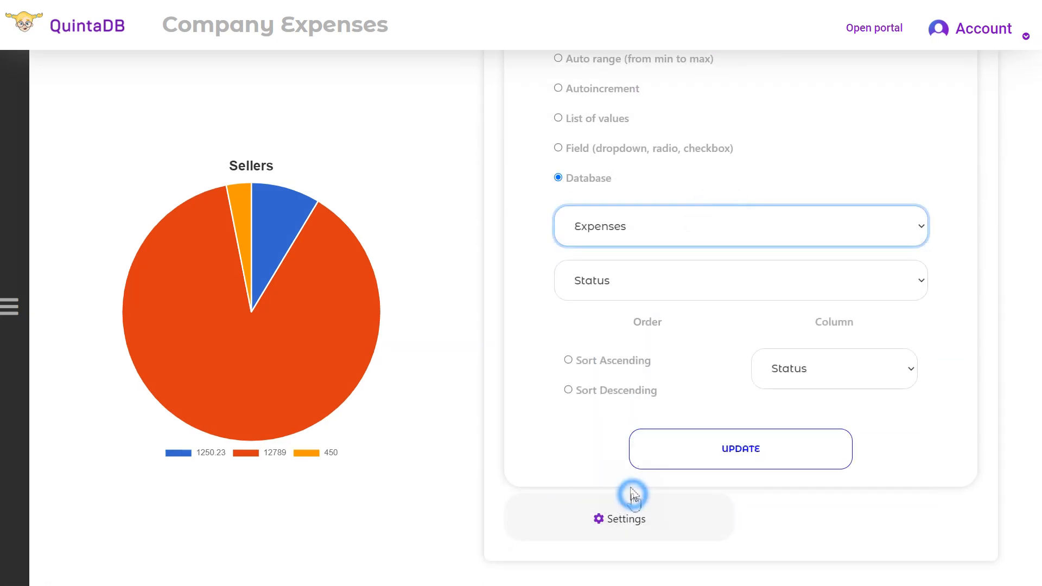
left_click(638, 299)
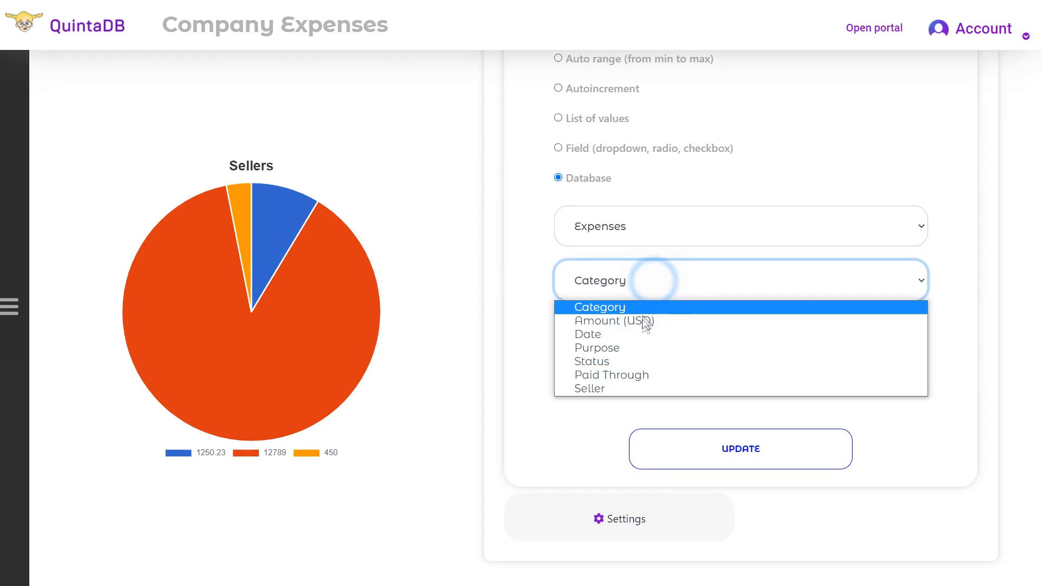
left_click(628, 389)
Set the slices order to Sort Ascending by the Date column and update the slices data.
left_click(618, 360)
left_click(830, 379)
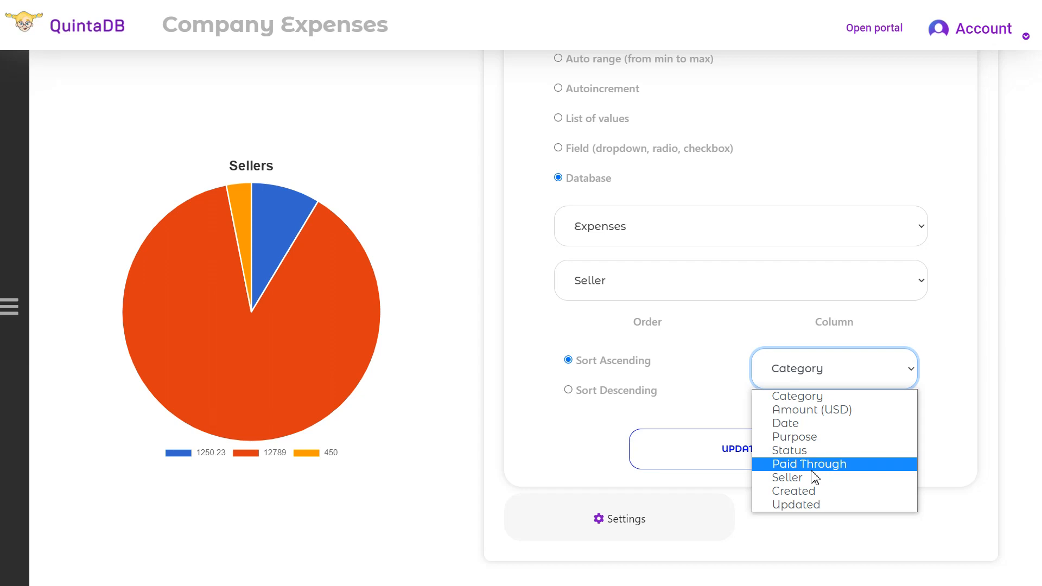
left_click(802, 424)
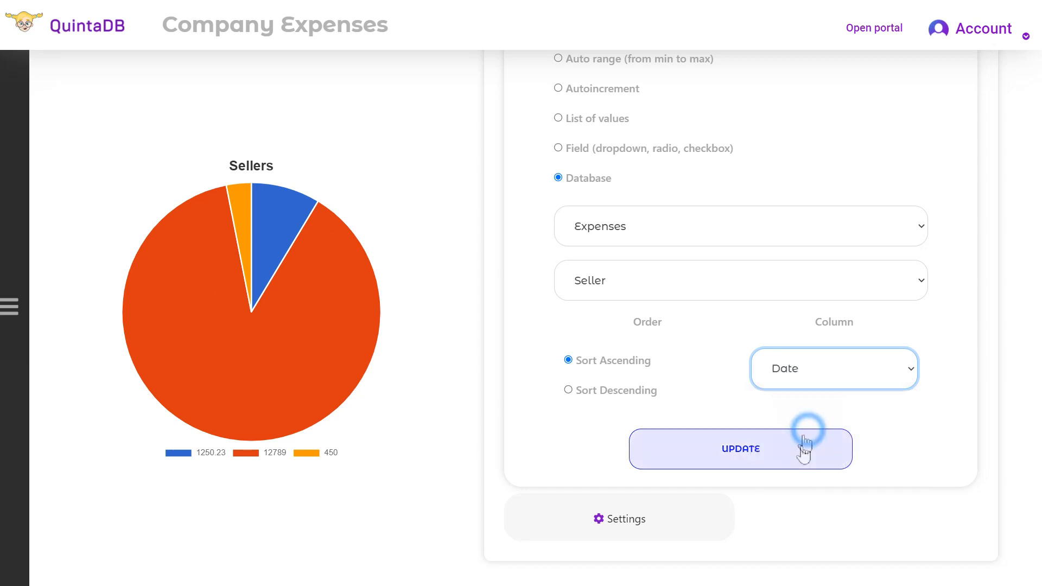
left_click(798, 466)
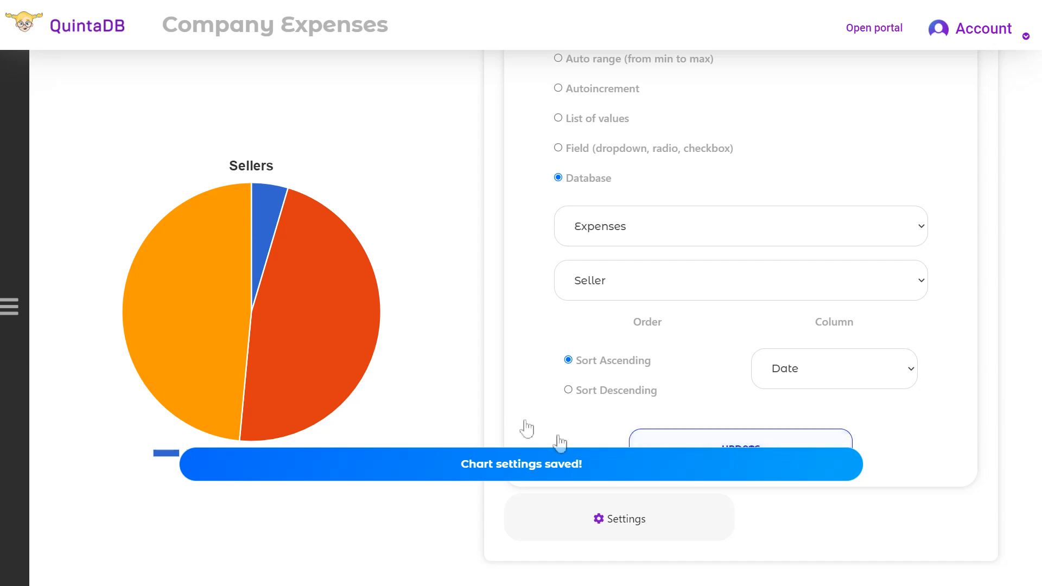
Hide the Sellers chart's legend, turn on the Donut chart option, and update the chart settings.
left_click(676, 539)
scroll(749, 365, "down", 10)
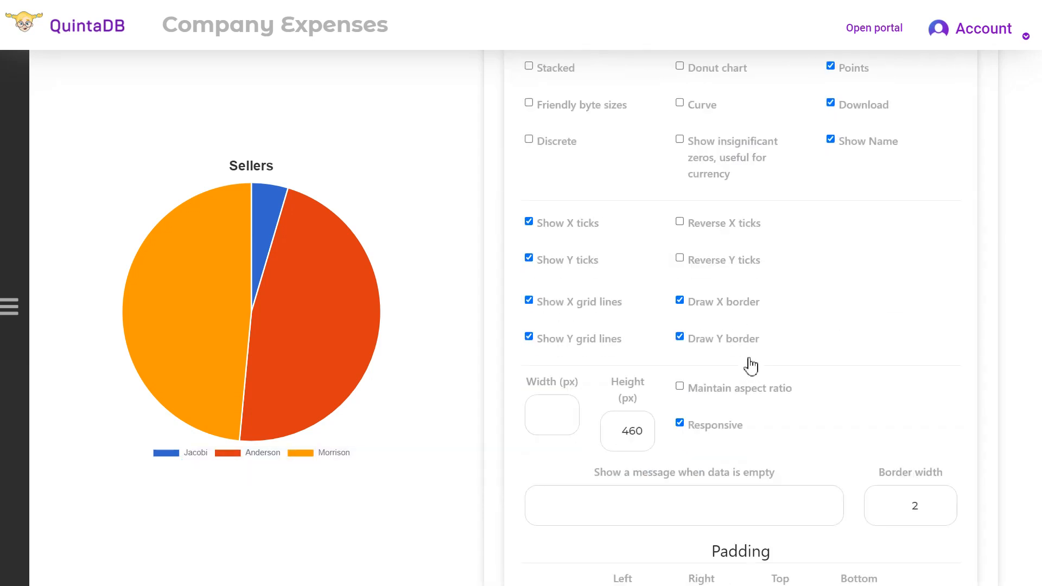
scroll(749, 333, "up", 3)
scroll(703, 280, "up", 5)
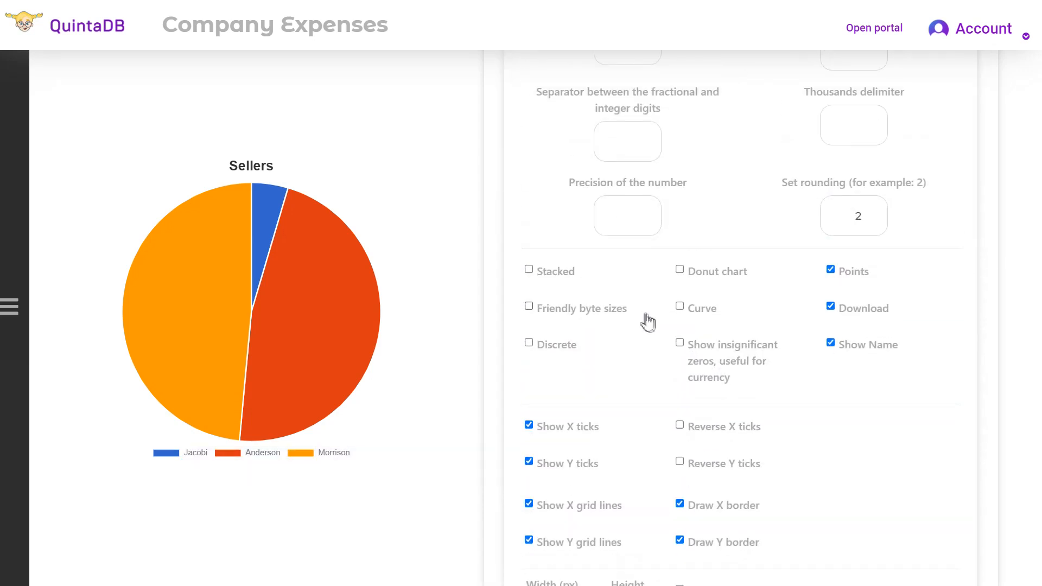
left_click(529, 88)
scroll(597, 206, "down", 5)
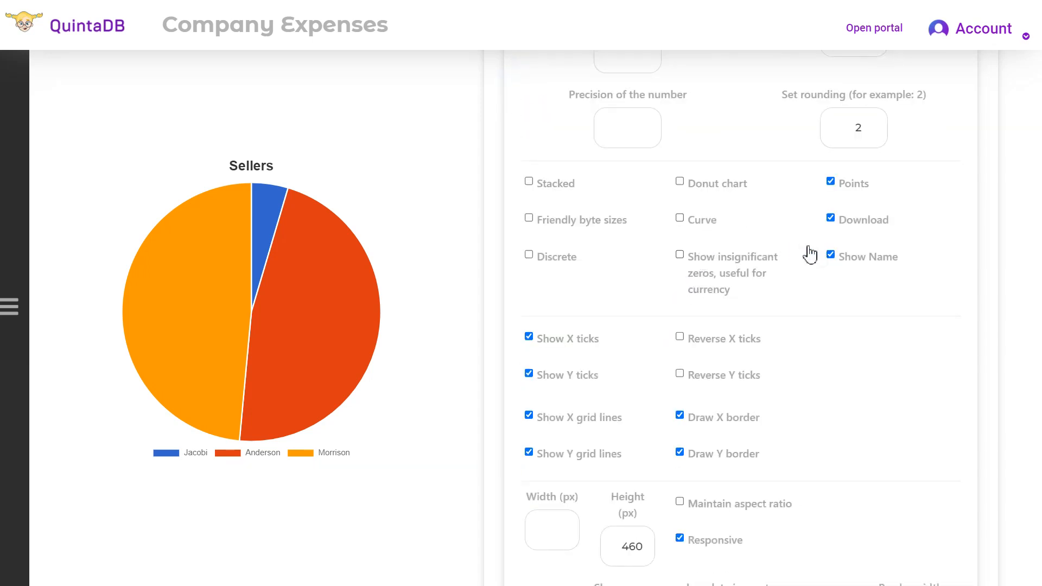
scroll(792, 257, "down", 5)
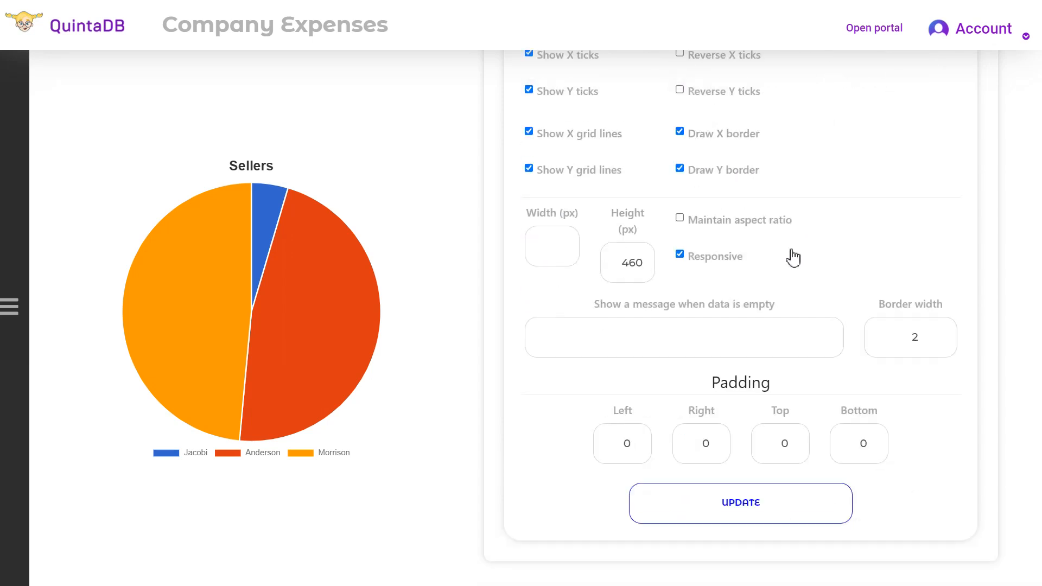
left_click(754, 507)
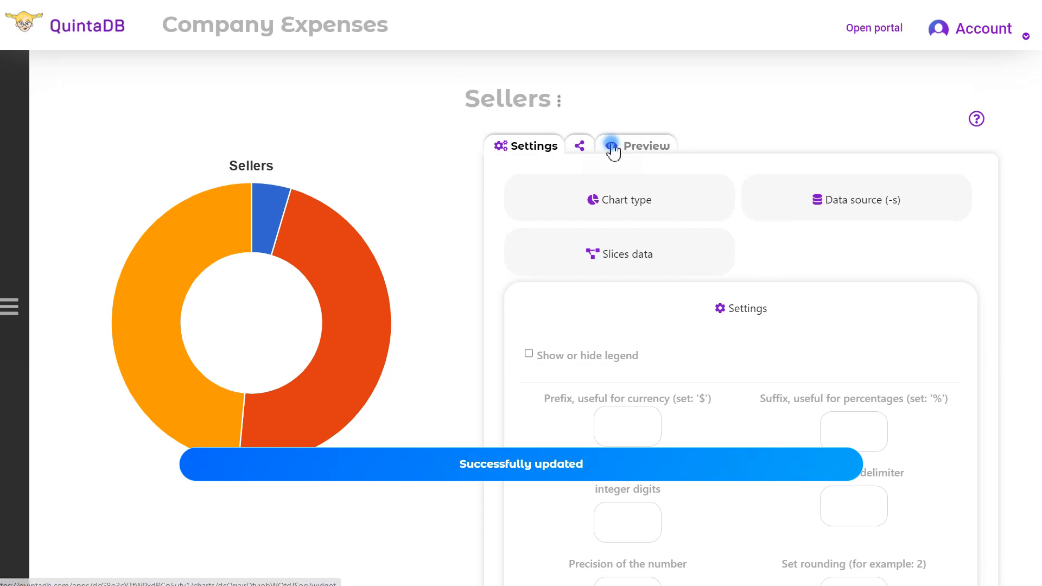
Preview the Sellers chart and inspect the values of its slices.
left_click(610, 144)
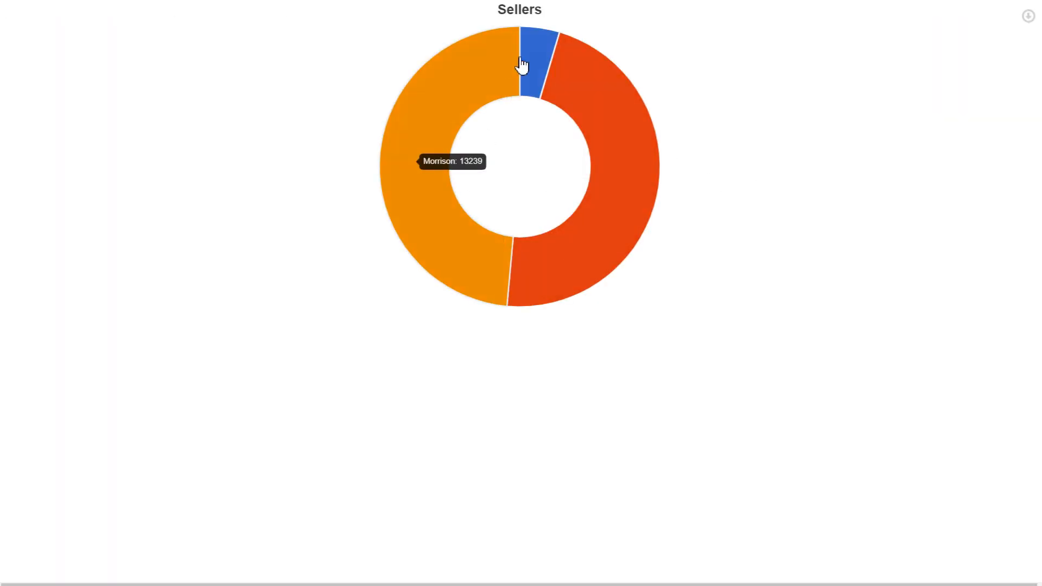
mouse_move(522, 64)
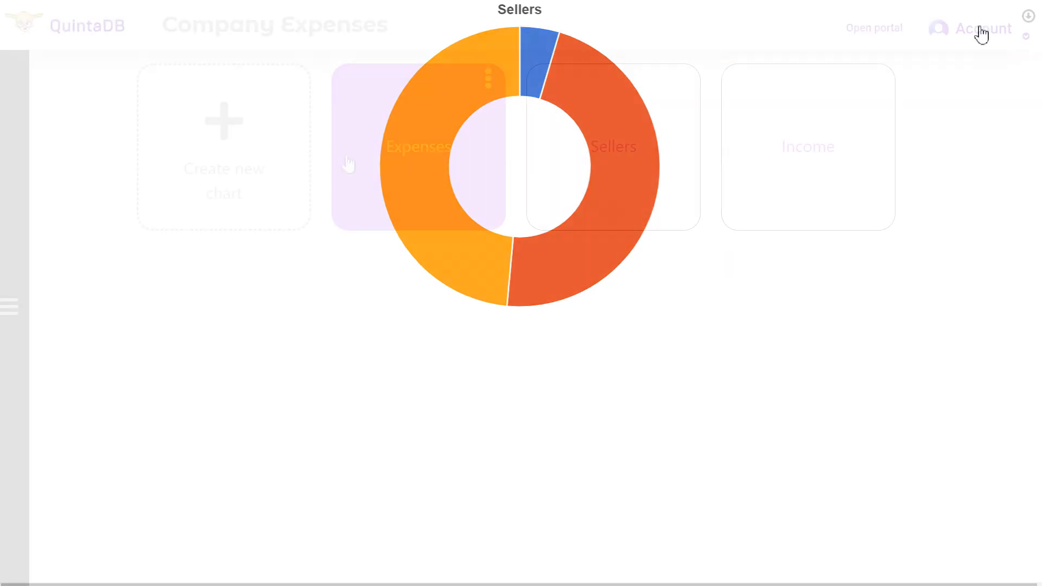
Create a new chart named Balance and set its chart type to Vertical Bar.
left_click(256, 167)
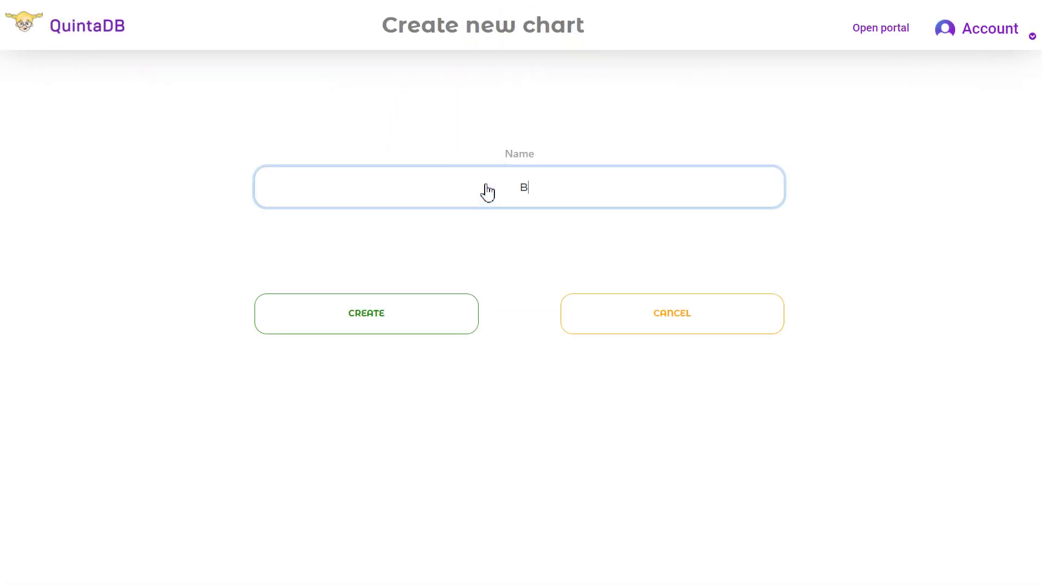
left_click(422, 313)
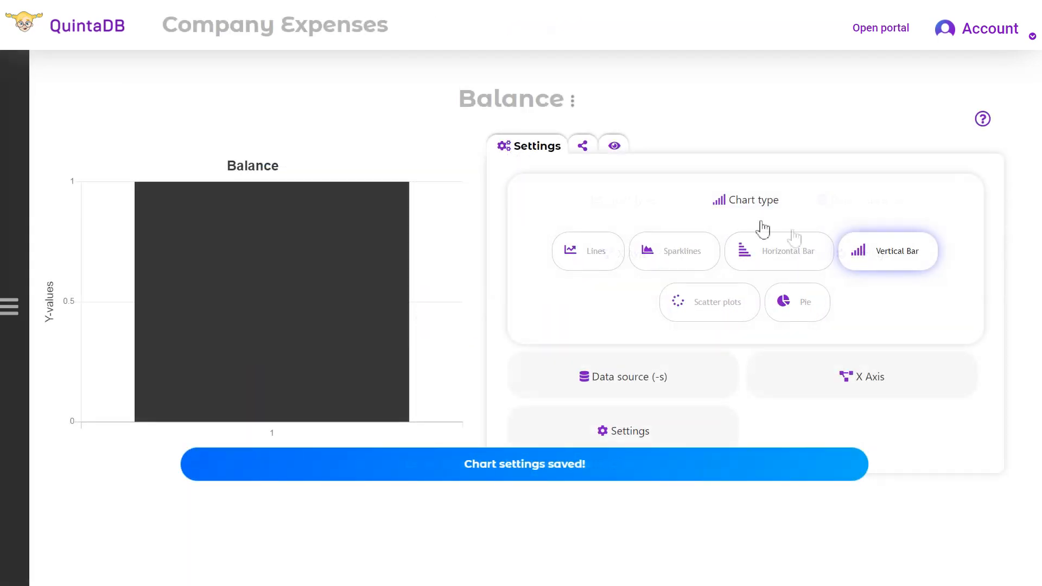
left_click(894, 260)
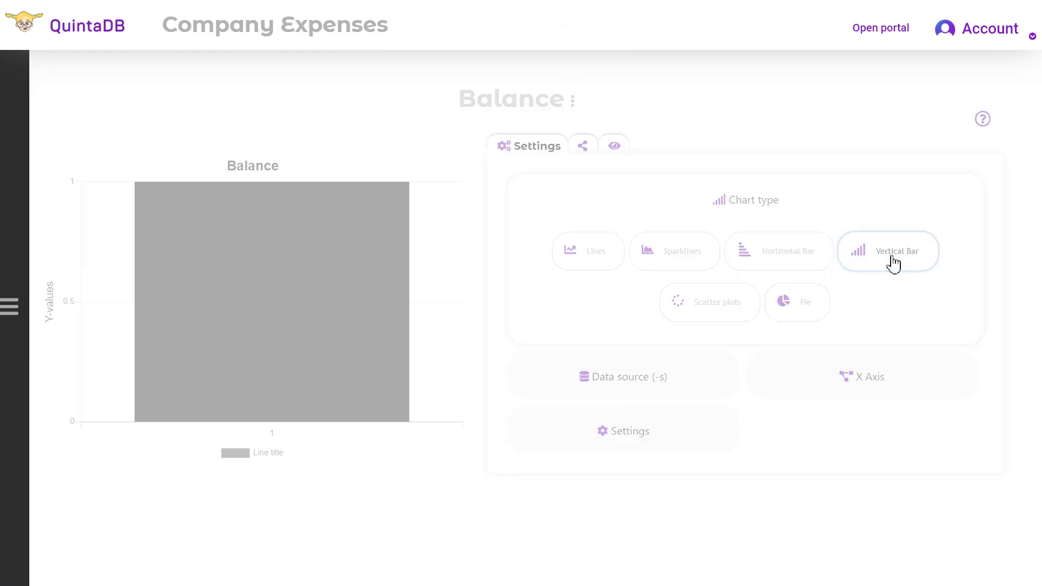
Save a data source for the Balance chart using Balance for the year and Expenses, named Expenses, with the red color #ee1010.
left_click(852, 206)
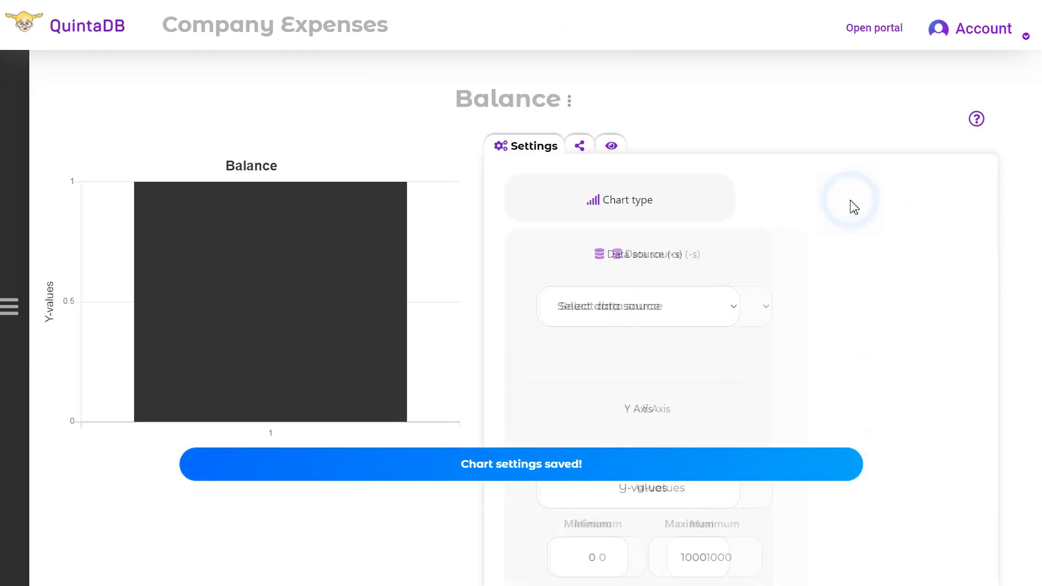
left_click(710, 316)
scroll(655, 439, "down", 3)
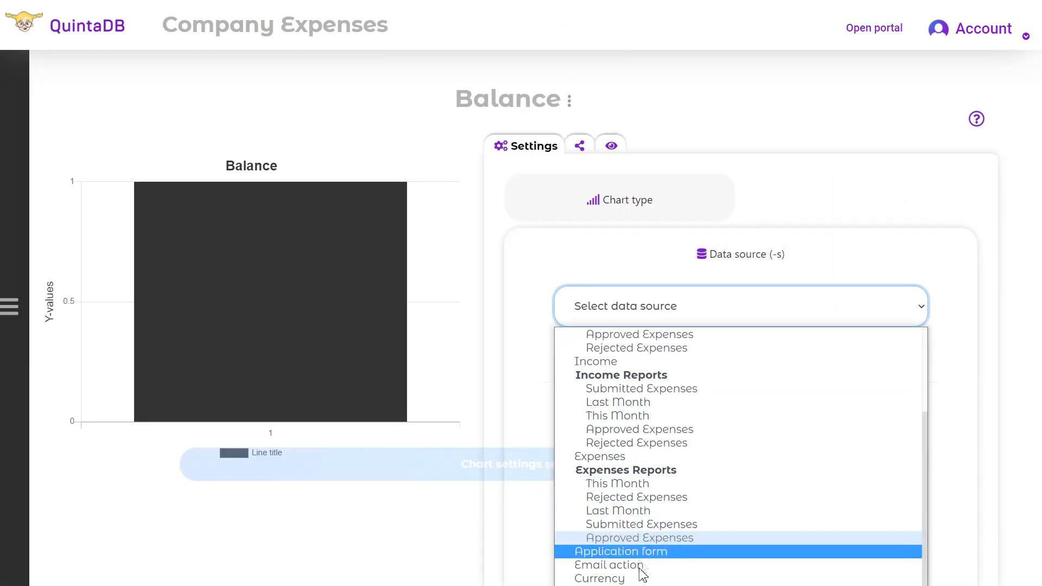
left_click(637, 585)
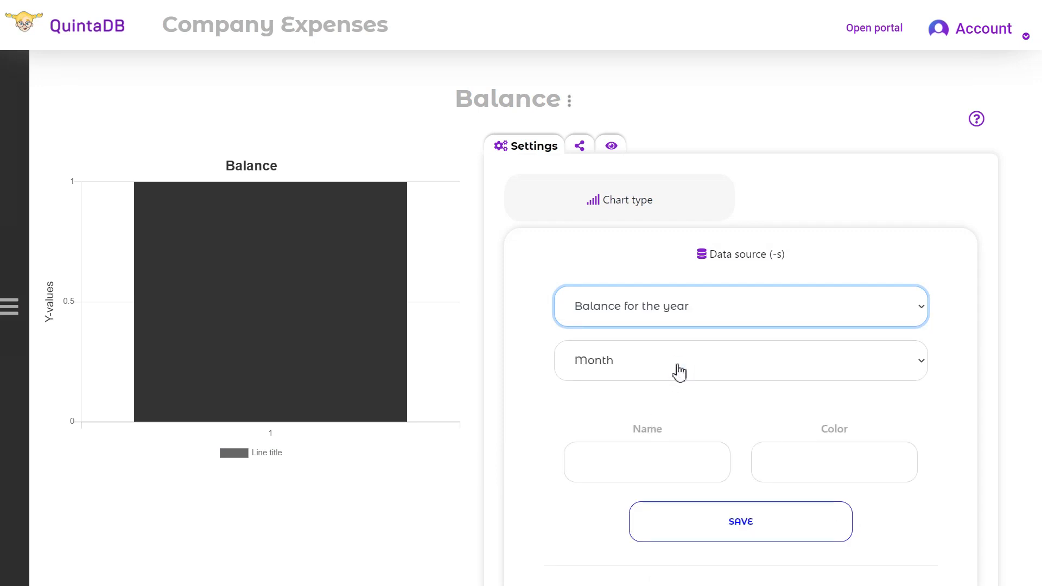
left_click(680, 373)
left_click(662, 402)
left_click(641, 464)
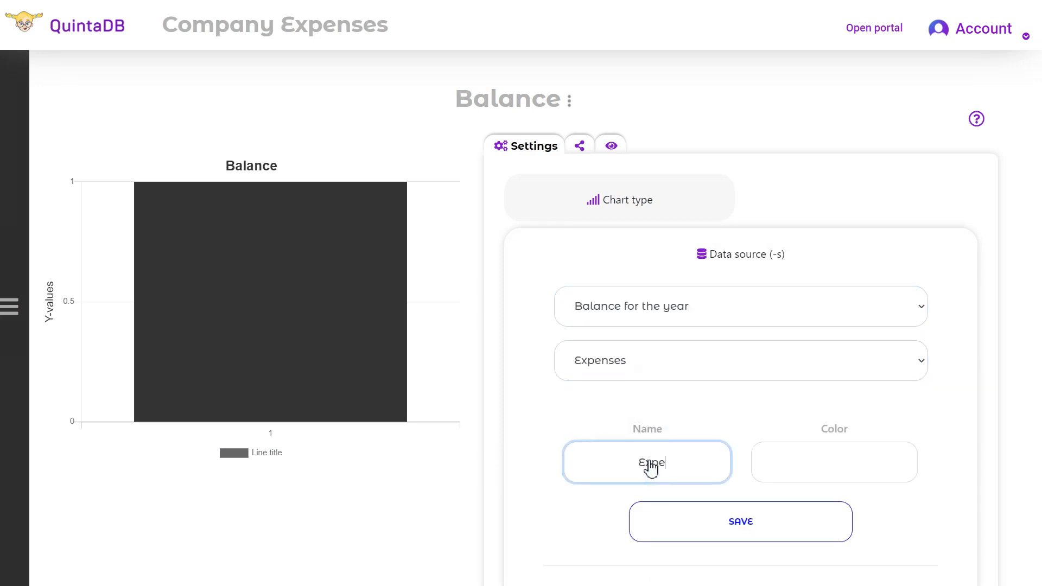
left_click(837, 468)
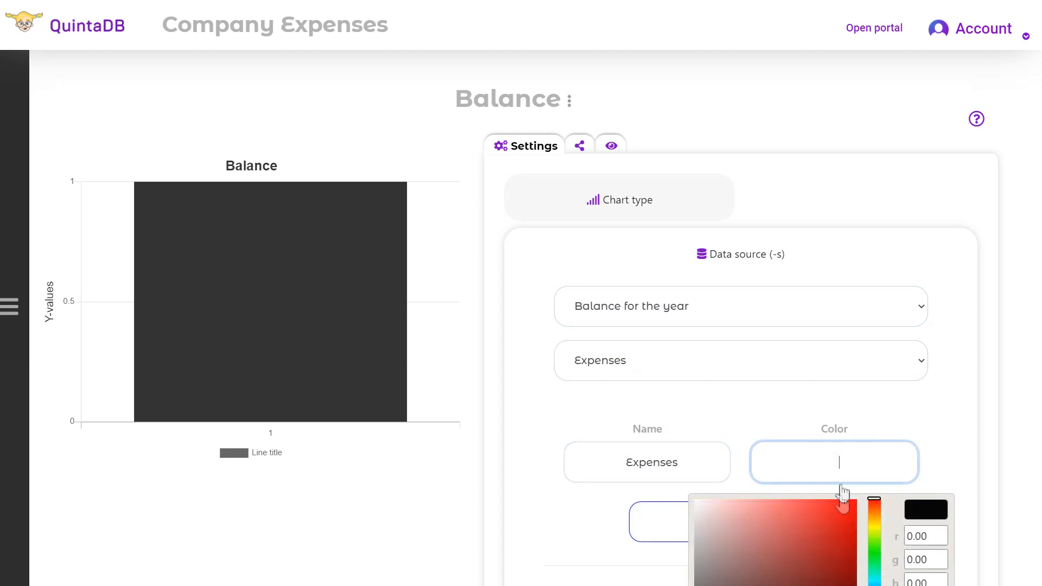
left_click(845, 511)
left_click(667, 528)
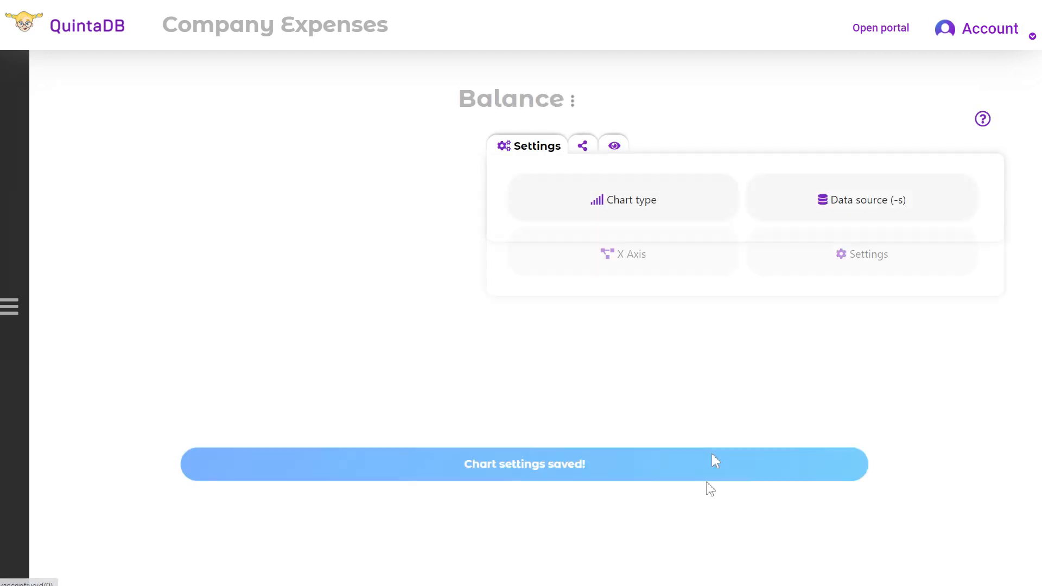
Add a second data source to the Balance chart and choose Balance for the year as its source.
left_click(817, 203)
scroll(814, 255, "down", 8)
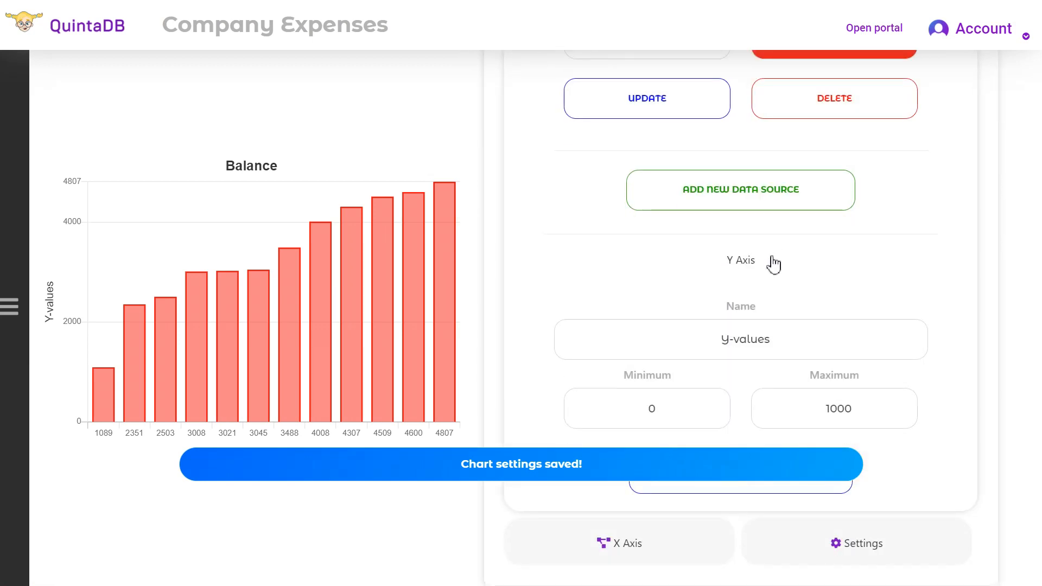
left_click(749, 196)
left_click(744, 225)
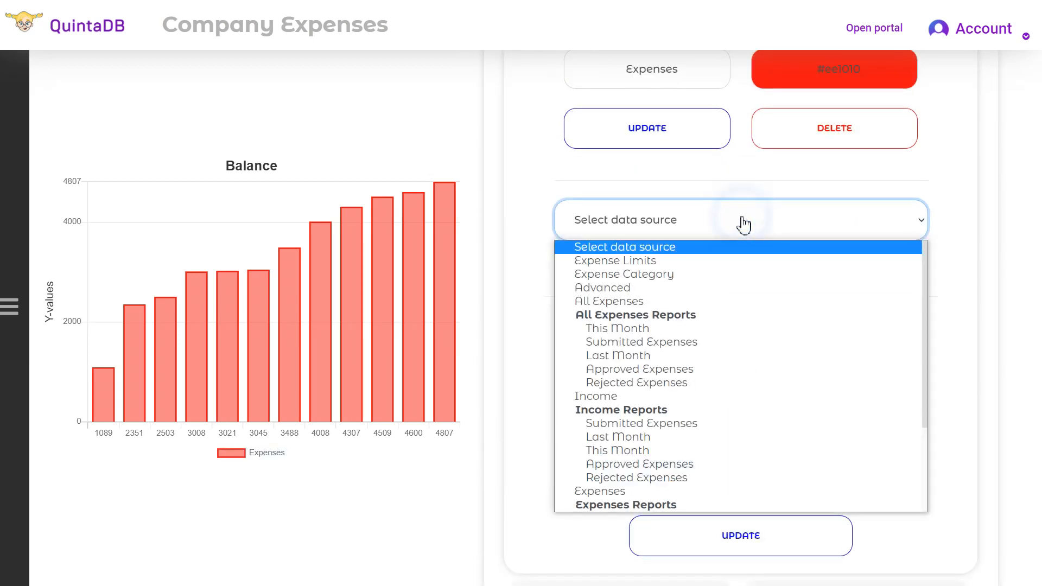
scroll(608, 449, "down", 3)
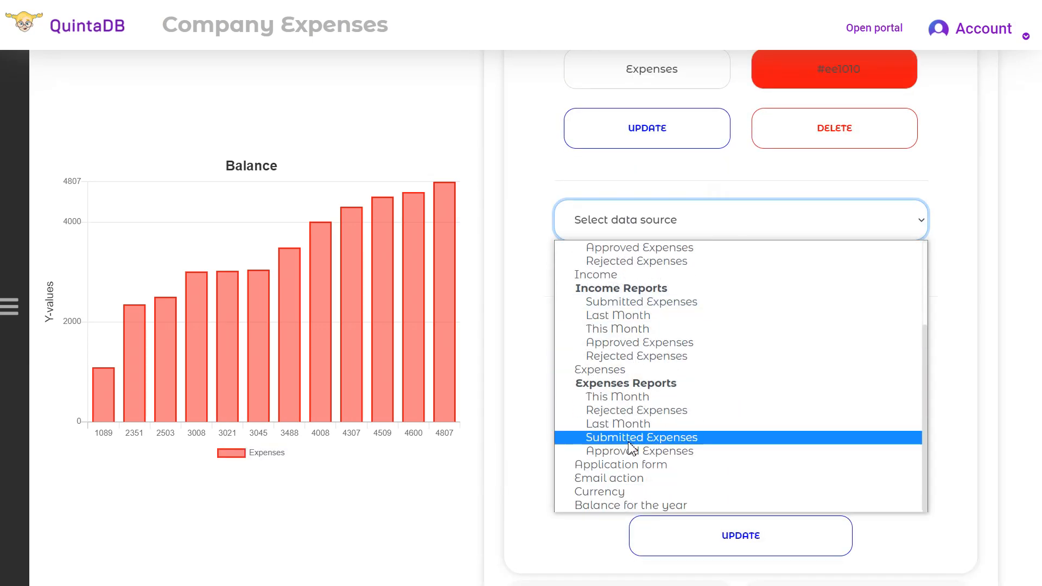
left_click(658, 506)
Set the new data source's field to Income, name it Income, give it the green color #07c325, and save it.
left_click(668, 279)
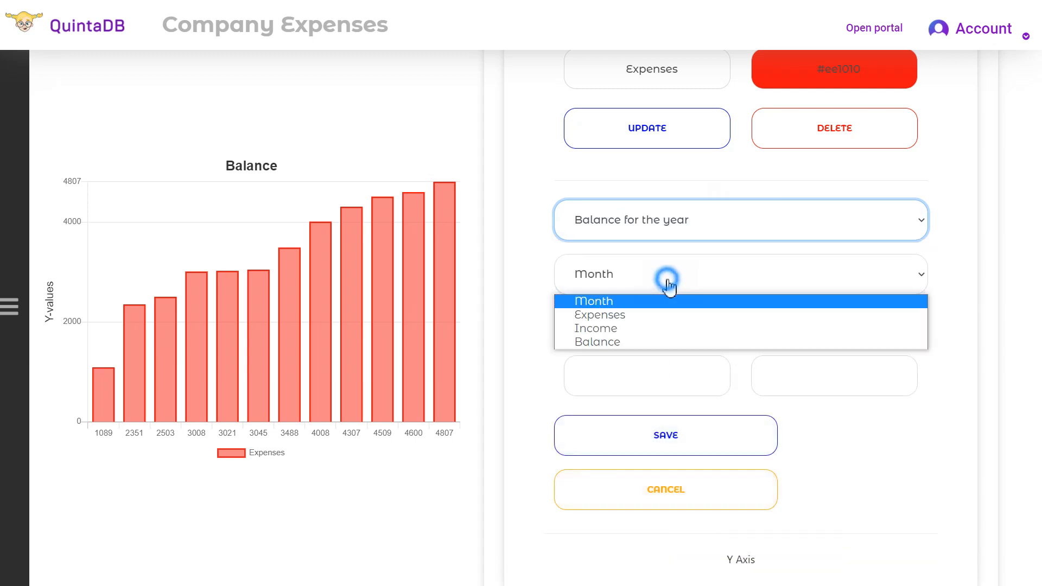
left_click(654, 328)
left_click(642, 380)
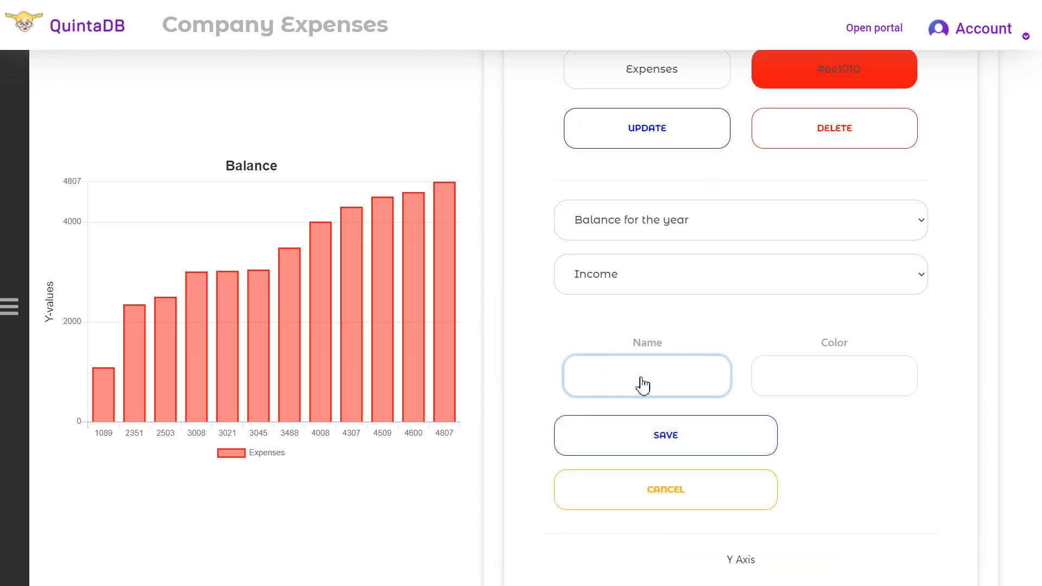
left_click(802, 373)
left_click(875, 467)
left_click(841, 454)
left_click(651, 437)
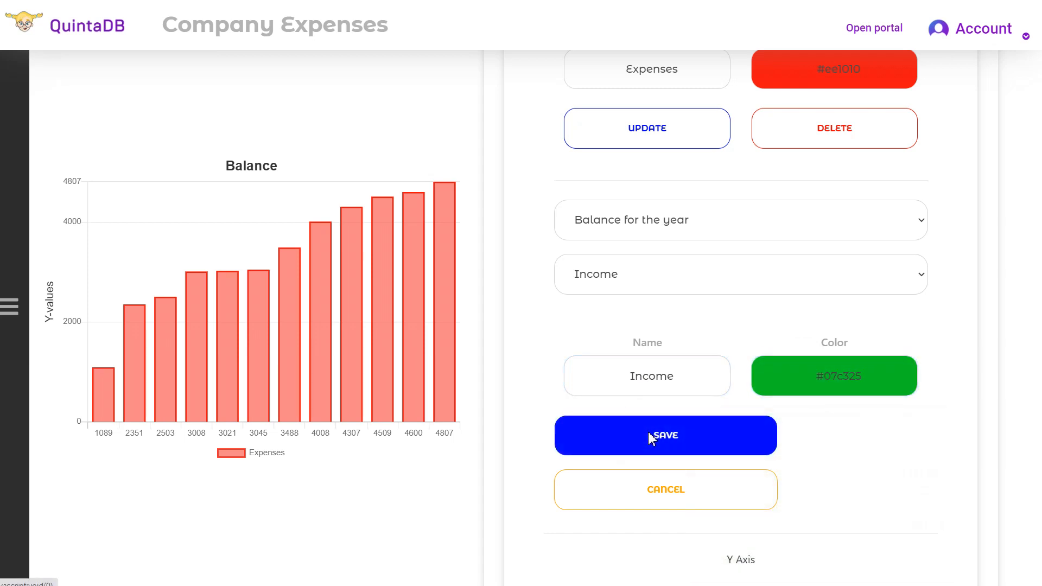
Clear the Y Axis name in the Balance chart's data source settings and update the chart.
left_click(790, 185)
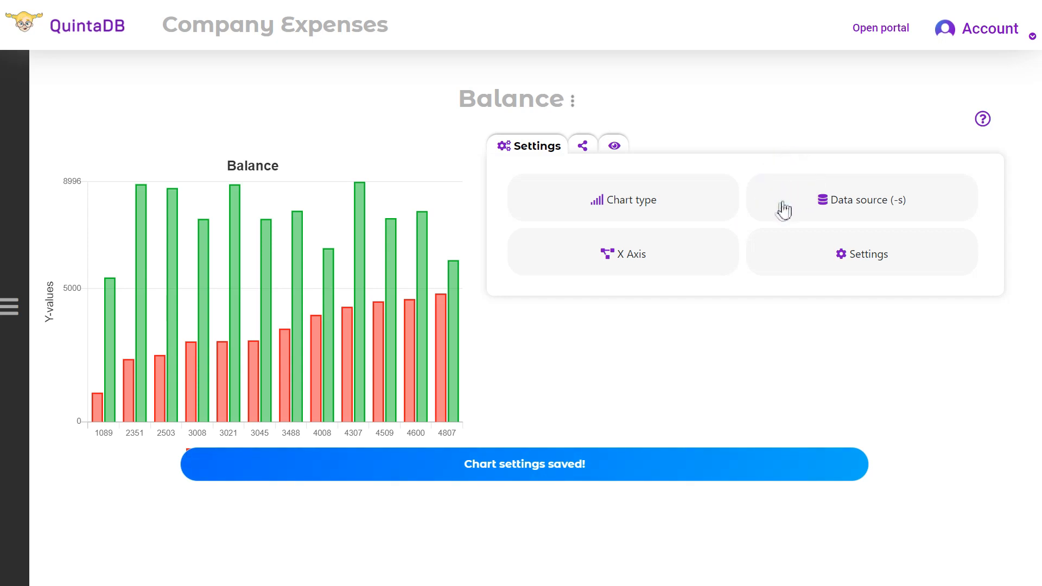
left_click(781, 212)
scroll(785, 239, "down", 8)
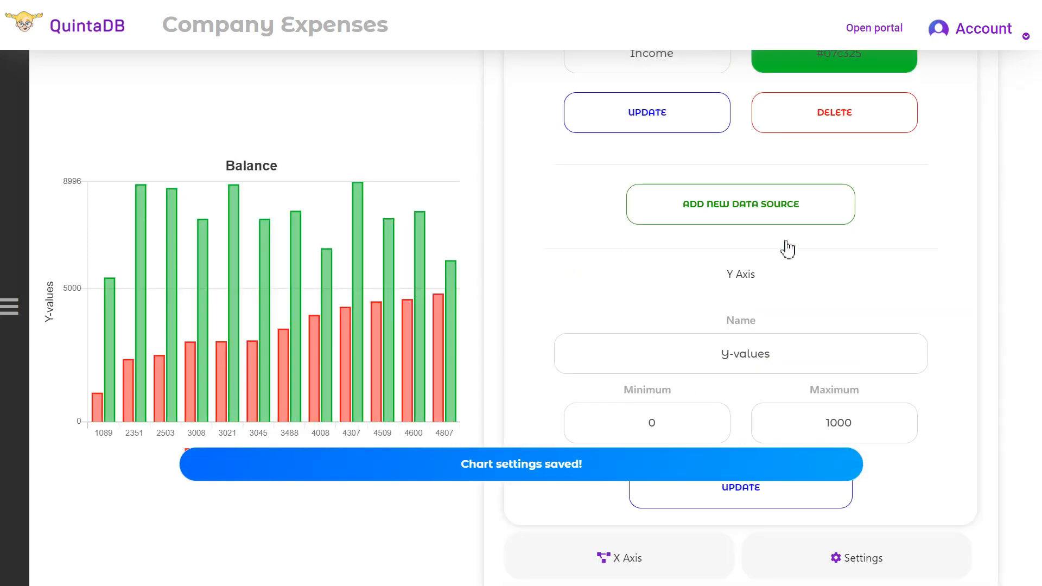
scroll(788, 250, "down", 1)
left_click(799, 329)
left_click_drag(825, 384, 833, 394)
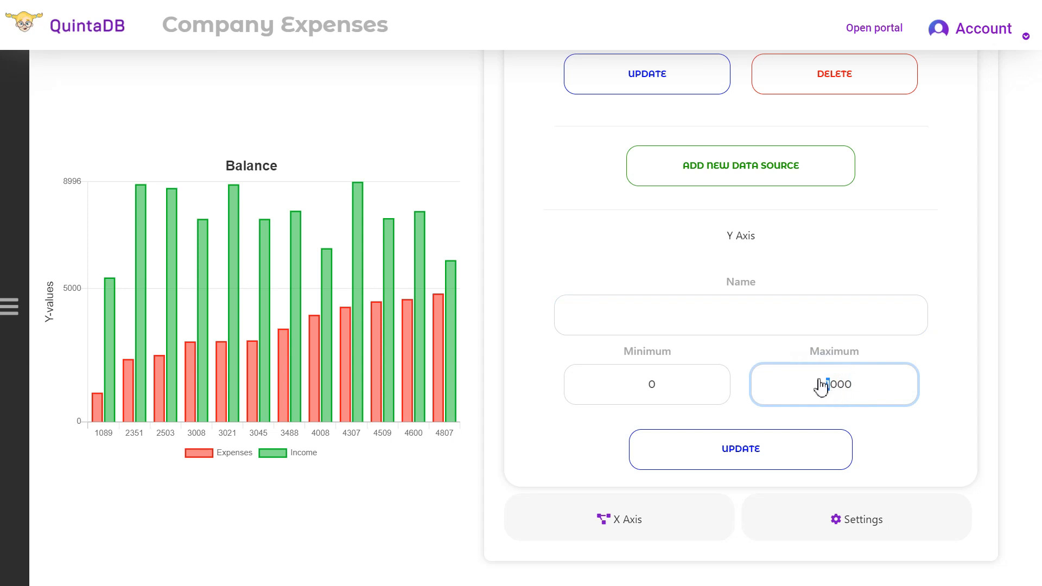
left_click(757, 453)
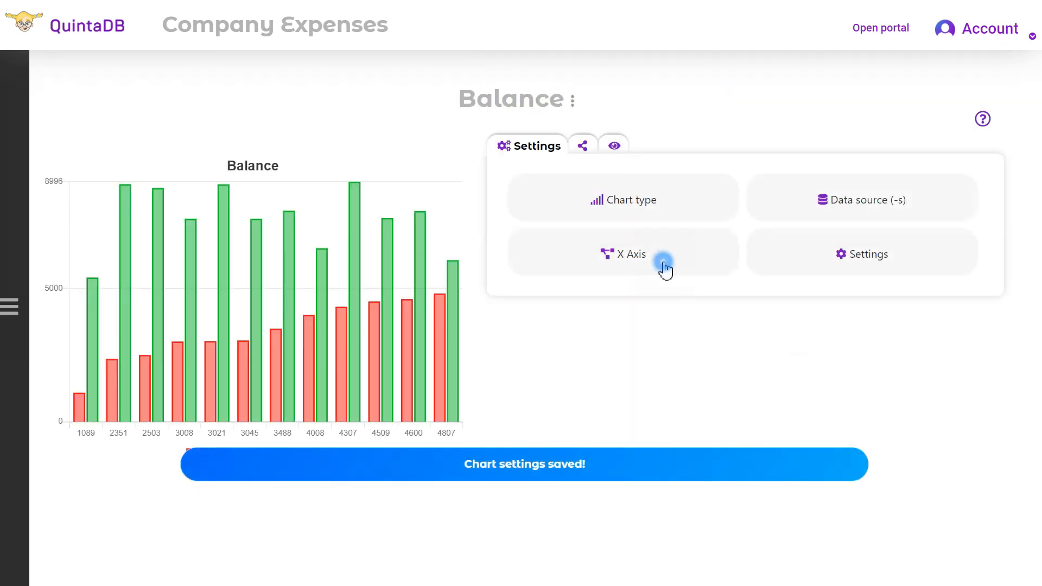
Set the Balance chart's X axis to use the Database option with Balance for the year as source and Month as field.
left_click(665, 268)
scroll(701, 282, "down", 1)
left_click(576, 391)
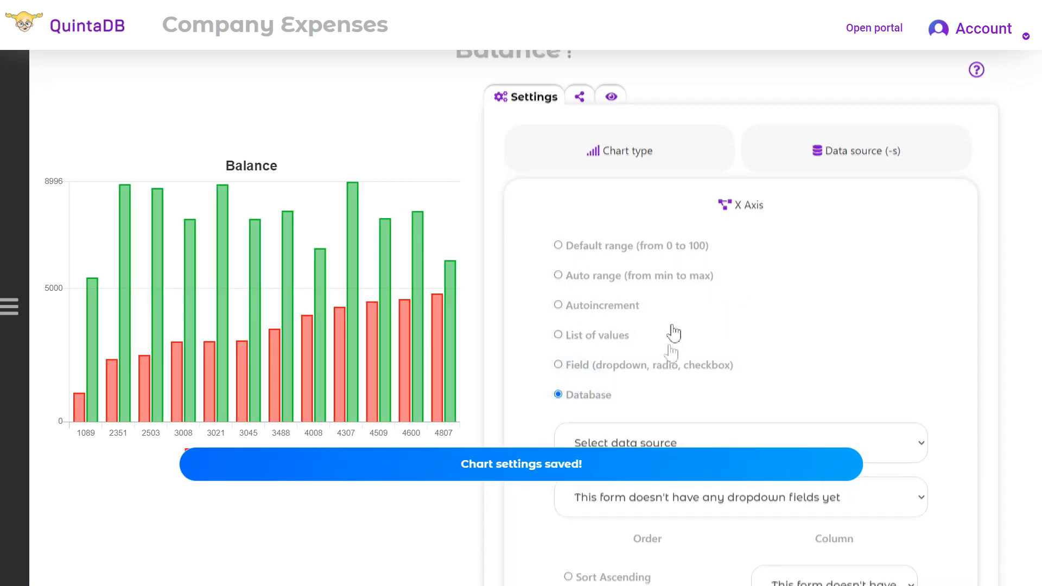
scroll(678, 282, "down", 4)
left_click(682, 217)
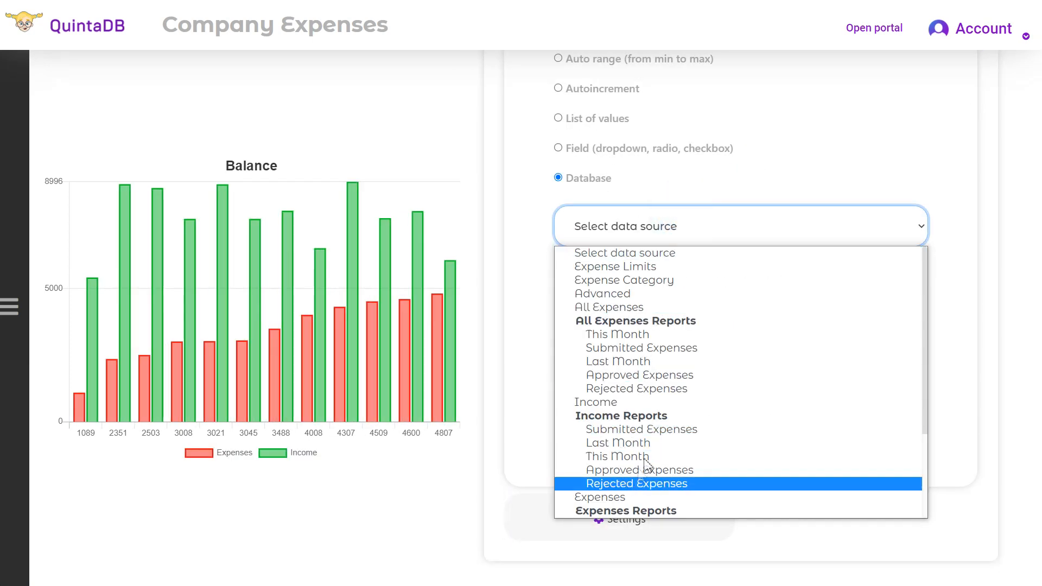
scroll(624, 491, "down", 3)
left_click(624, 512)
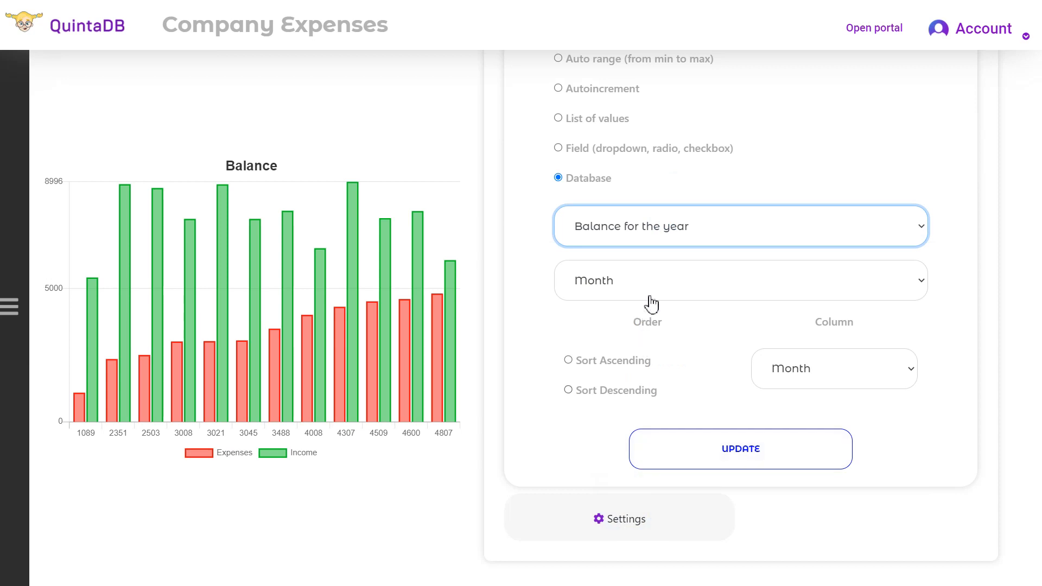
Sort the Balance chart's X axis ascending by the Created column and update the chart.
left_click(619, 367)
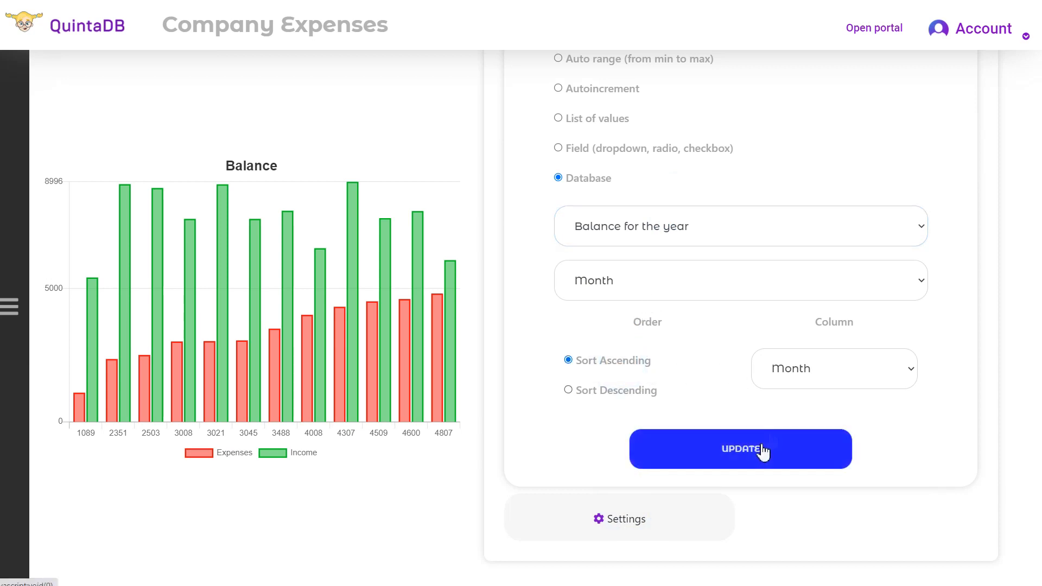
left_click(818, 361)
left_click(806, 450)
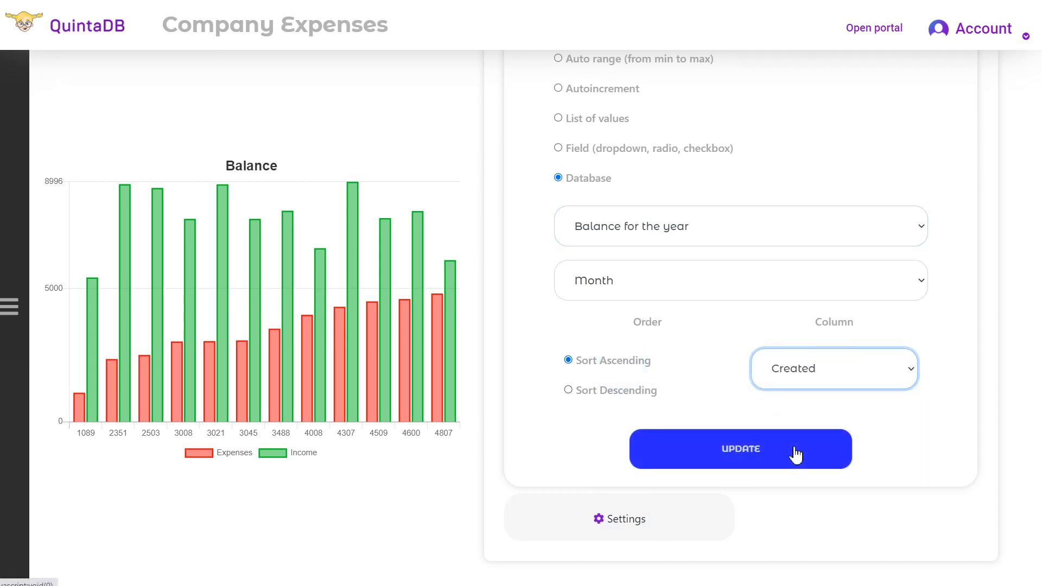
left_click(796, 453)
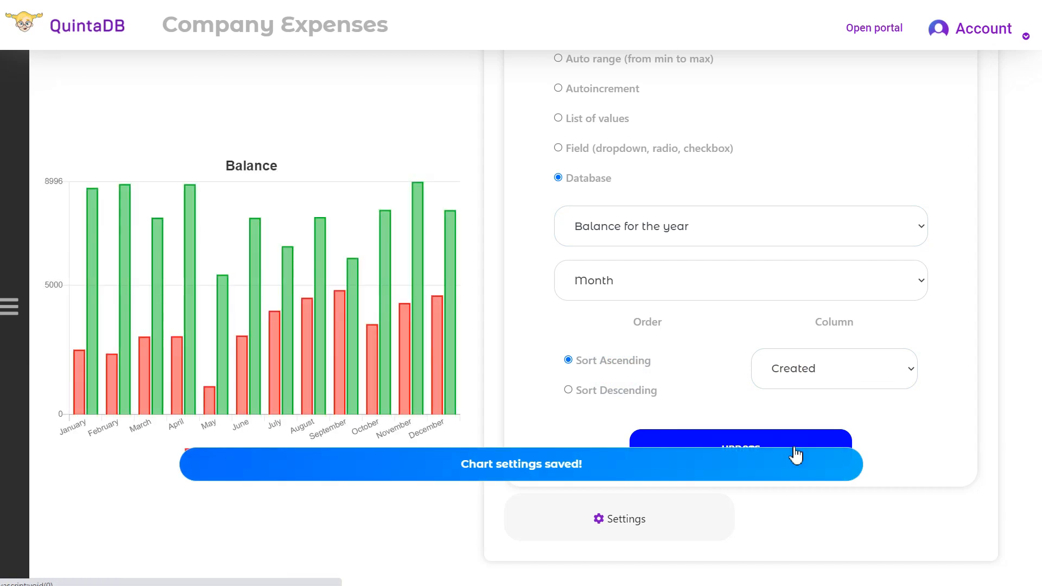
scroll(770, 411, "up", 5)
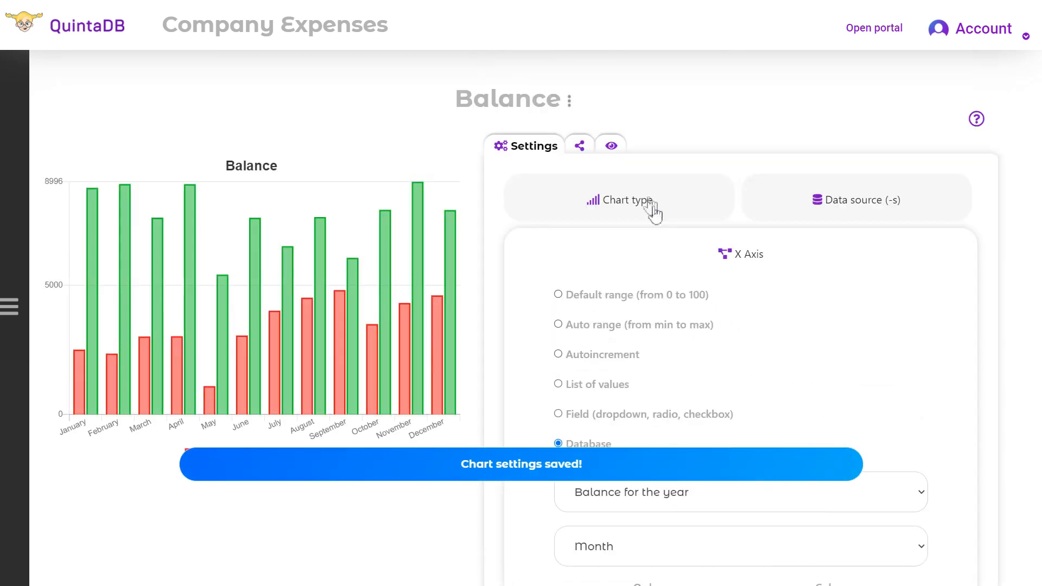
Look over the Sales Management portal's dashboard and its slide-out menu sections.
left_click(638, 148)
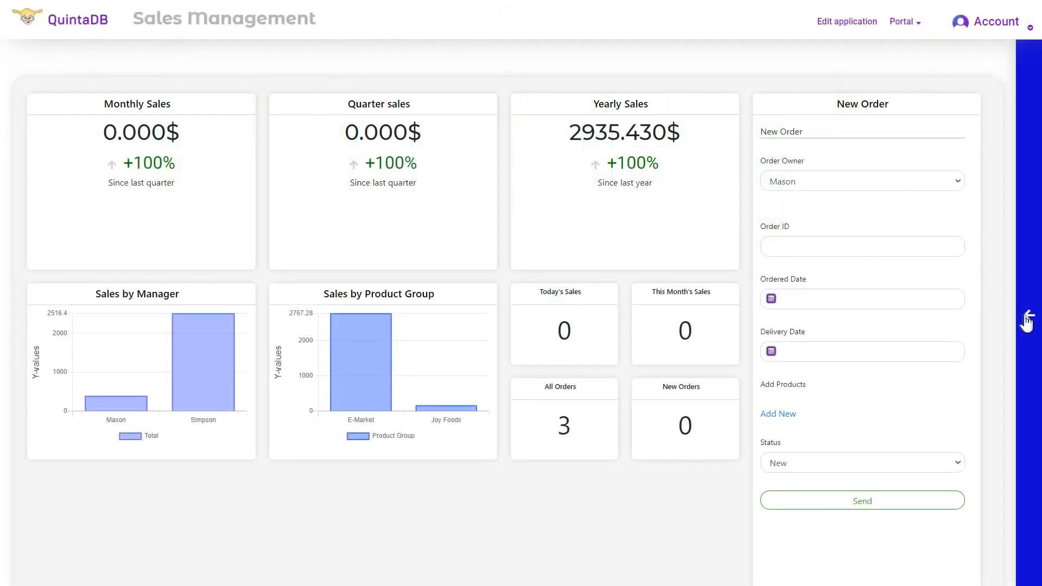
left_click(1026, 319)
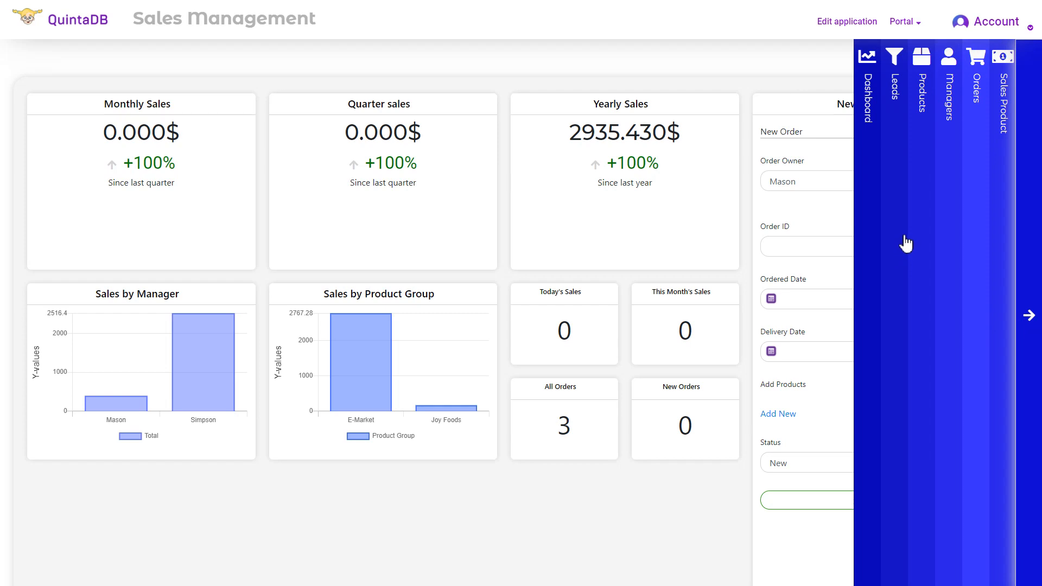
left_click(1000, 226)
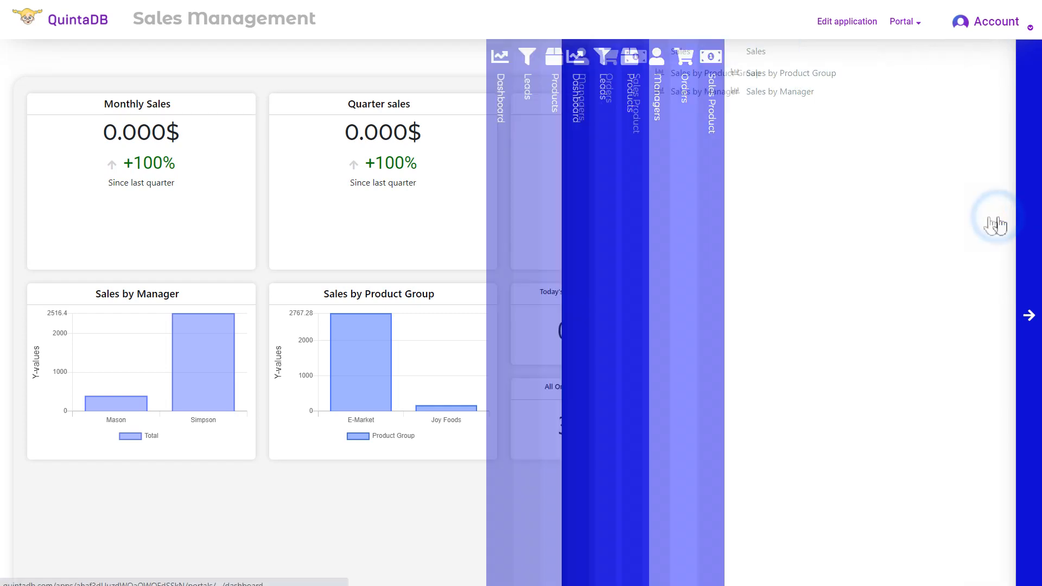
left_click(263, 76)
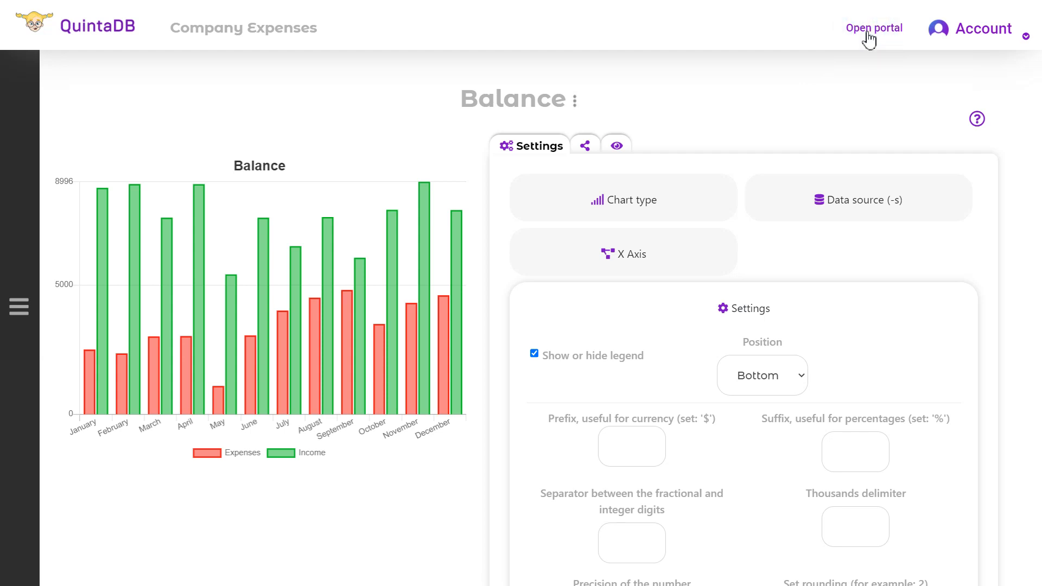
Open the Company Expenses portal's menu settings and enable the Dashboard.
left_click(869, 30)
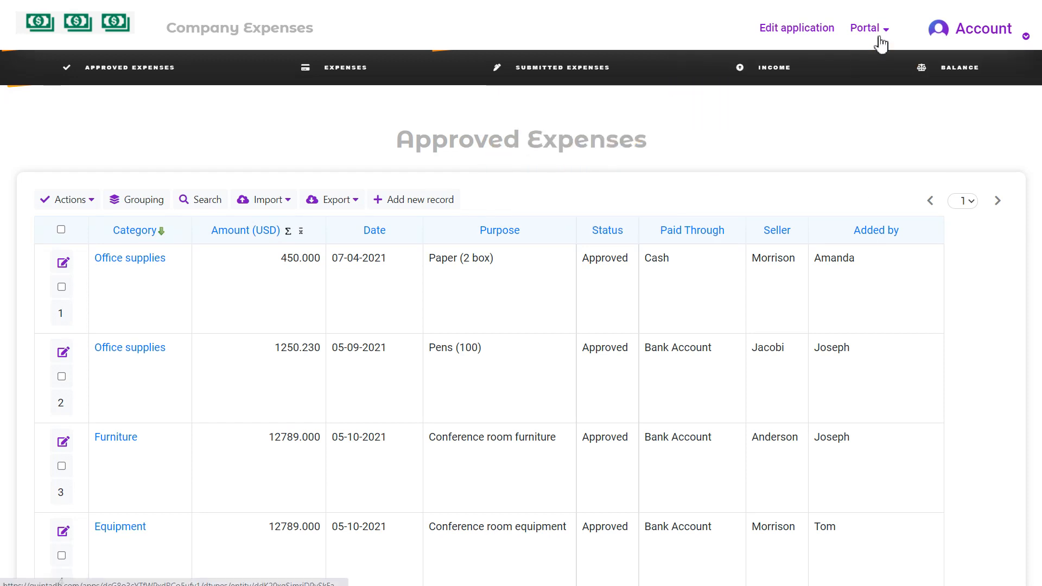
left_click(873, 31)
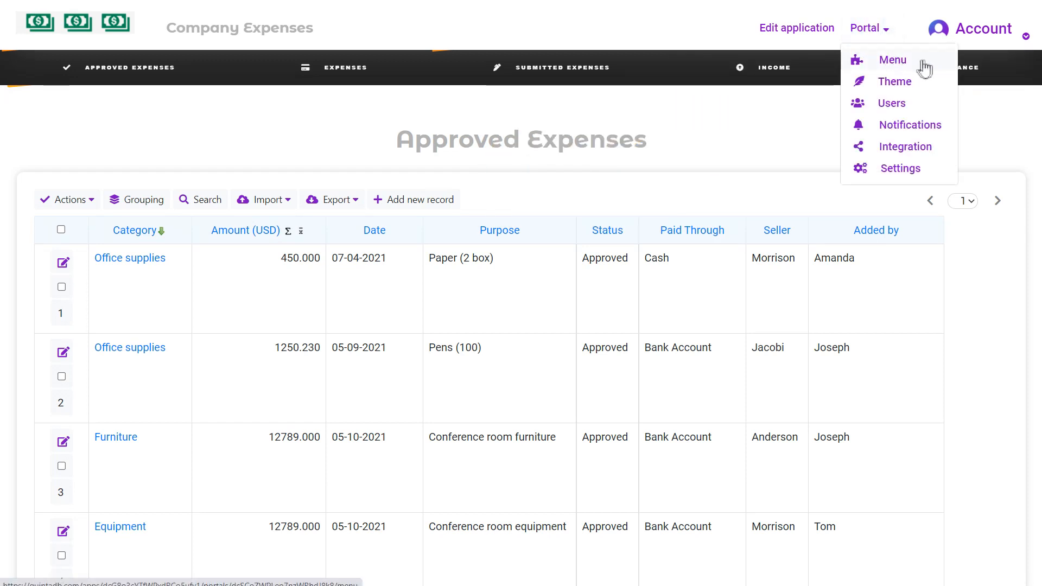
mouse_move(930, 67)
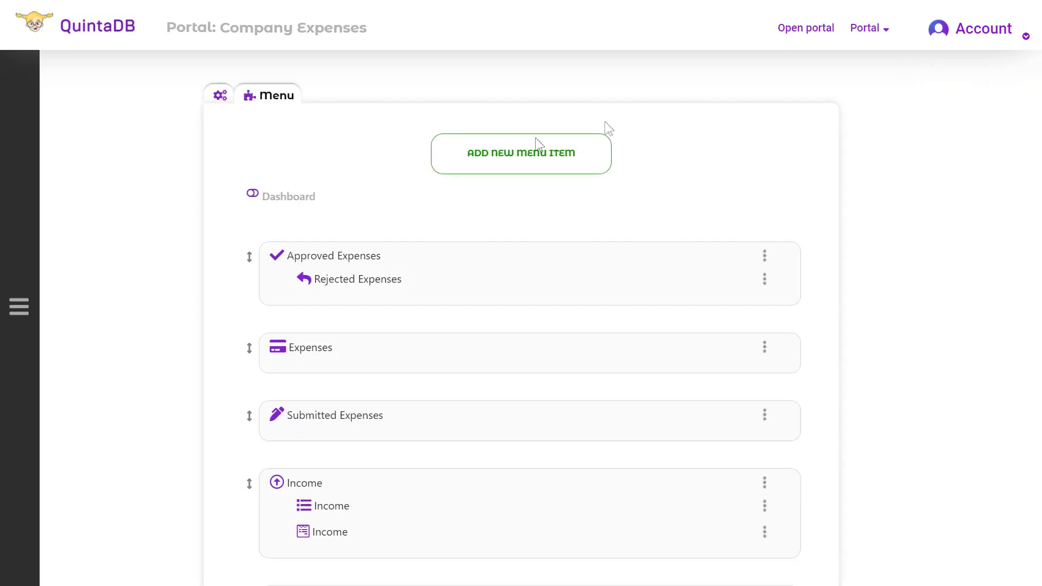
left_click(252, 195)
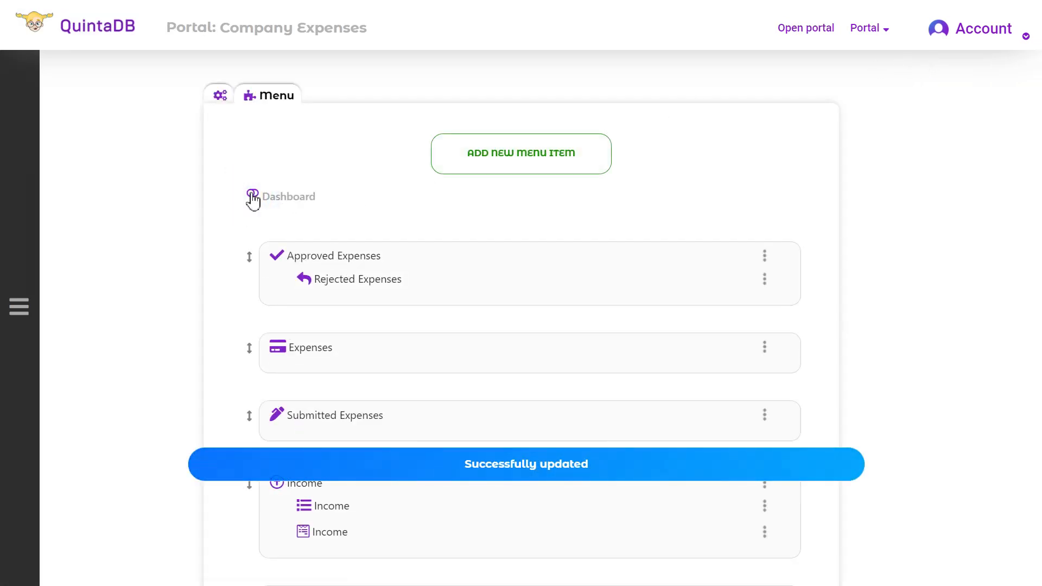
left_click(253, 195)
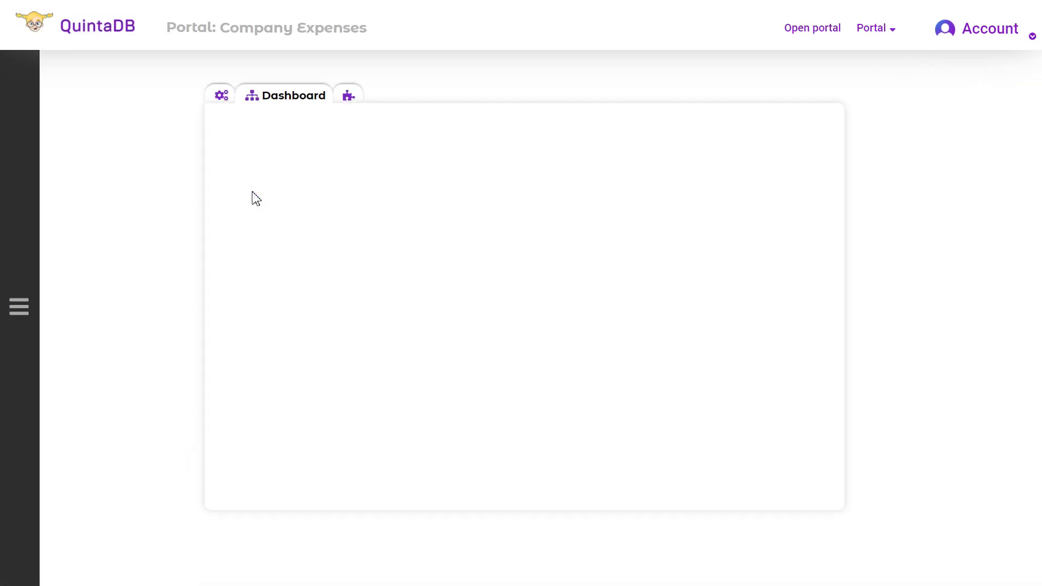
Add a widget in the dashboard's first tile, name it Expenses, and give it the circled down-arrow icon.
left_click(323, 312)
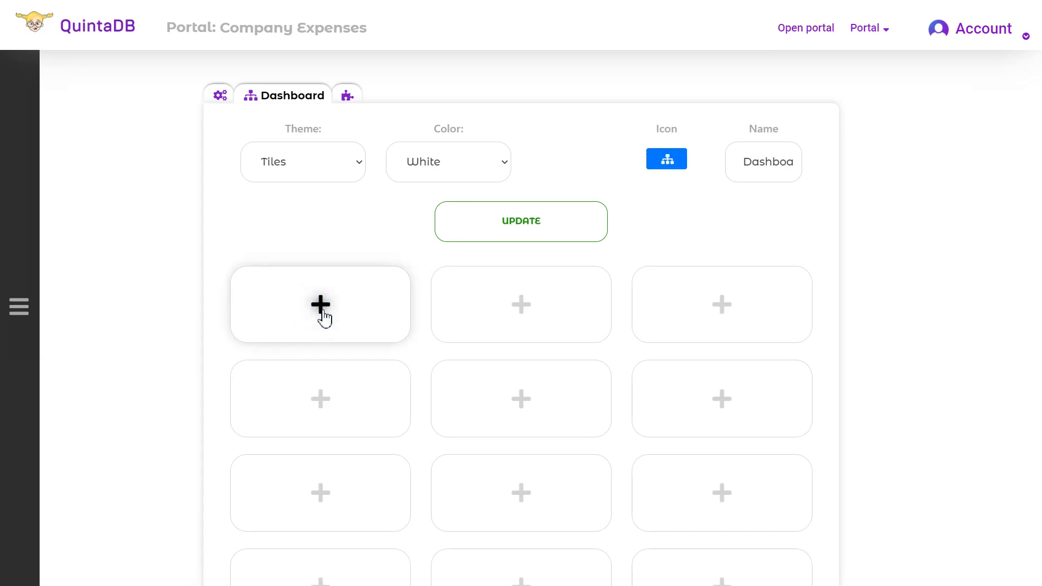
left_click(437, 191)
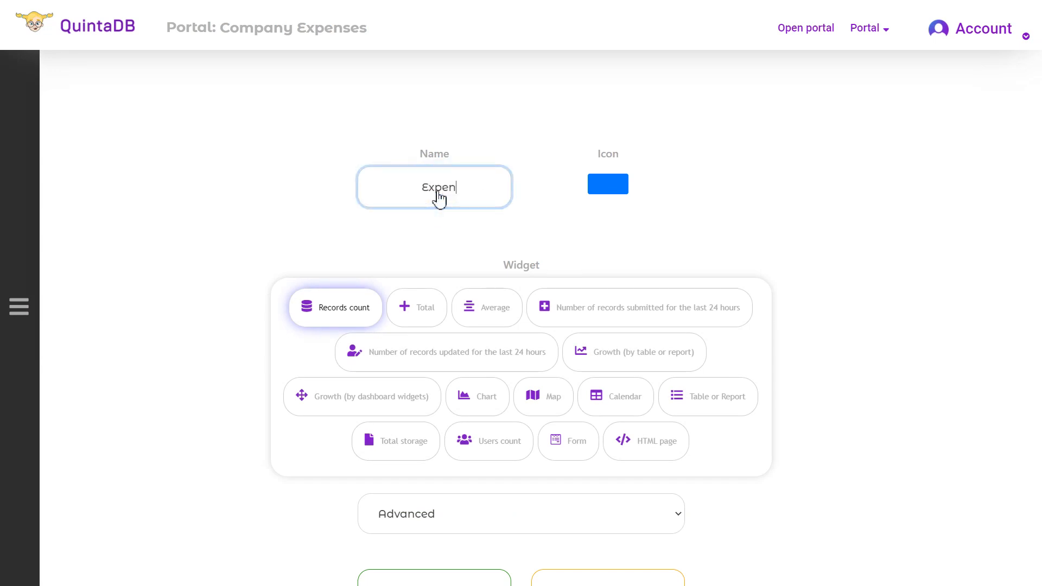
left_click(600, 187)
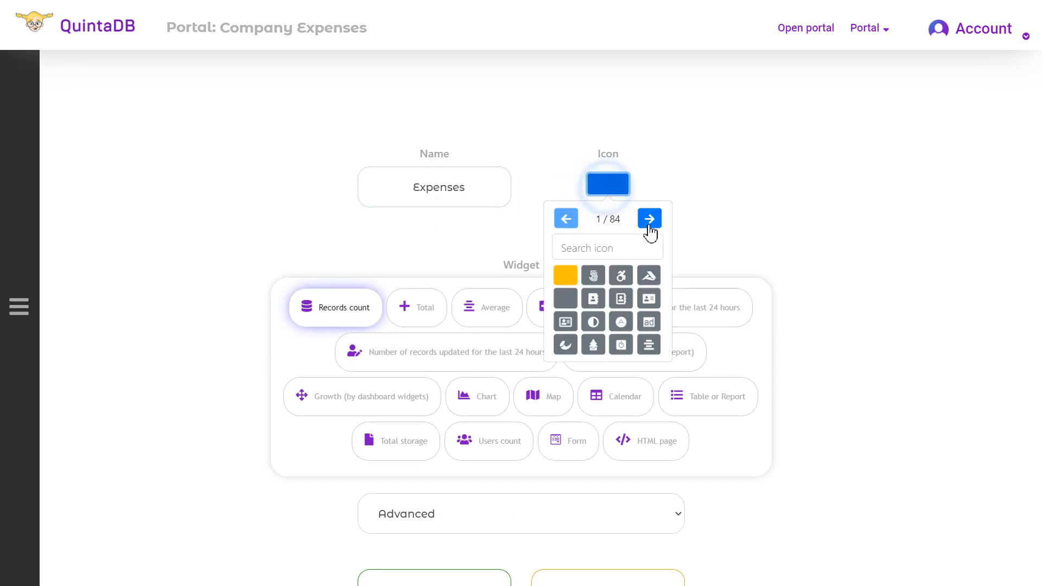
left_click(650, 220)
left_click(650, 219)
left_click(651, 220)
left_click(650, 220)
left_click(566, 219)
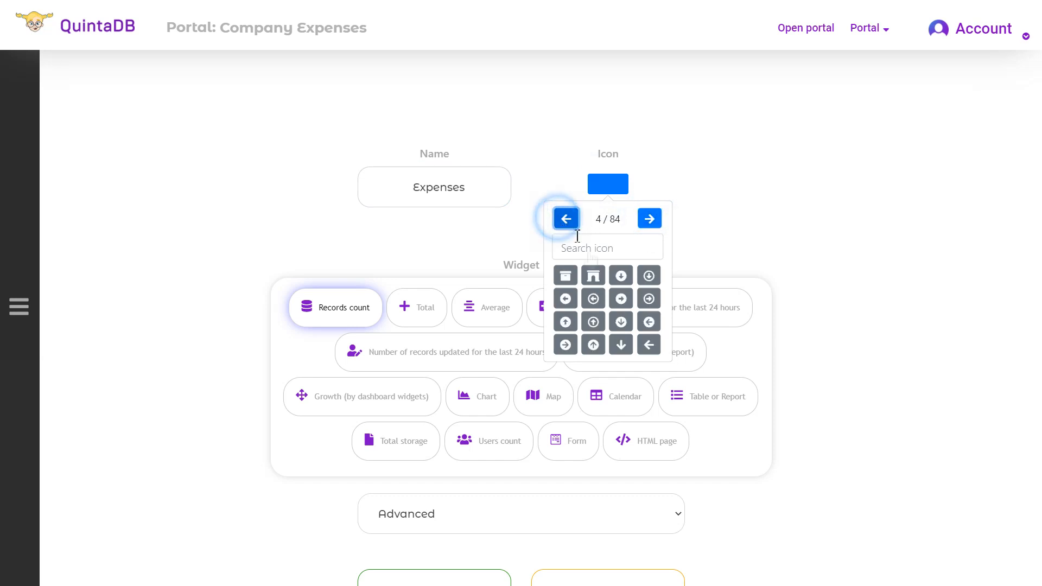
left_click(622, 323)
Make the widget a Chart showing the Expenses chart, keep the size from widget settings, and create it.
left_click(487, 406)
scroll(477, 428, "down", 2)
left_click(483, 426)
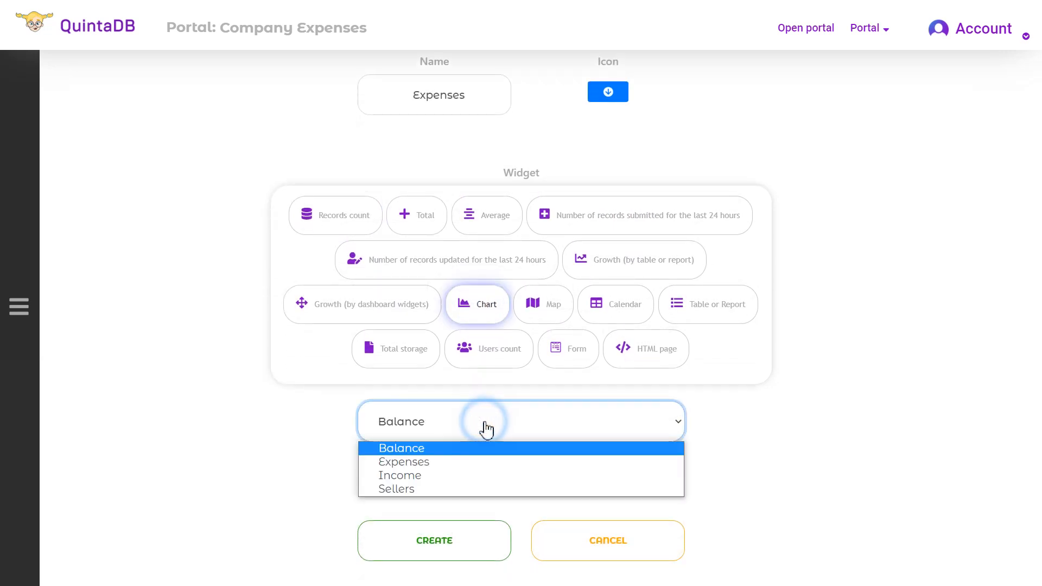
left_click(441, 461)
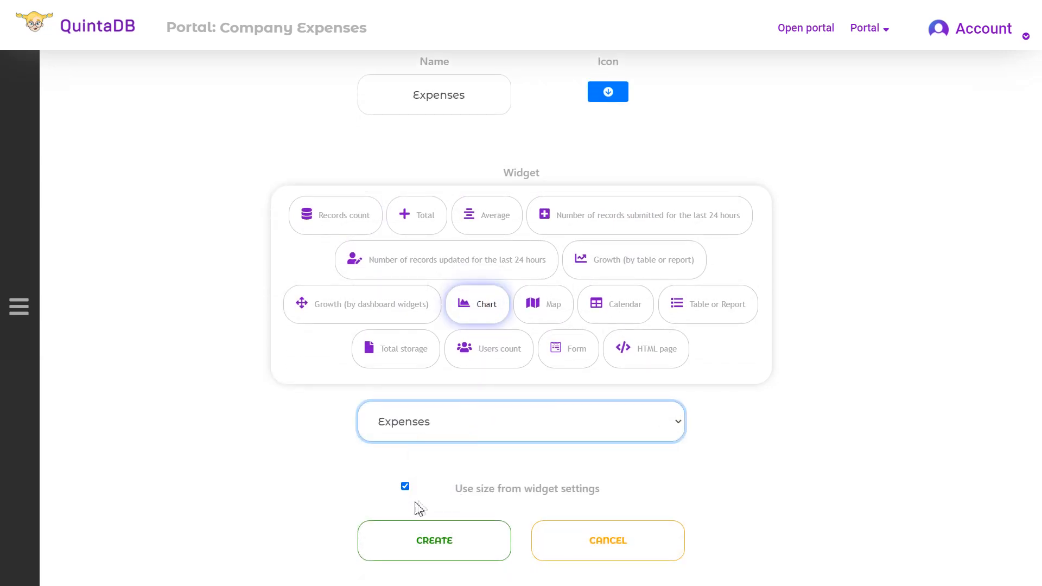
left_click(406, 487)
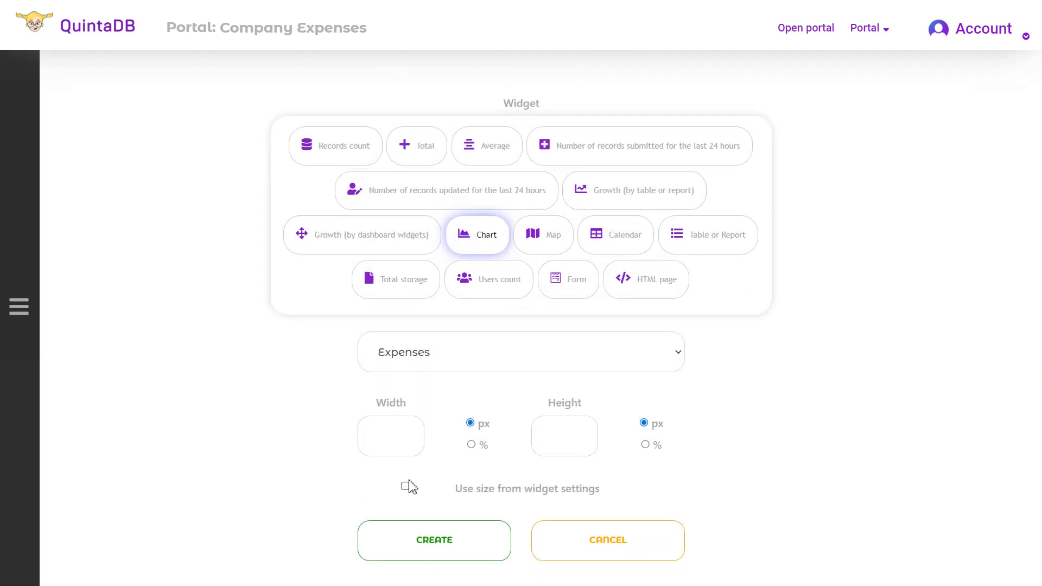
left_click(405, 486)
left_click(458, 537)
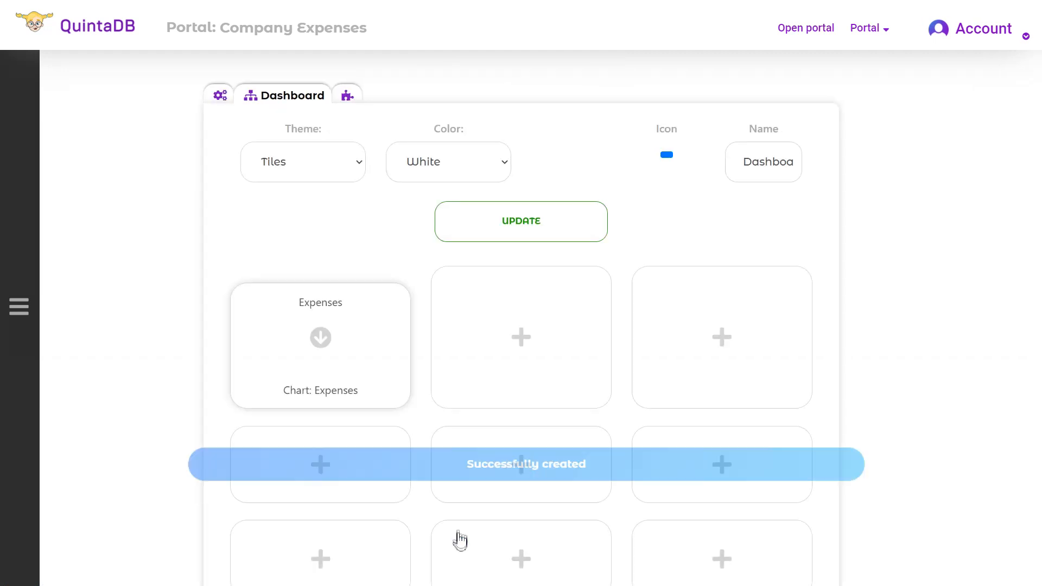
Open the portal to view its dashboard charts and return to the portal's menu settings.
left_click(804, 29)
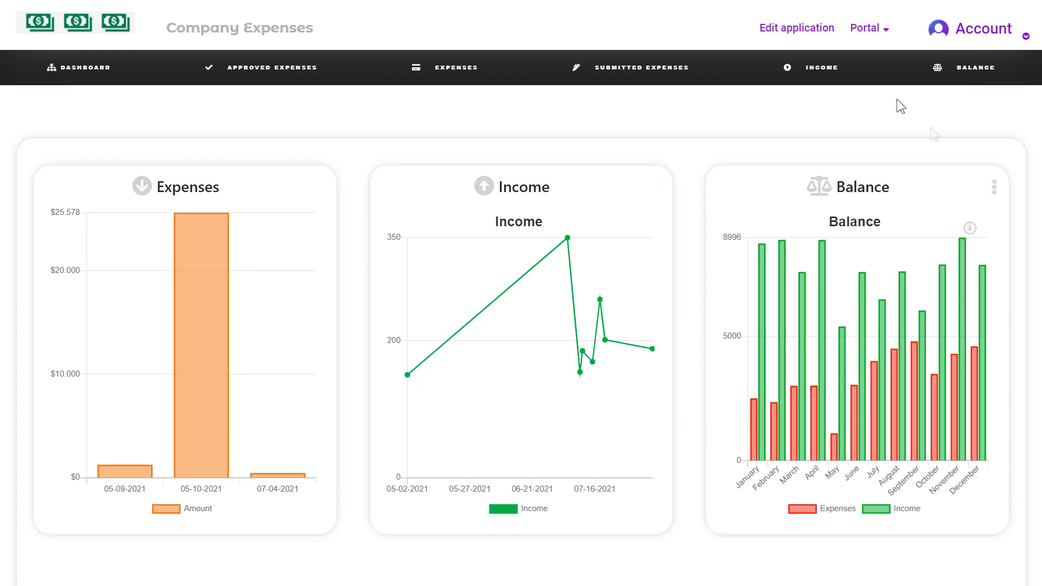
left_click(867, 30)
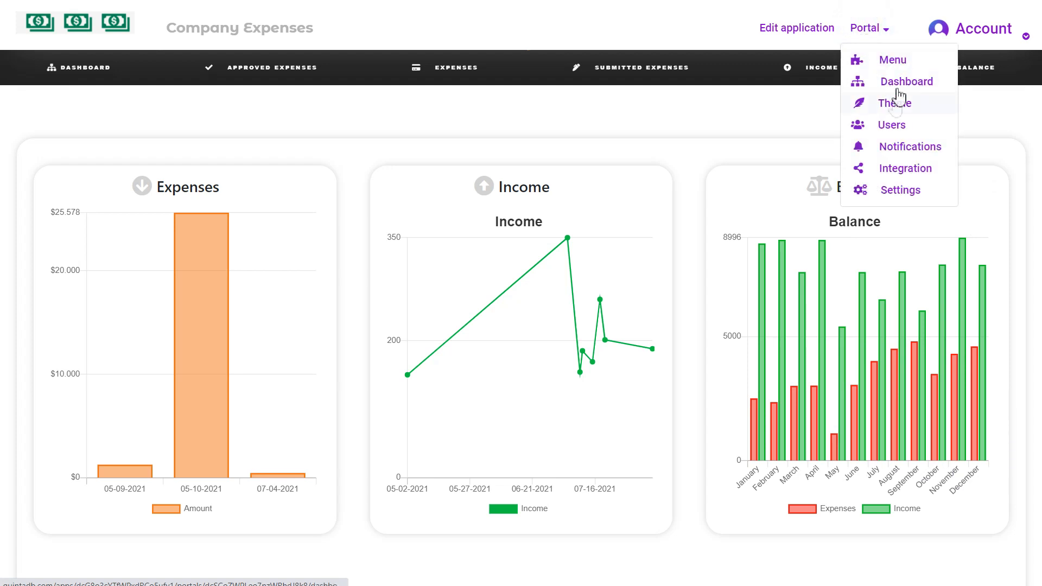
mouse_move(897, 60)
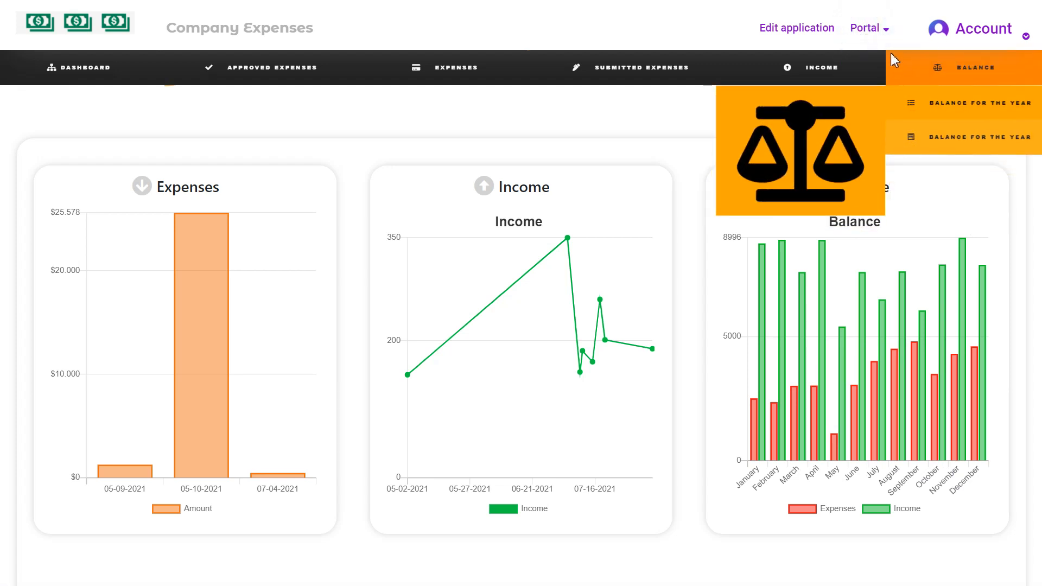
left_click(872, 29)
left_click(847, 38)
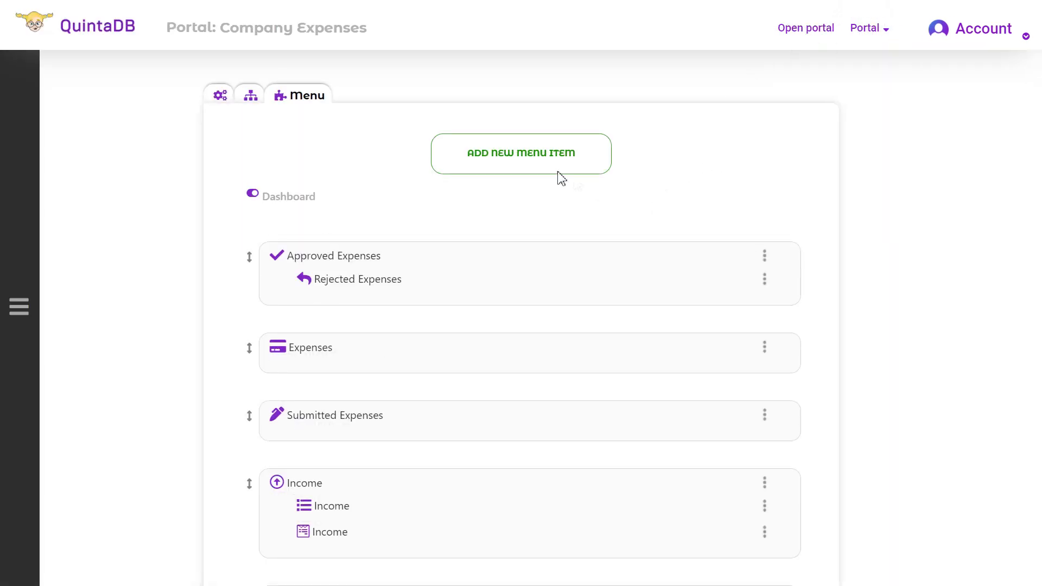
Add a new menu section to the portal, name it Sellers, and give it the two-person icon found by searching for "user".
left_click(547, 160)
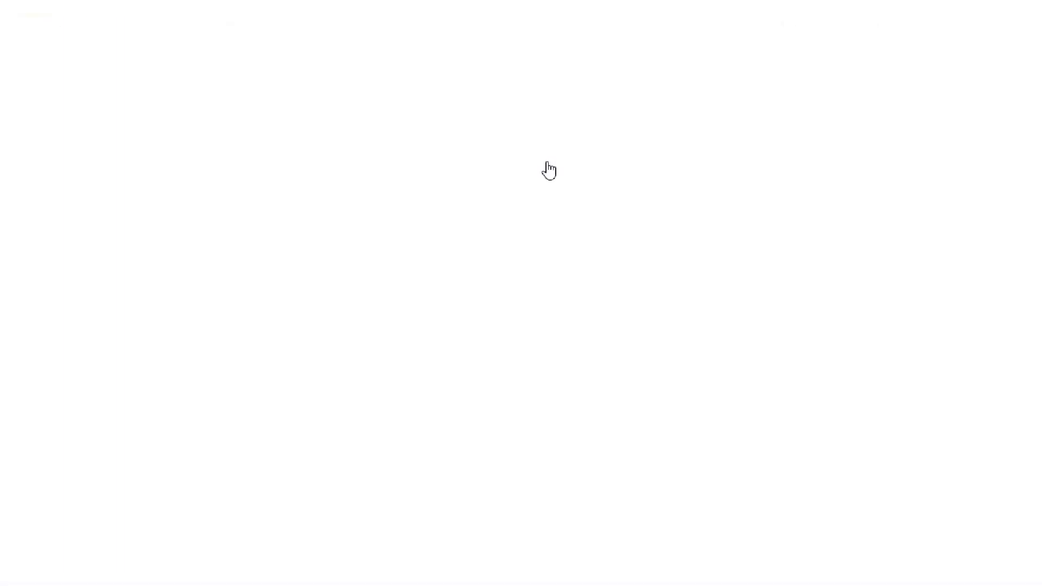
left_click(430, 323)
type("Sellers")
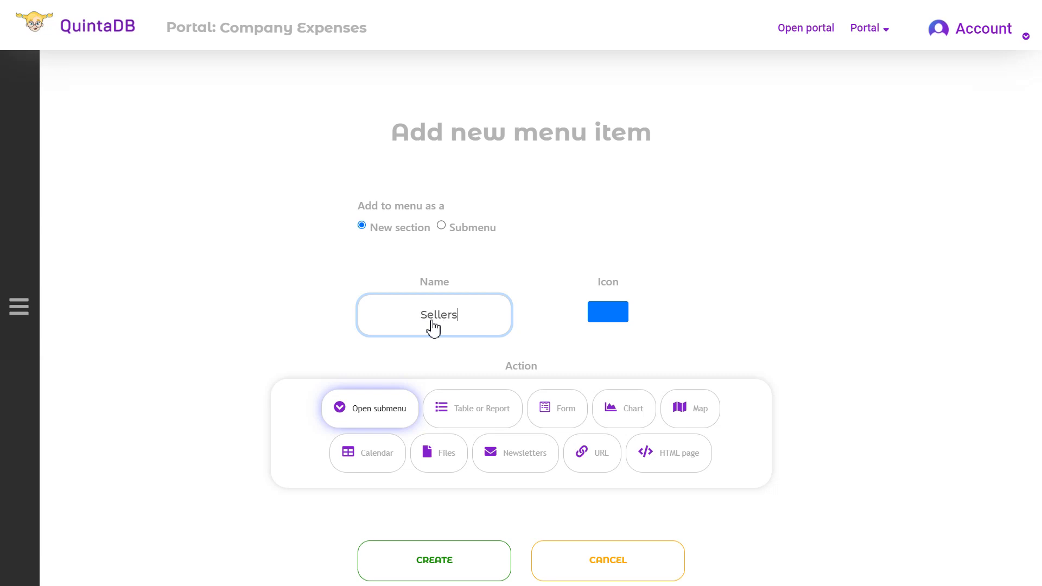
left_click(607, 313)
left_click(586, 375)
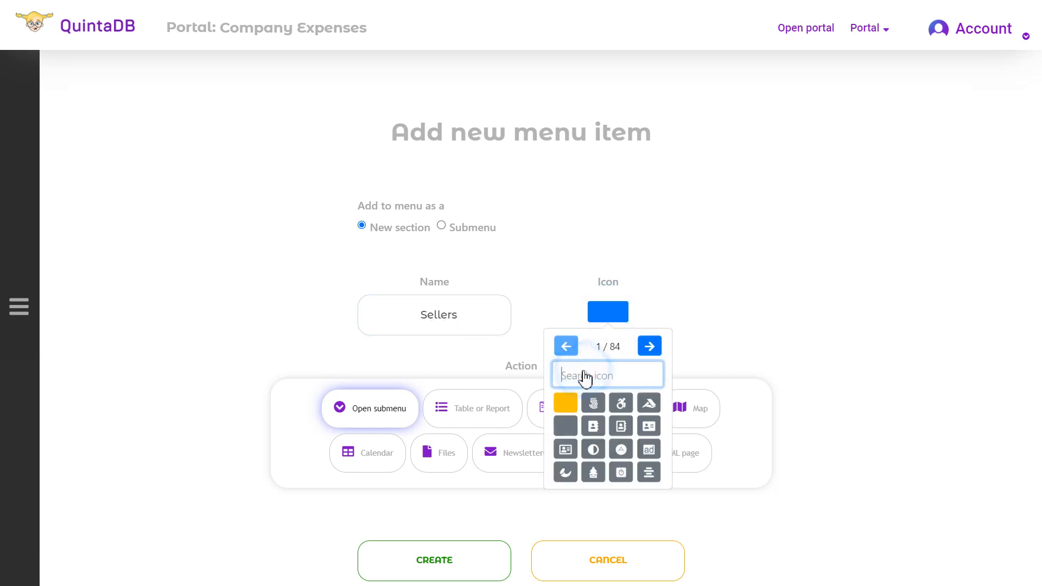
type("user")
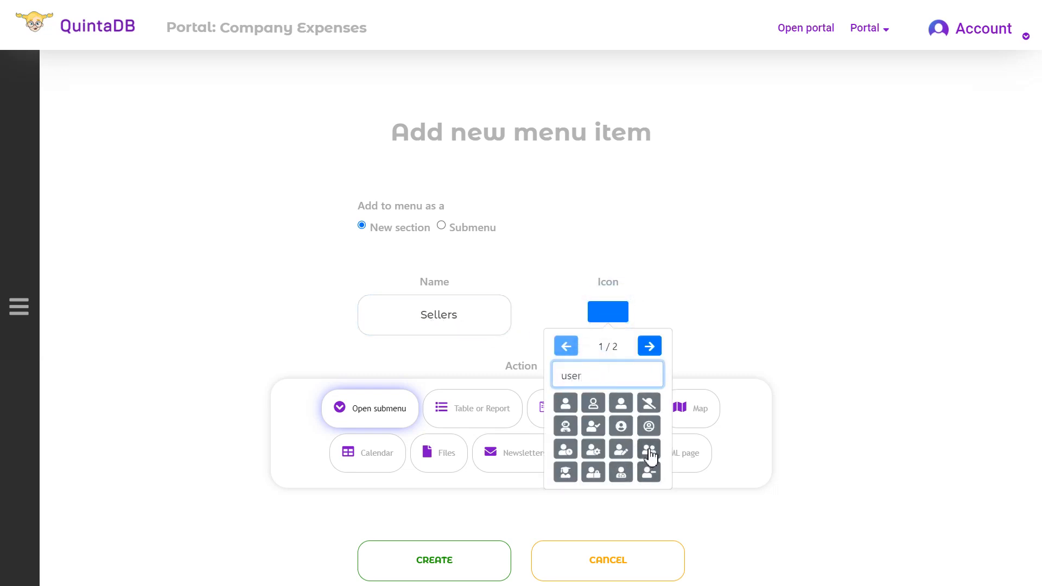
left_click(649, 451)
Make the Sellers menu item a Chart showing the Sellers chart and create it.
left_click(631, 410)
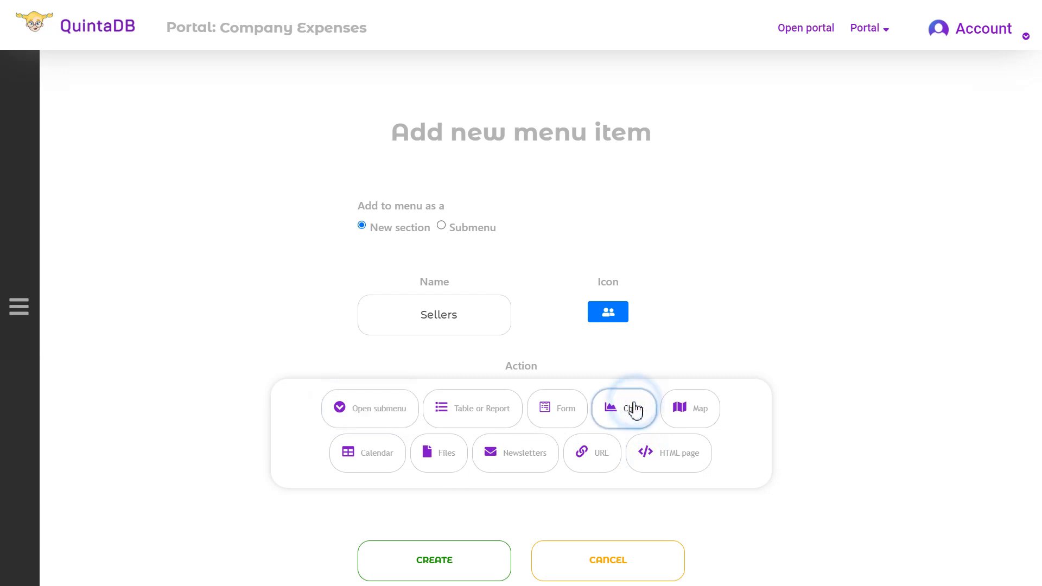
scroll(548, 413, "down", 2)
left_click(536, 434)
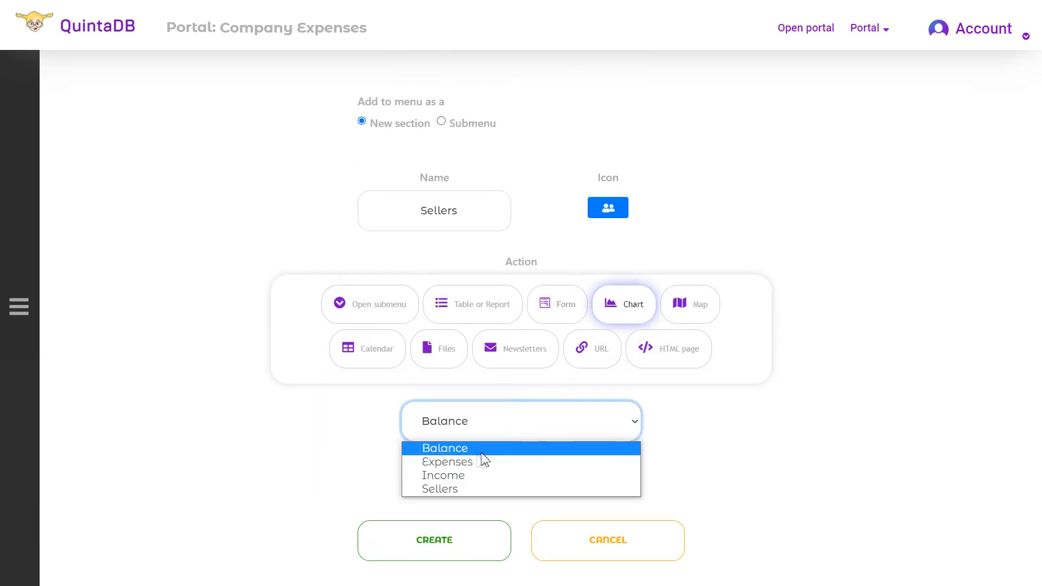
left_click(463, 490)
left_click(471, 554)
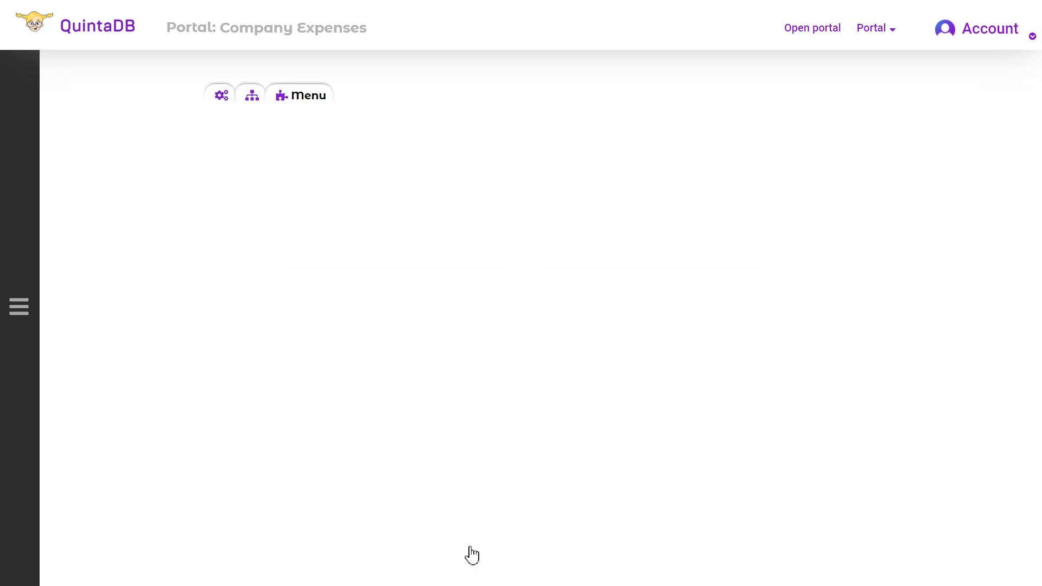
Open the portal and view the Sellers chart through its menu item.
left_click(806, 33)
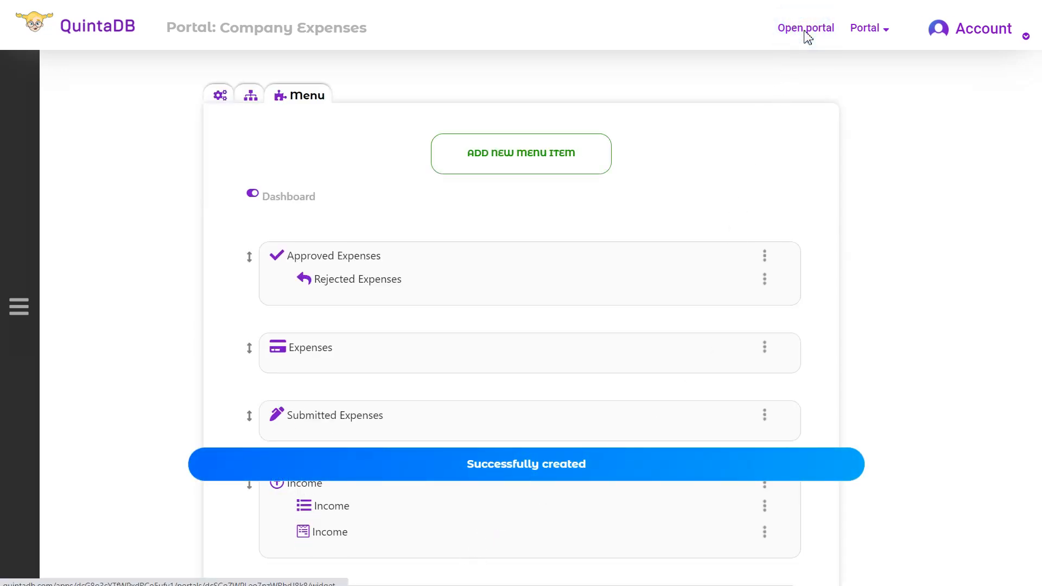
left_click(973, 68)
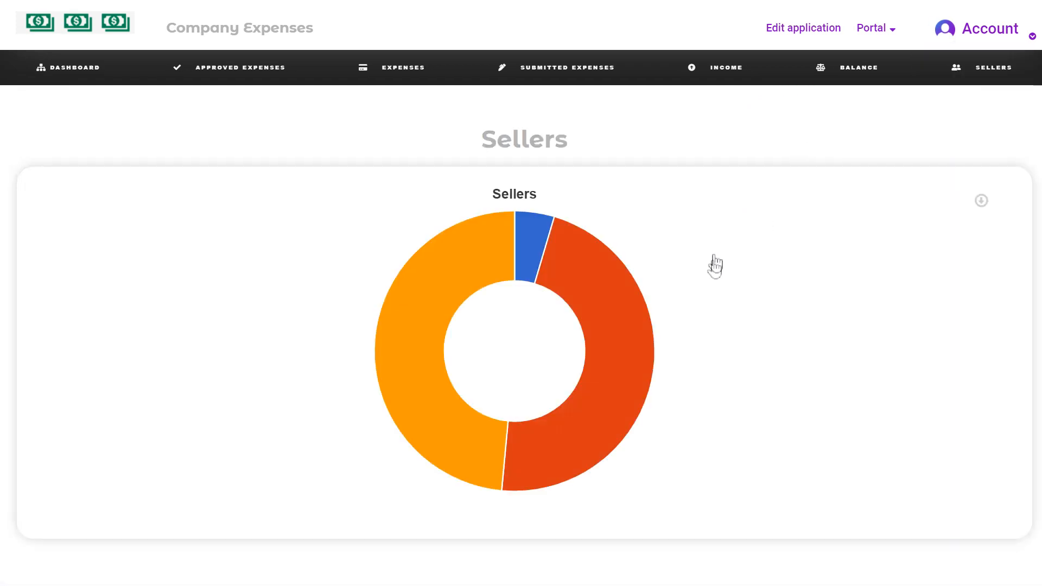
mouse_move(525, 266)
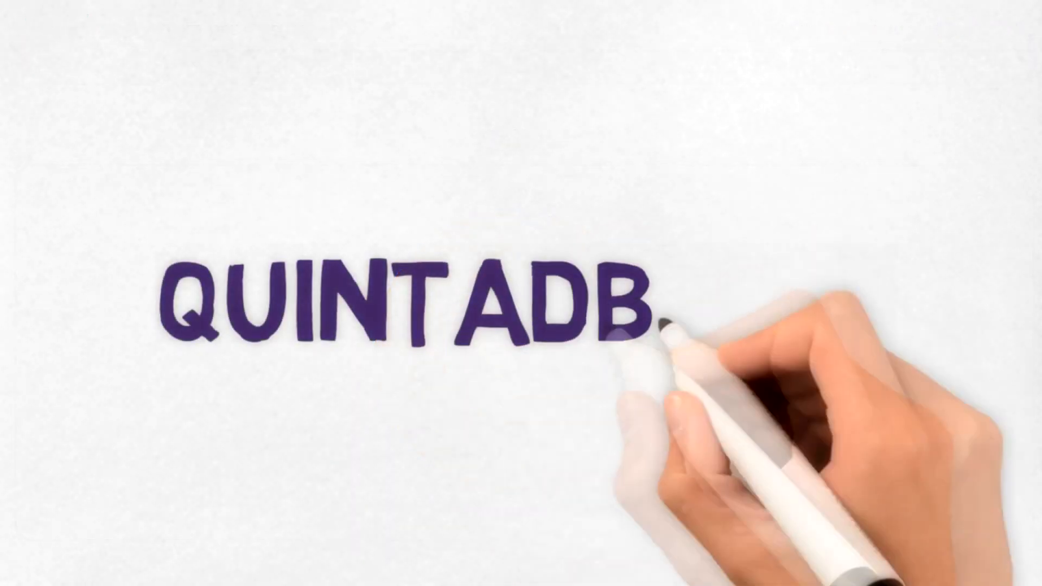